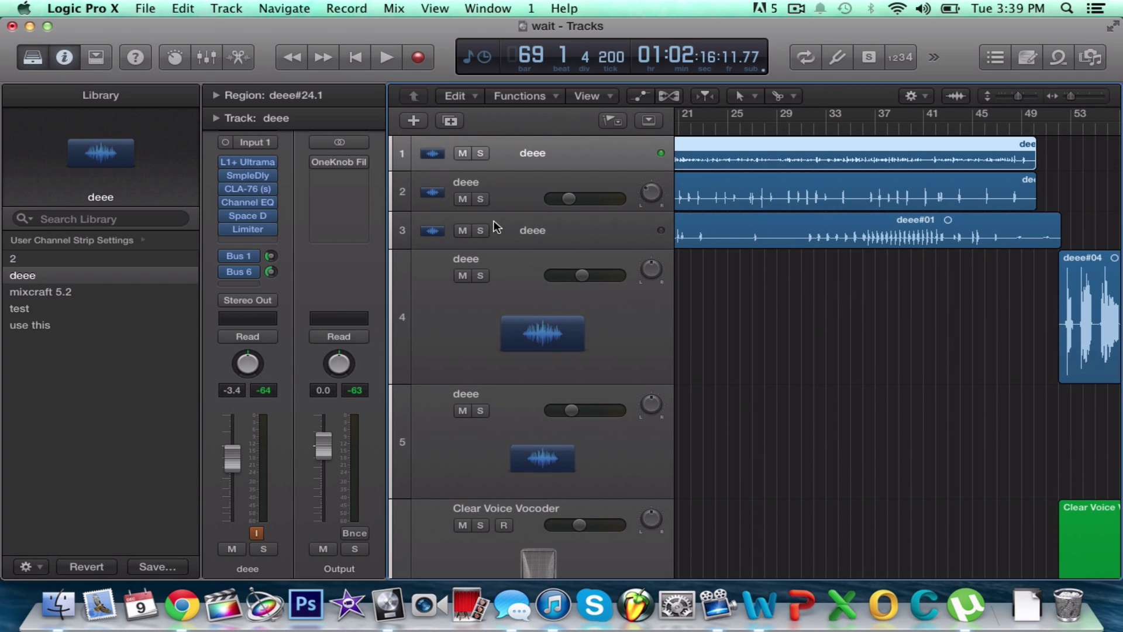
Enlarge the first deee vocal track's waveform and place the playhead at bar 13, near the start of its region.
{"action": "left_click_drag", "start_coordinate": [616, 167], "coordinate": [605, 321]}
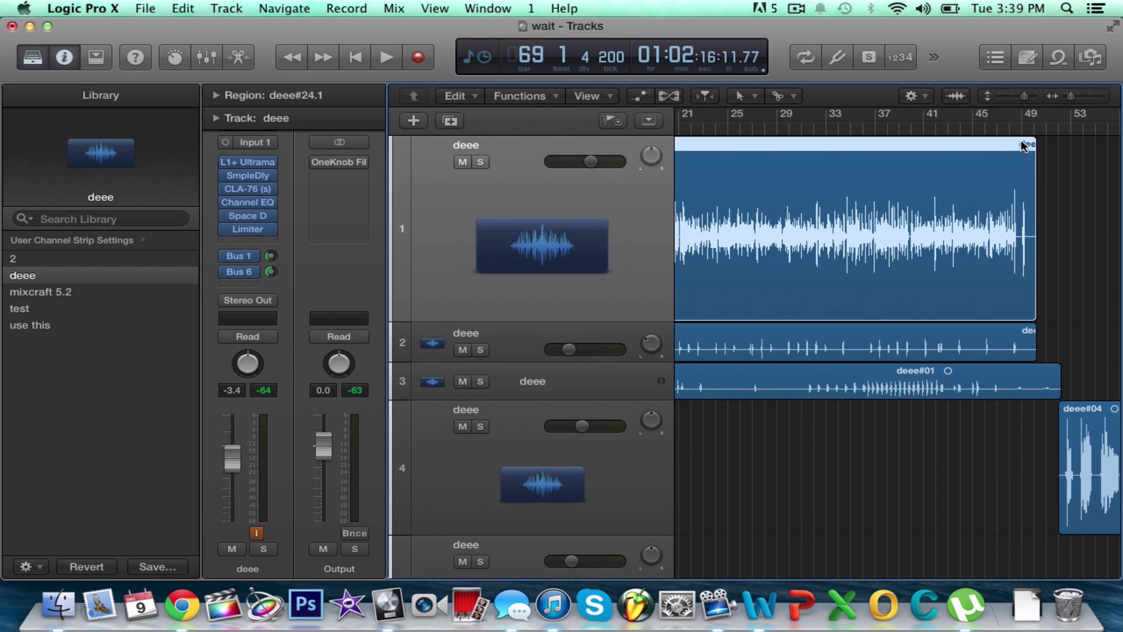
{"action": "left_click_drag", "start_coordinate": [1024, 99], "coordinate": [1017, 96]}
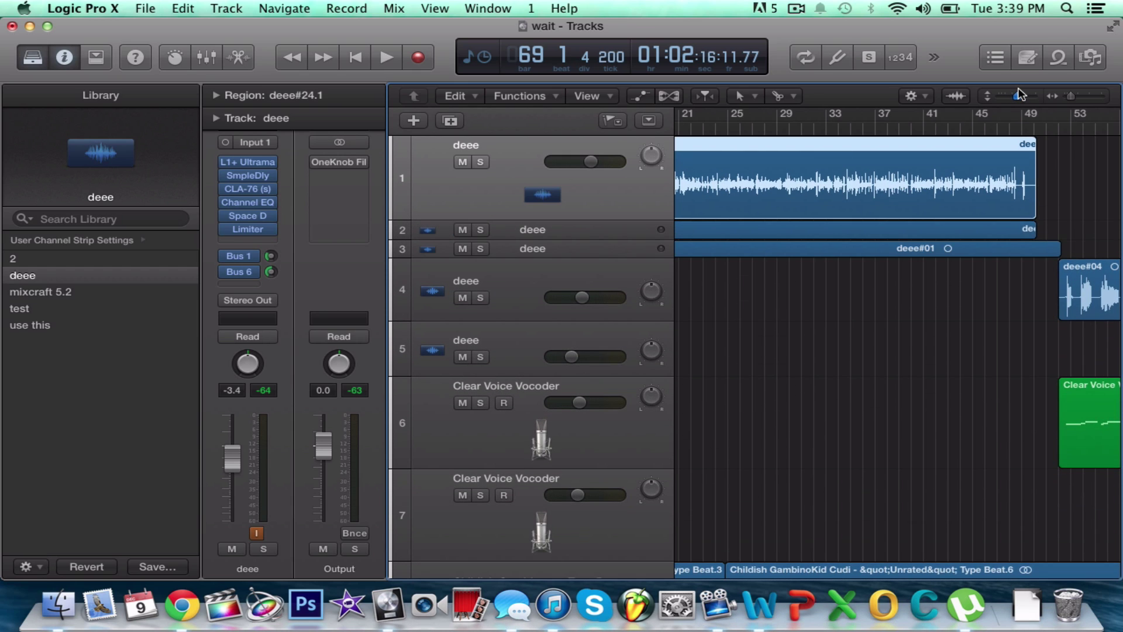
{"action": "scroll", "coordinate": [786, 272], "scroll_direction": "left", "scroll_amount": 10}
{"action": "left_click", "coordinate": [820, 132]}
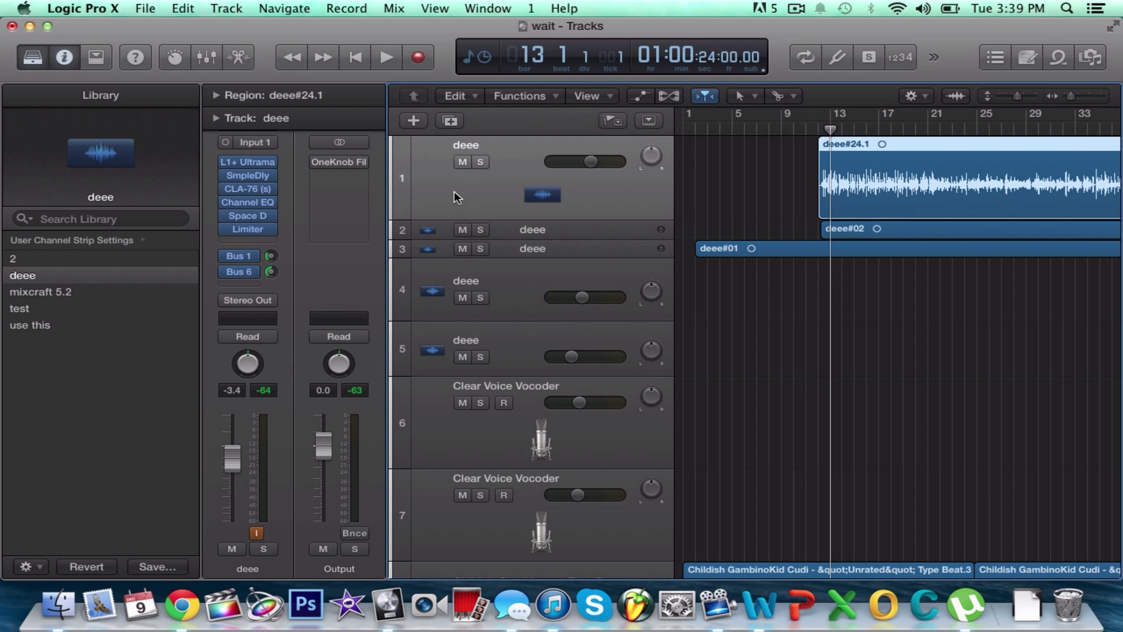
Bypass the Sample Delay, CLA-76, Channel EQ, Space D and Limiter inserts on the first deee track.
{"action": "mouse_move", "coordinate": [351, 168]}
{"action": "mouse_move", "coordinate": [162, 202]}
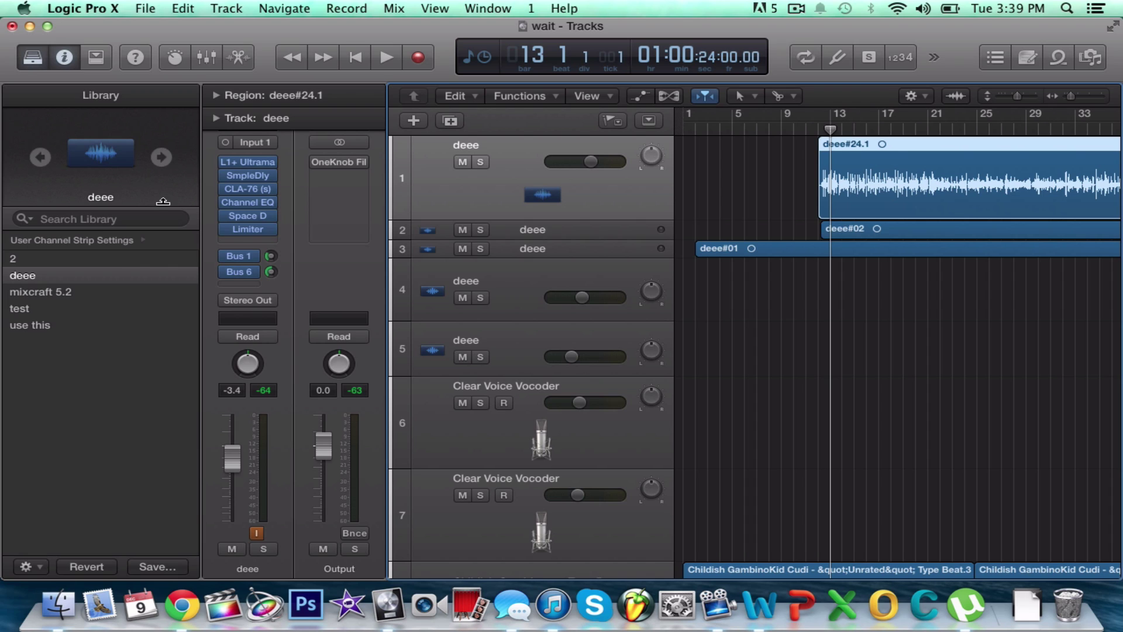
{"action": "left_click", "coordinate": [225, 216]}
{"action": "left_click", "coordinate": [225, 203]}
{"action": "left_click", "coordinate": [225, 189]}
{"action": "left_click", "coordinate": [226, 175]}
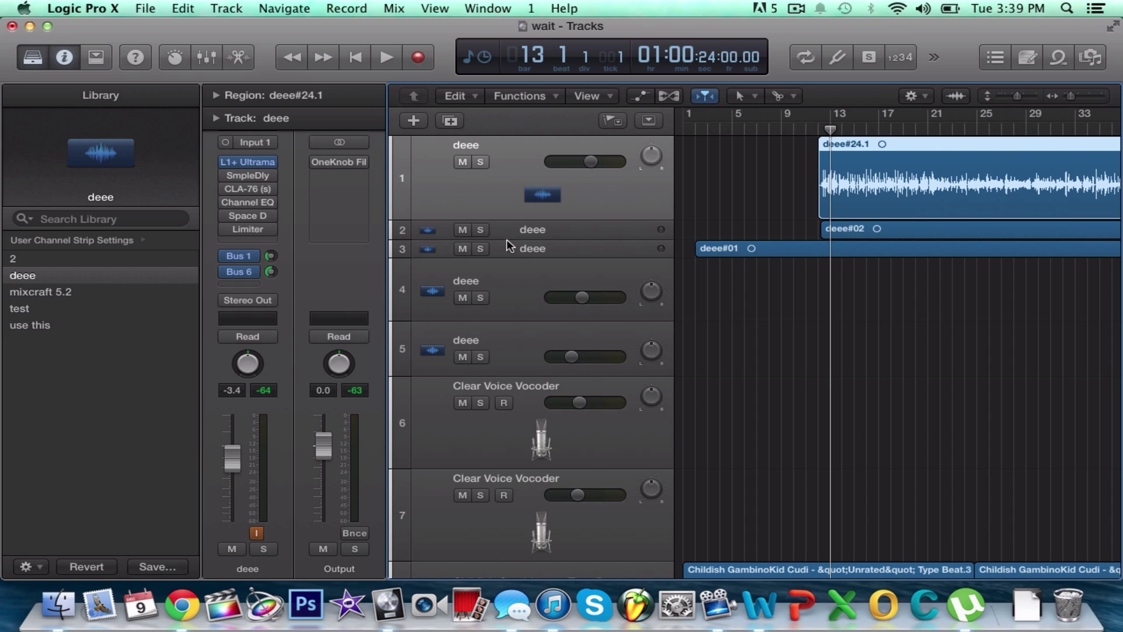
Play the song from about bar 7 into the vocal entry to hear the first track with most effects bypassed.
{"action": "left_click", "coordinate": [807, 123]}
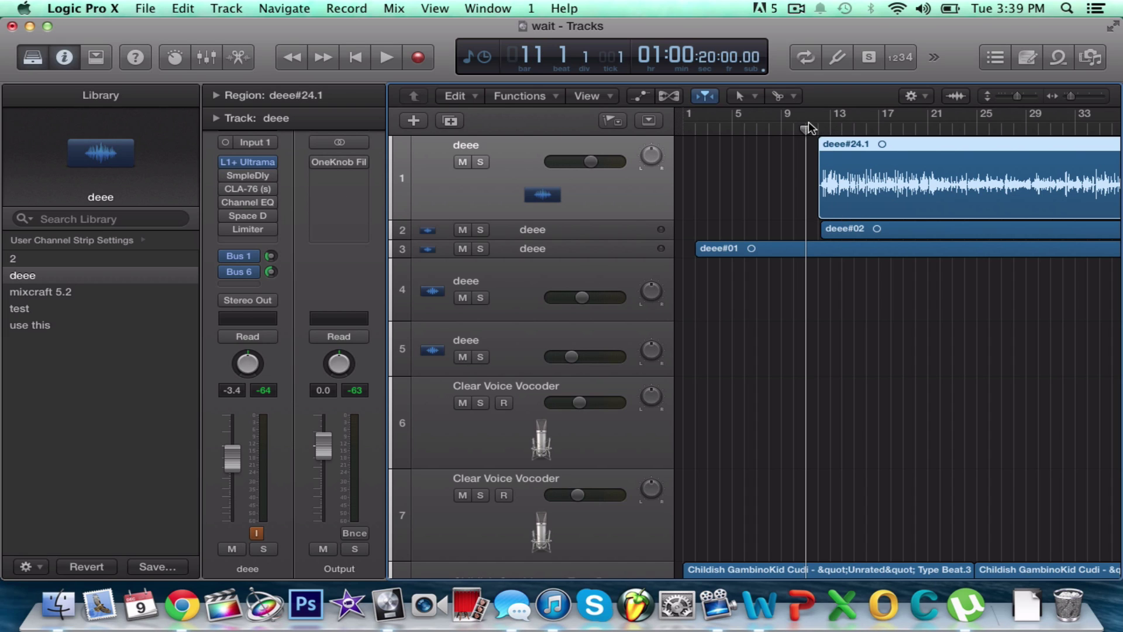
{"action": "left_click", "coordinate": [818, 128]}
{"action": "left_click", "coordinate": [761, 129]}
{"action": "key", "text": "space"}
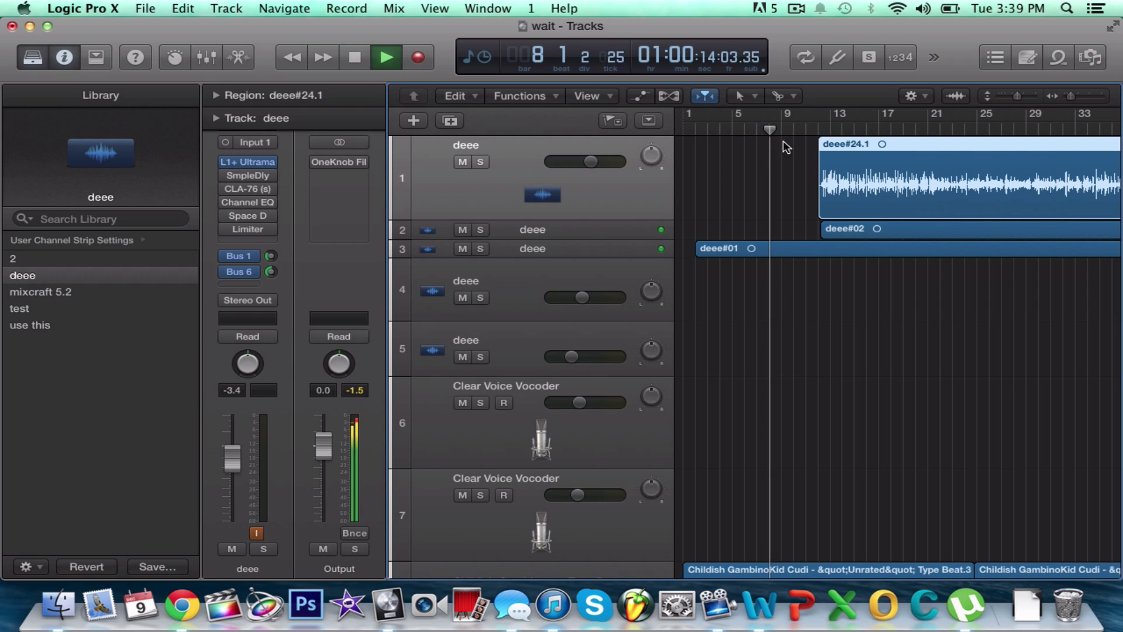
{"action": "scroll", "coordinate": [809, 151], "scroll_direction": "right", "scroll_amount": 3}
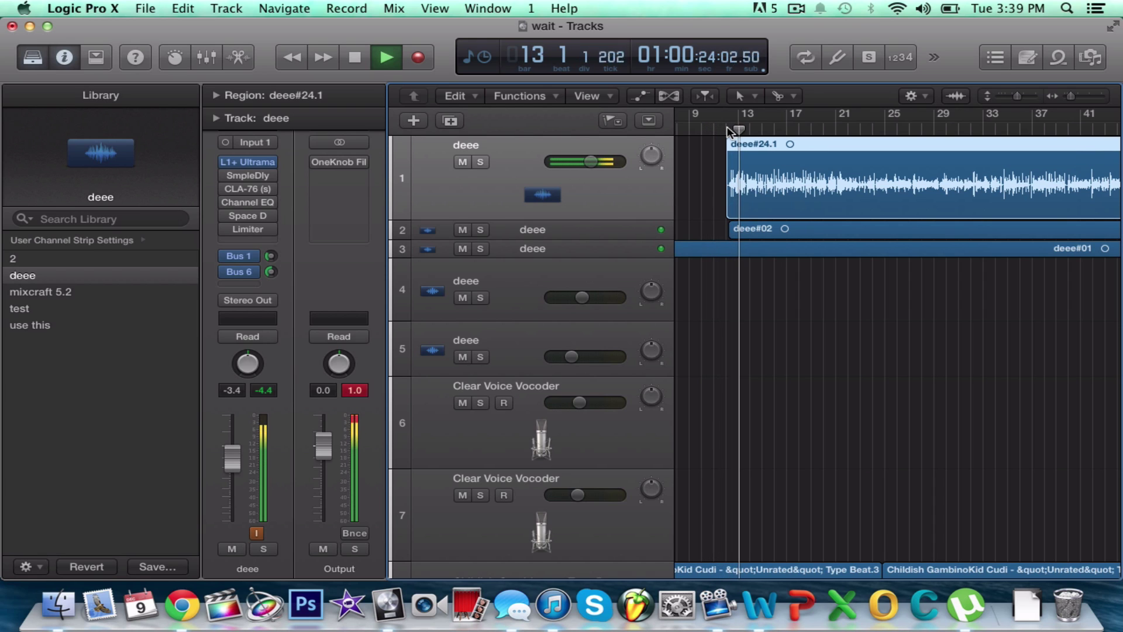
Bypass the L1+ Ultramaximizer and the Bus 1 and Bus 6 sends, stop playback and return the playhead to bar 12.
{"action": "mouse_move", "coordinate": [228, 164]}
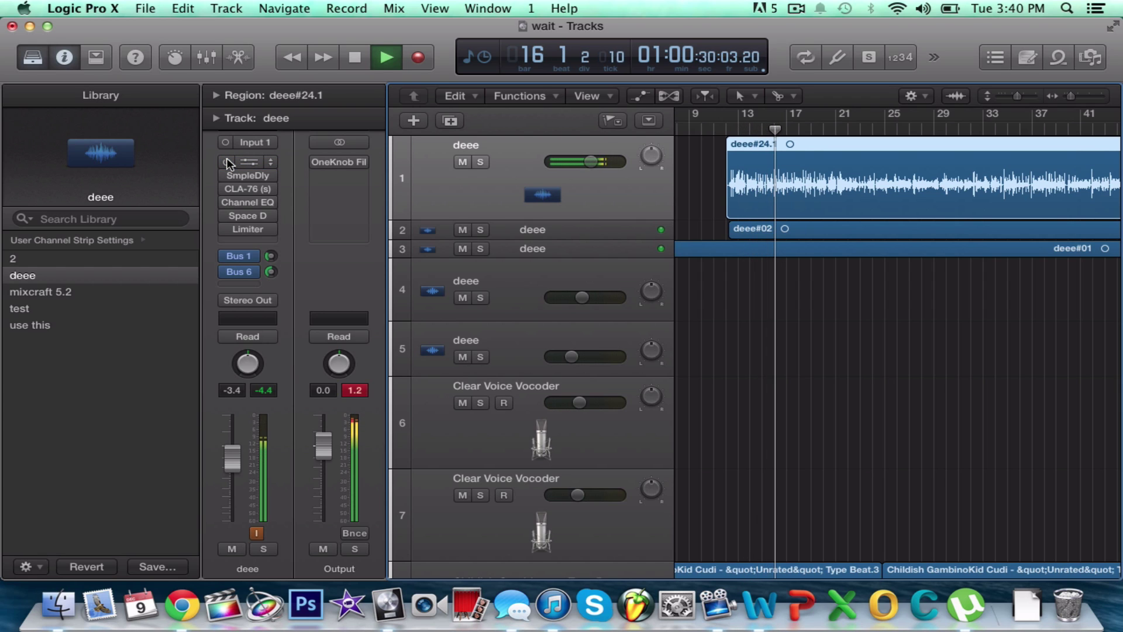
{"action": "key", "text": "space"}
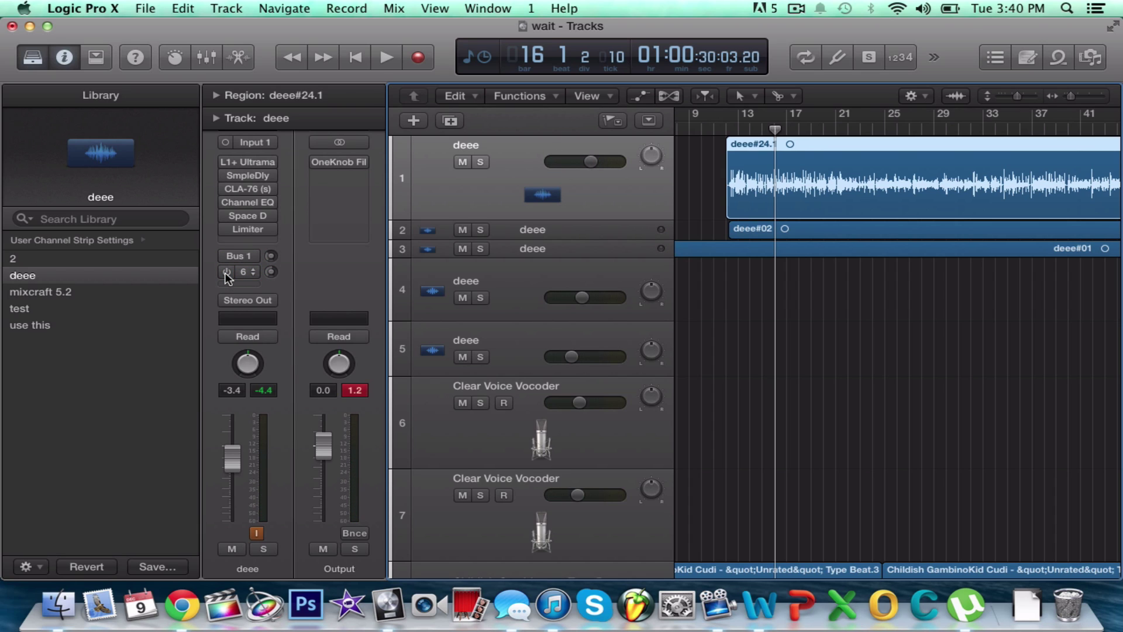
{"action": "left_click", "coordinate": [725, 130]}
{"action": "left_click", "coordinate": [705, 95]}
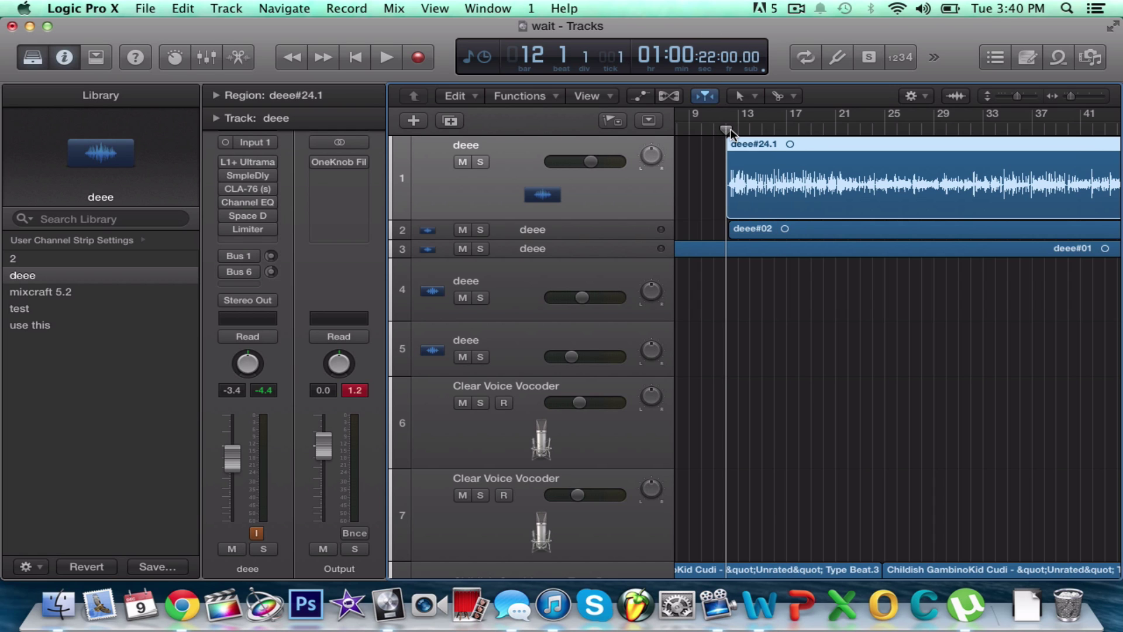
Re-enable the L1+ Ultramaximizer on the vocal track and audition it from bar 12 with the threshold set to -7.3.
{"action": "left_click", "coordinate": [253, 161]}
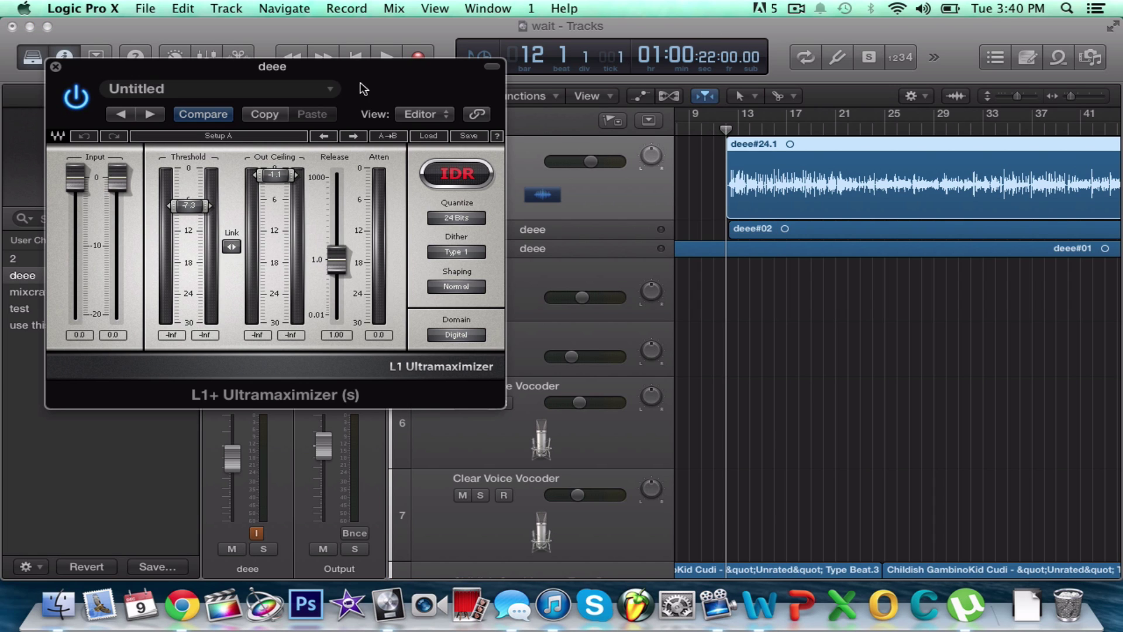
{"action": "left_click_drag", "start_coordinate": [376, 88], "coordinate": [592, 135]}
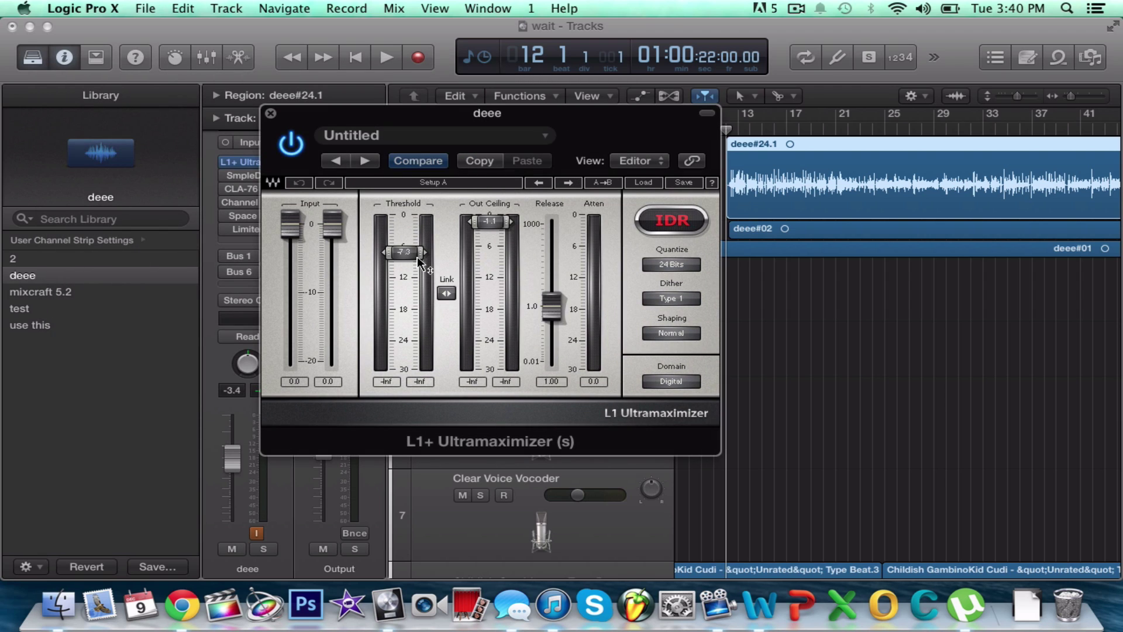
{"action": "key", "text": "space"}
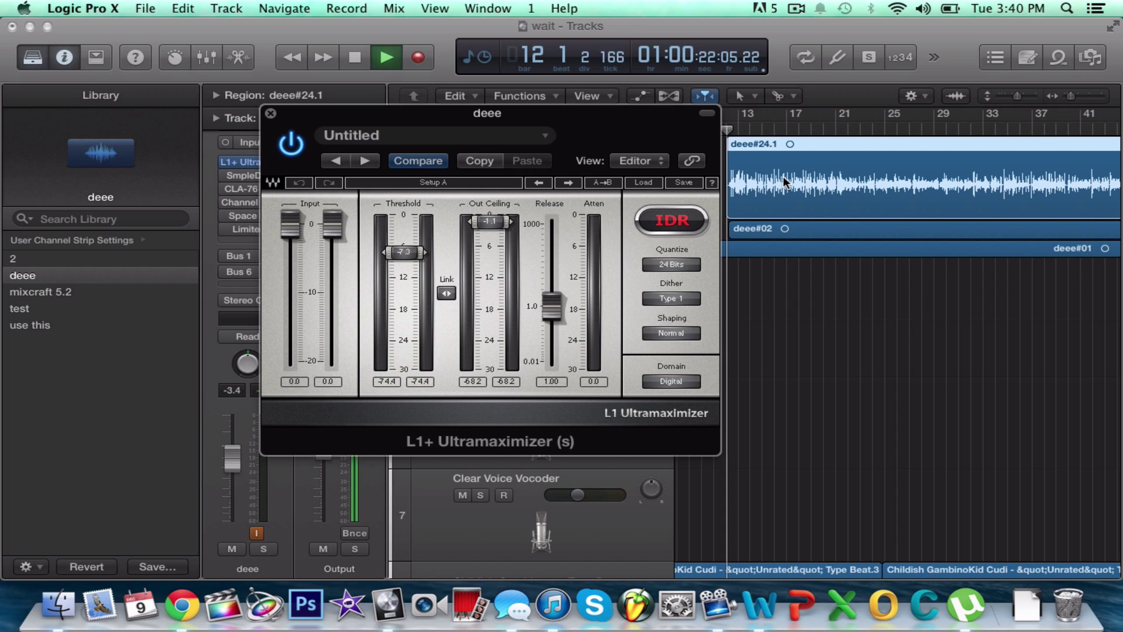
{"action": "mouse_move", "coordinate": [410, 254]}
{"action": "left_mouse_down"}
{"action": "mouse_move", "coordinate": [403, 356]}
{"action": "mouse_move", "coordinate": [404, 253]}
{"action": "left_mouse_up"}
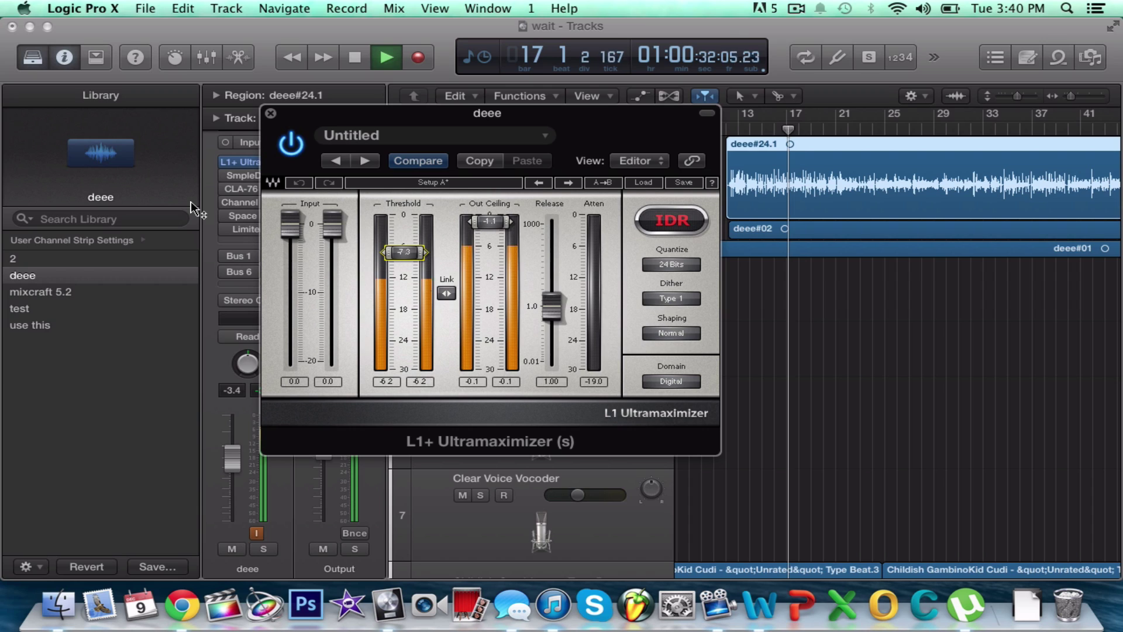
{"action": "key", "text": "space"}
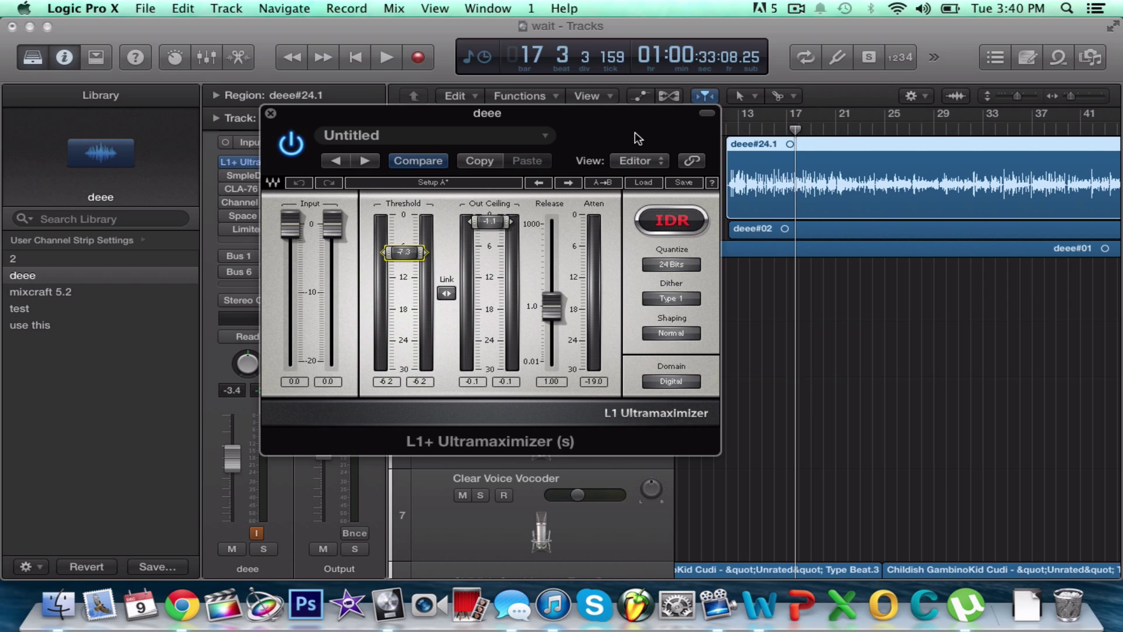
{"action": "left_click_drag", "start_coordinate": [634, 131], "coordinate": [777, 221]}
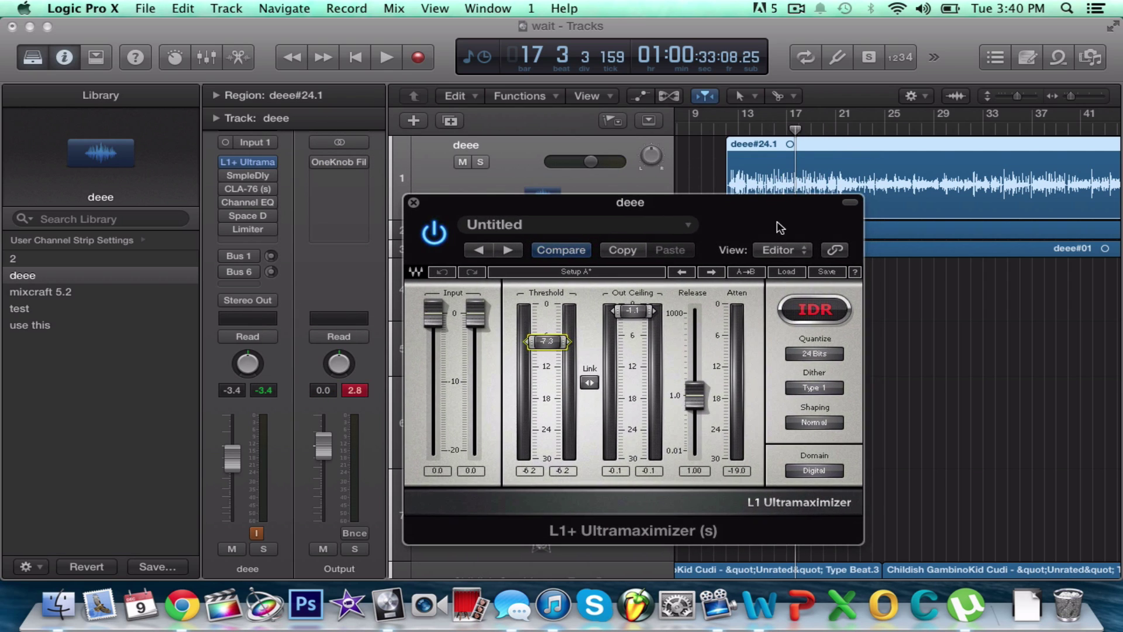
{"action": "left_click", "coordinate": [414, 204]}
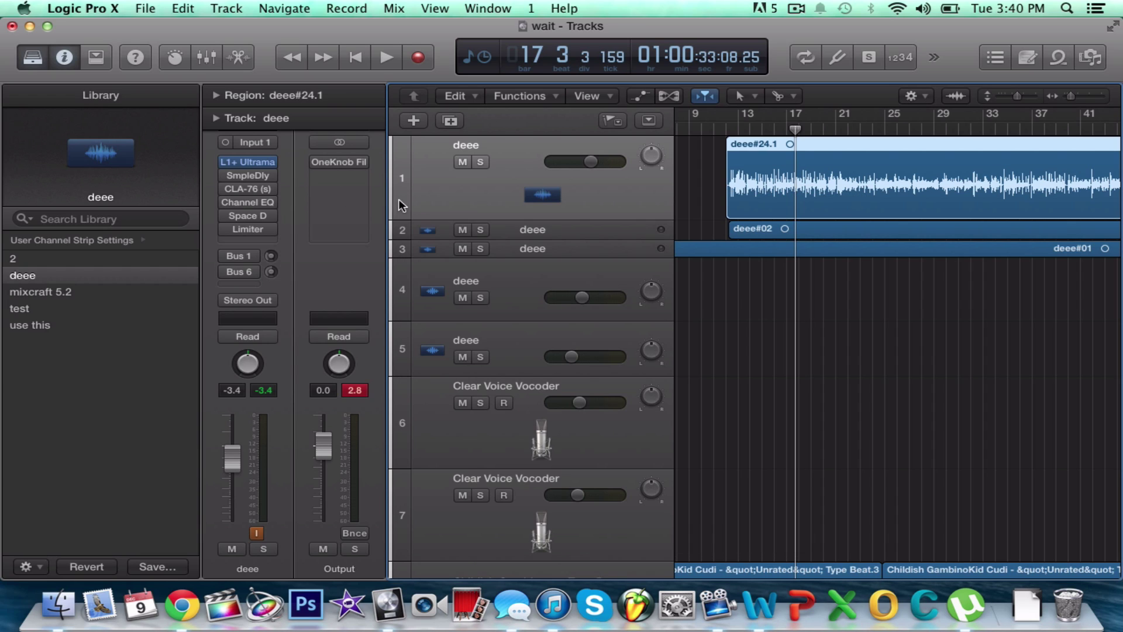
Re-enable the Sample Delay insert, audition the vocal through it from bar 12, and close its window.
{"action": "left_click", "coordinate": [240, 174]}
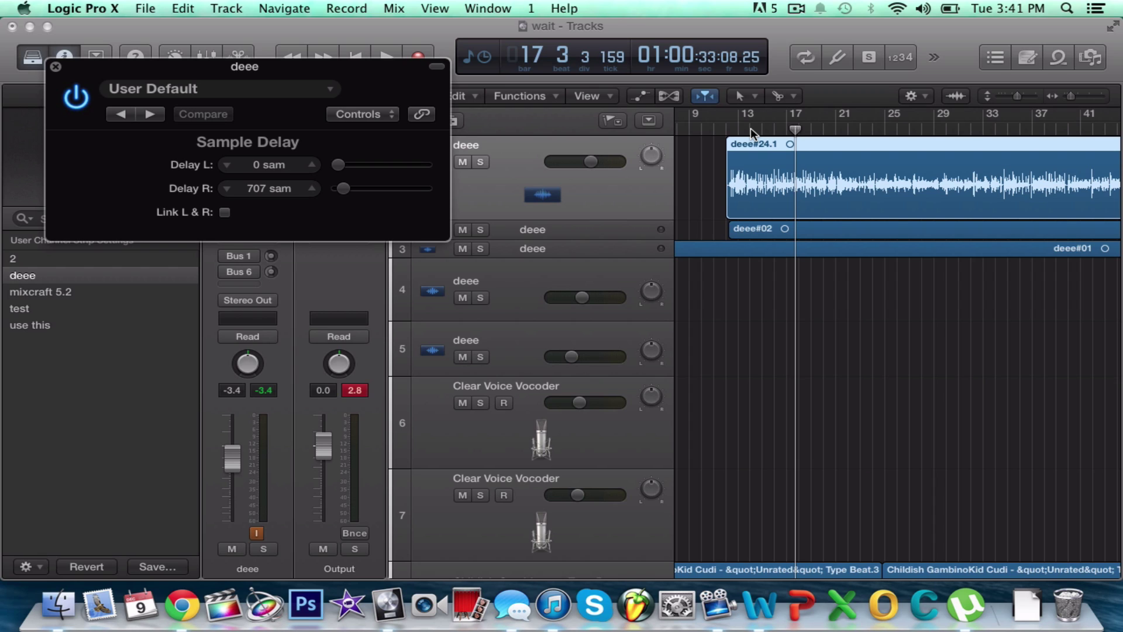
{"action": "left_click", "coordinate": [735, 128]}
{"action": "left_click_drag", "start_coordinate": [732, 129], "coordinate": [726, 130]}
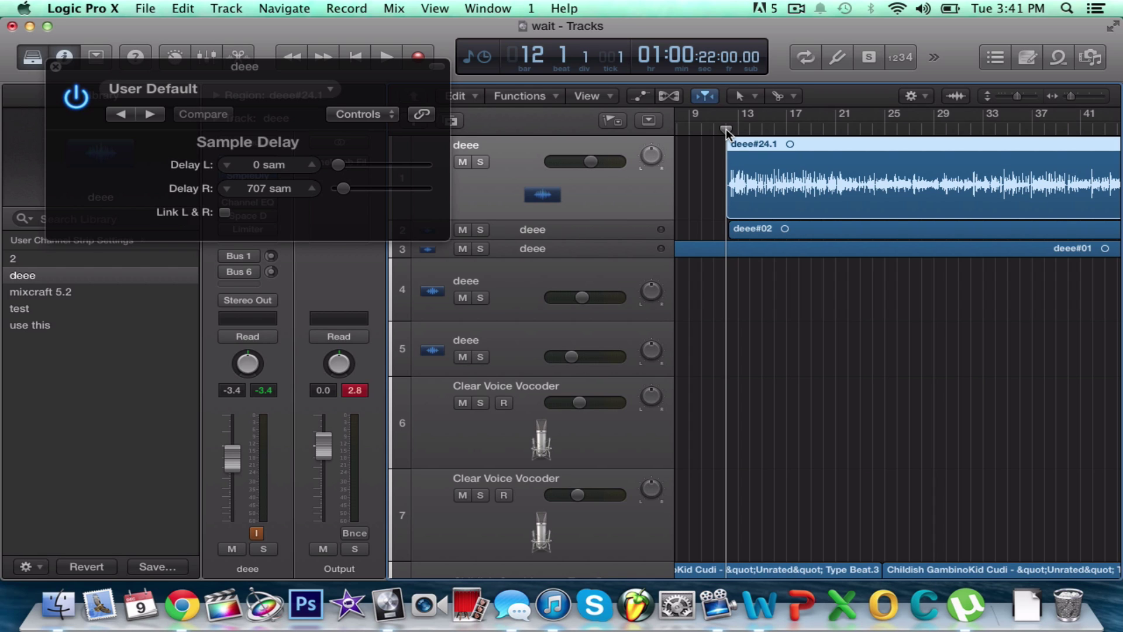
{"action": "key", "text": "space"}
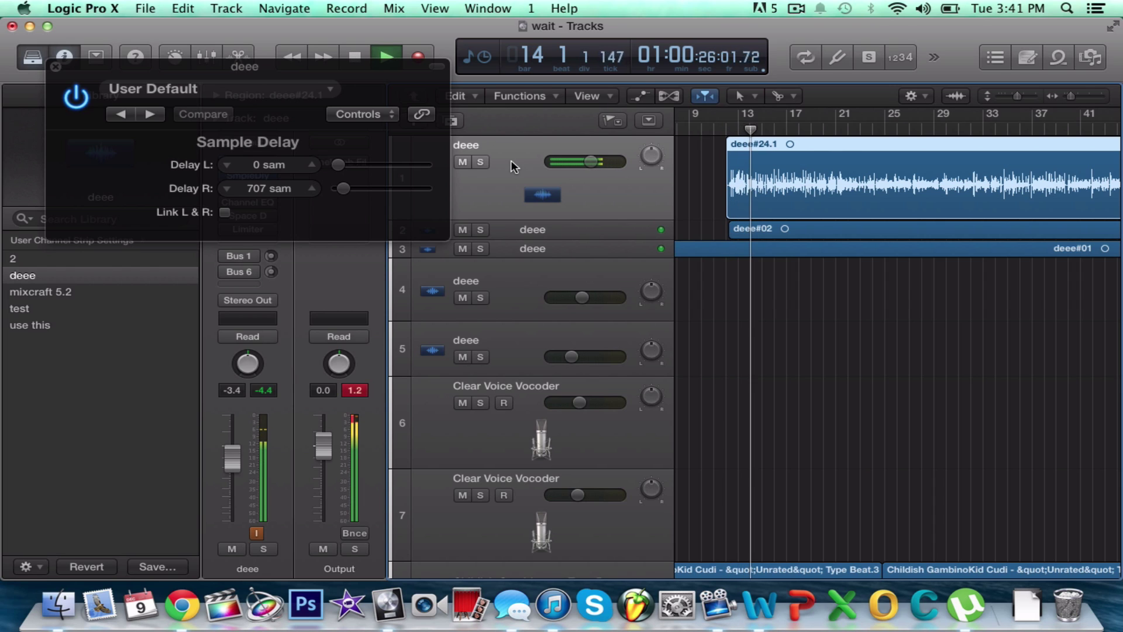
{"action": "key", "text": "space"}
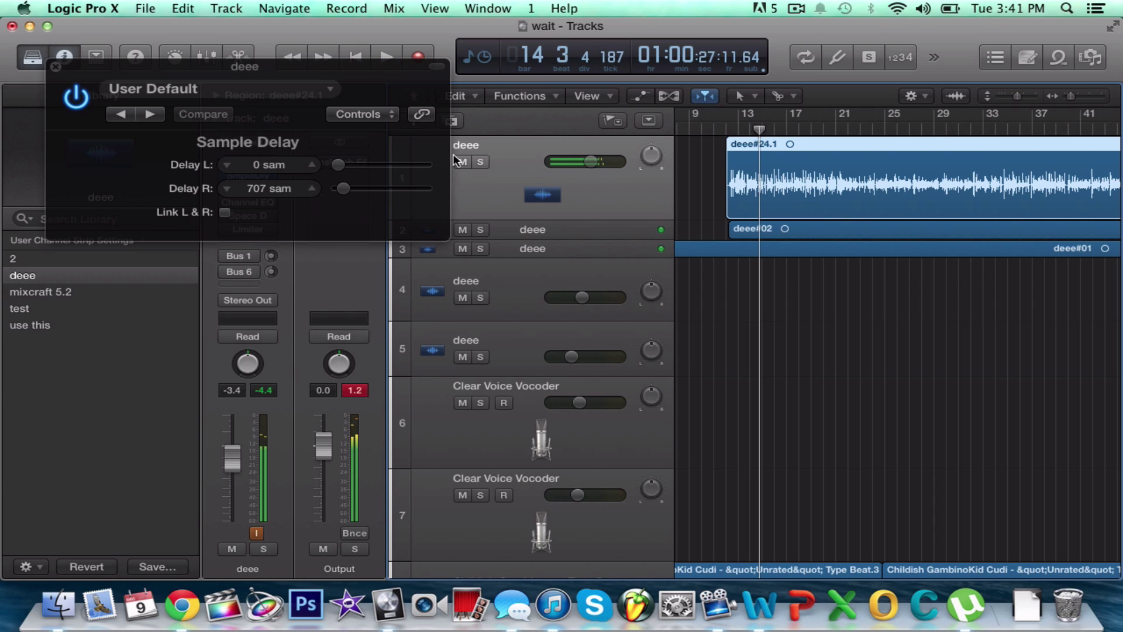
{"action": "left_click_drag", "start_coordinate": [395, 88], "coordinate": [647, 154]}
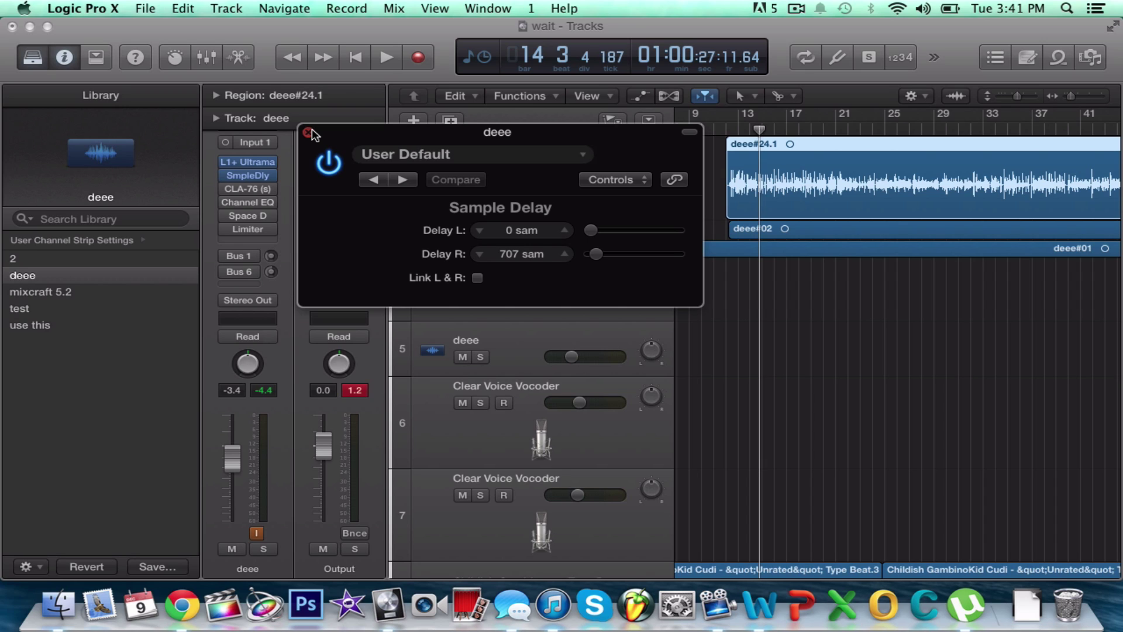
{"action": "key", "text": "space"}
{"action": "key", "text": "space"}
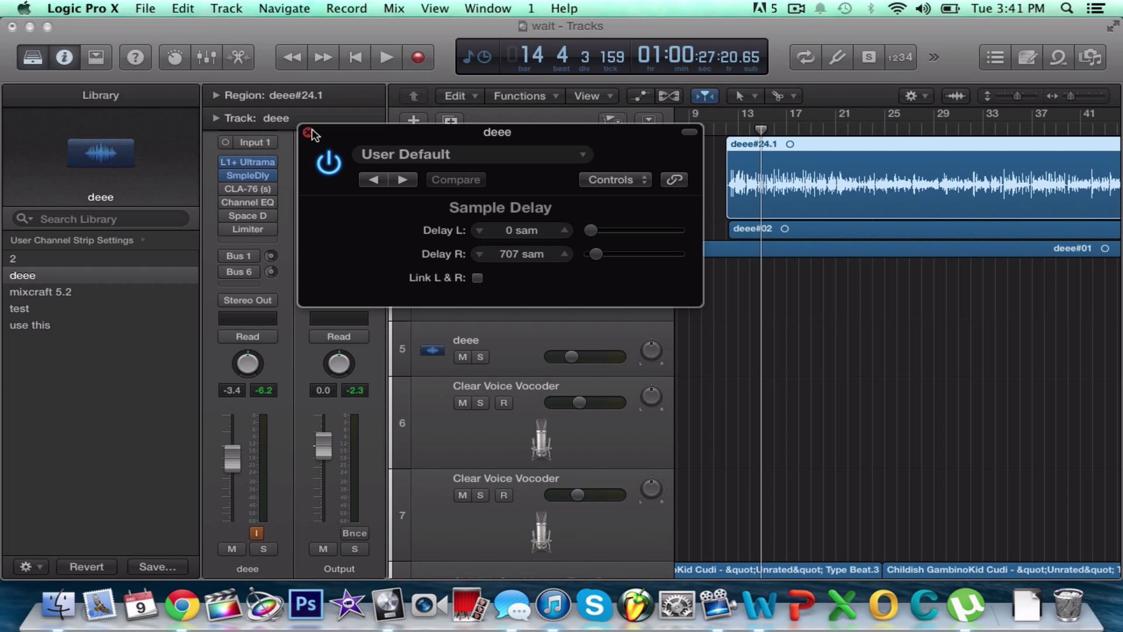
{"action": "left_click", "coordinate": [307, 131]}
{"action": "left_click", "coordinate": [308, 132]}
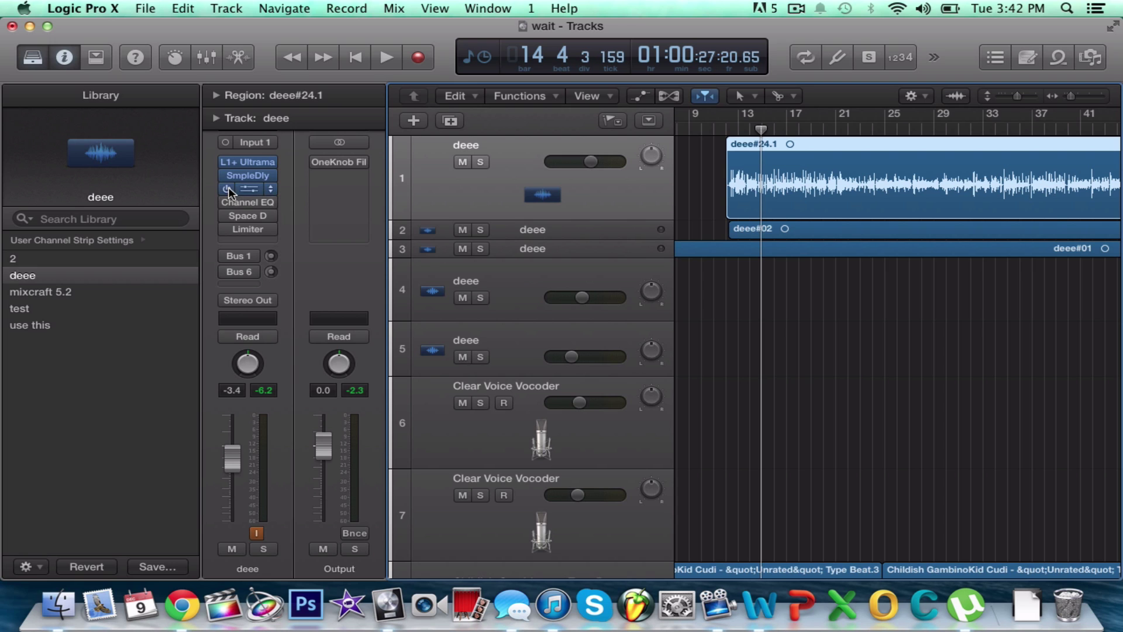
Re-enable the CLA-76 compressor, audition the vocal through it from bar 12, and close its window.
{"action": "left_click", "coordinate": [244, 190]}
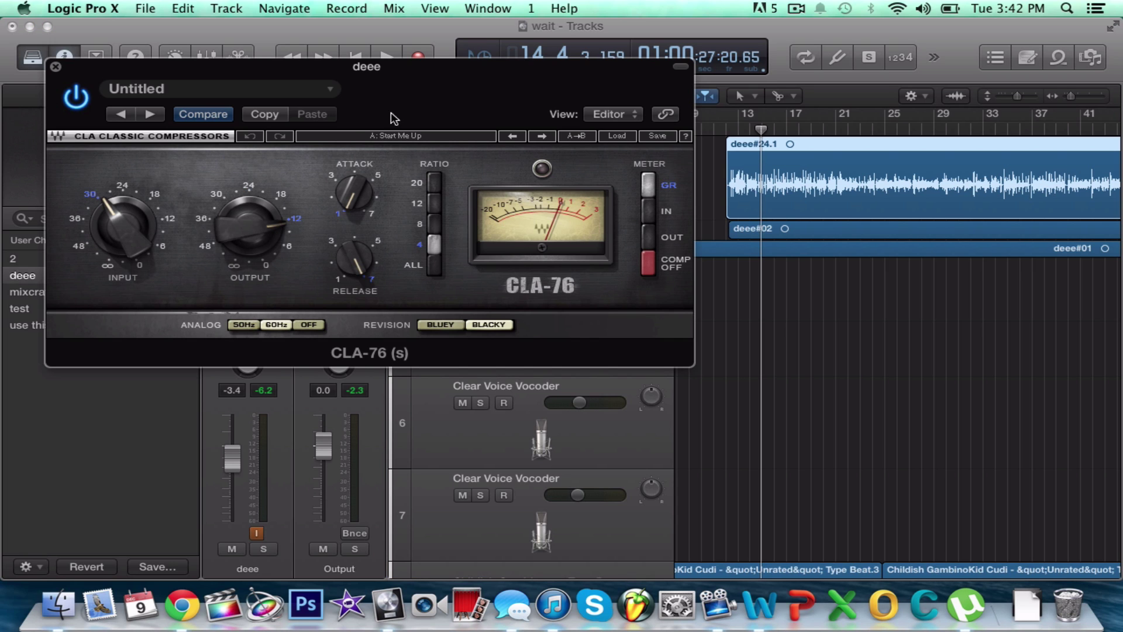
{"action": "left_click_drag", "start_coordinate": [458, 74], "coordinate": [491, 246]}
{"action": "left_click", "coordinate": [726, 128]}
{"action": "key", "text": "v"}
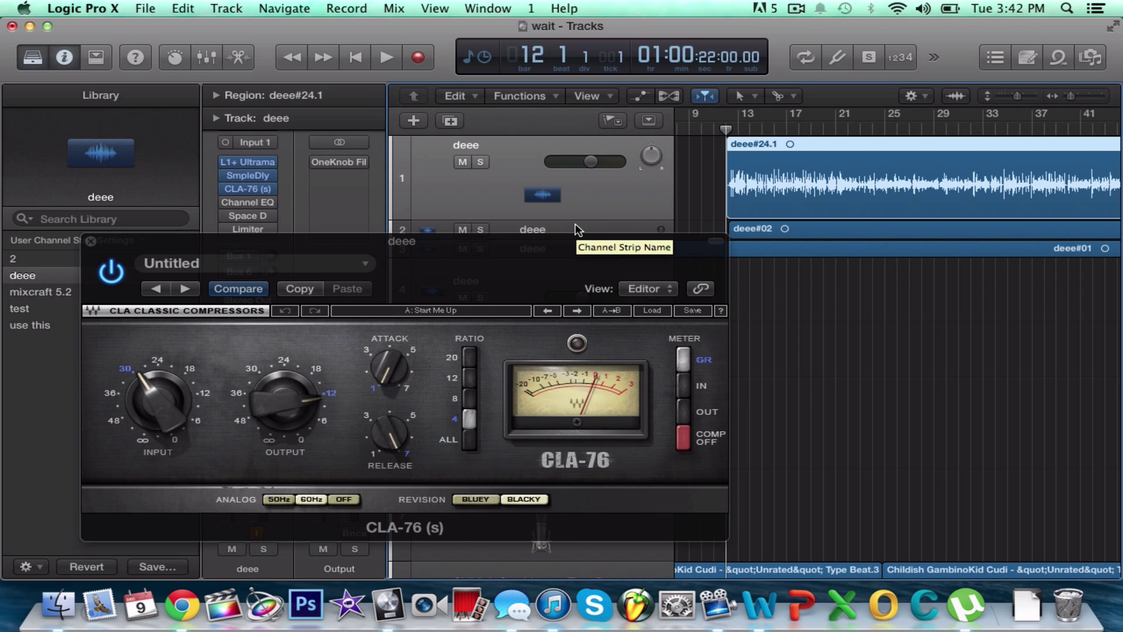
{"action": "left_click", "coordinate": [534, 253]}
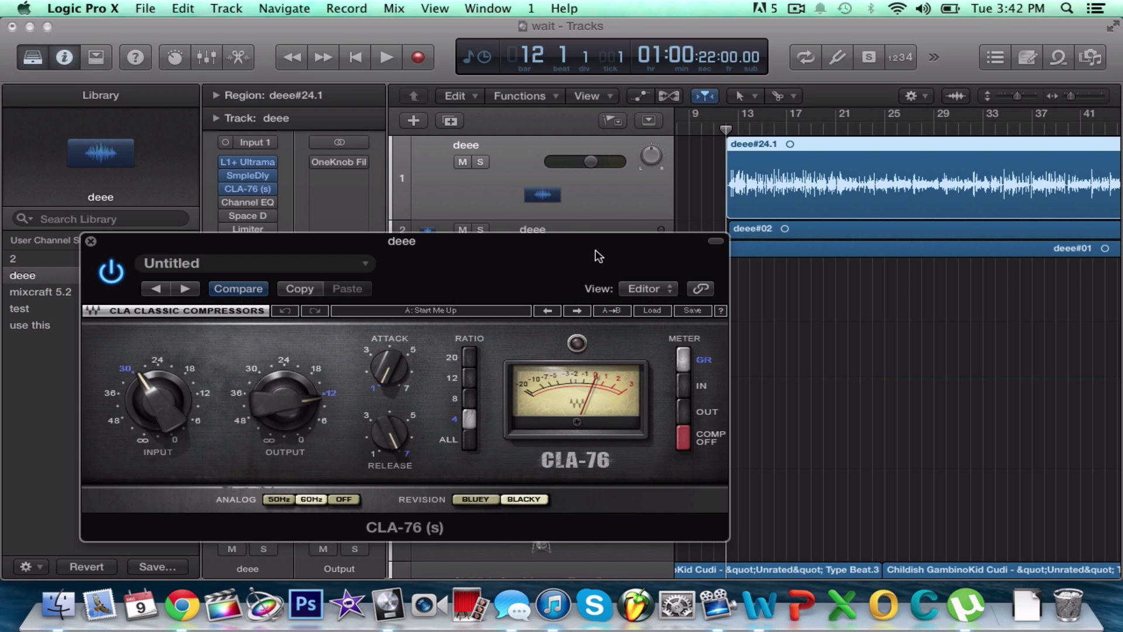
{"action": "left_click_drag", "start_coordinate": [596, 252], "coordinate": [633, 231]}
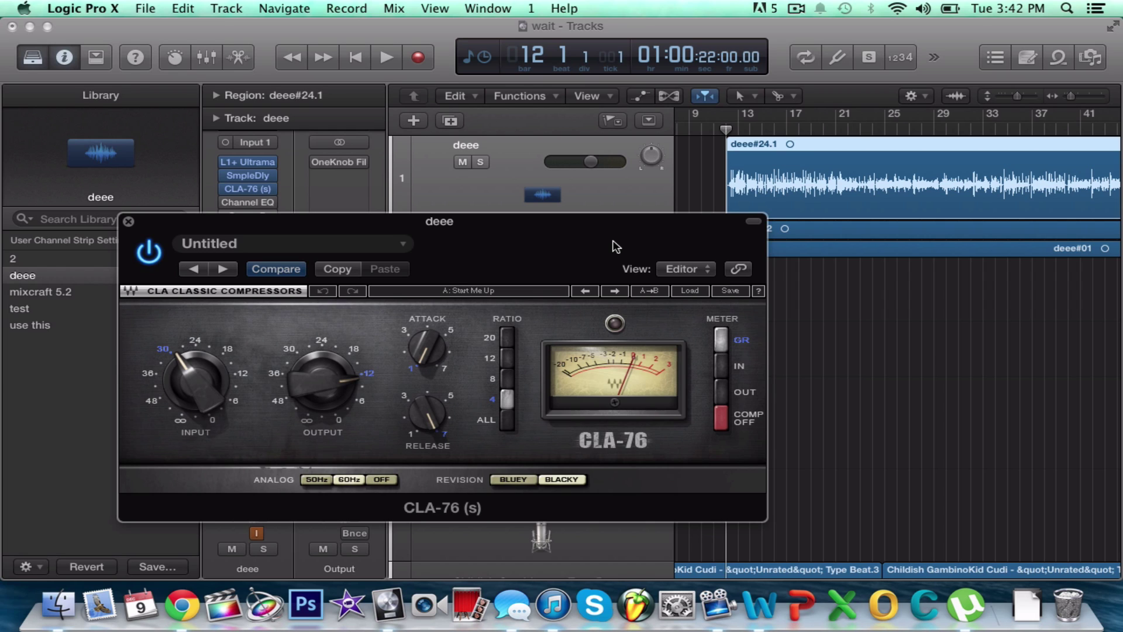
{"action": "key", "text": "space"}
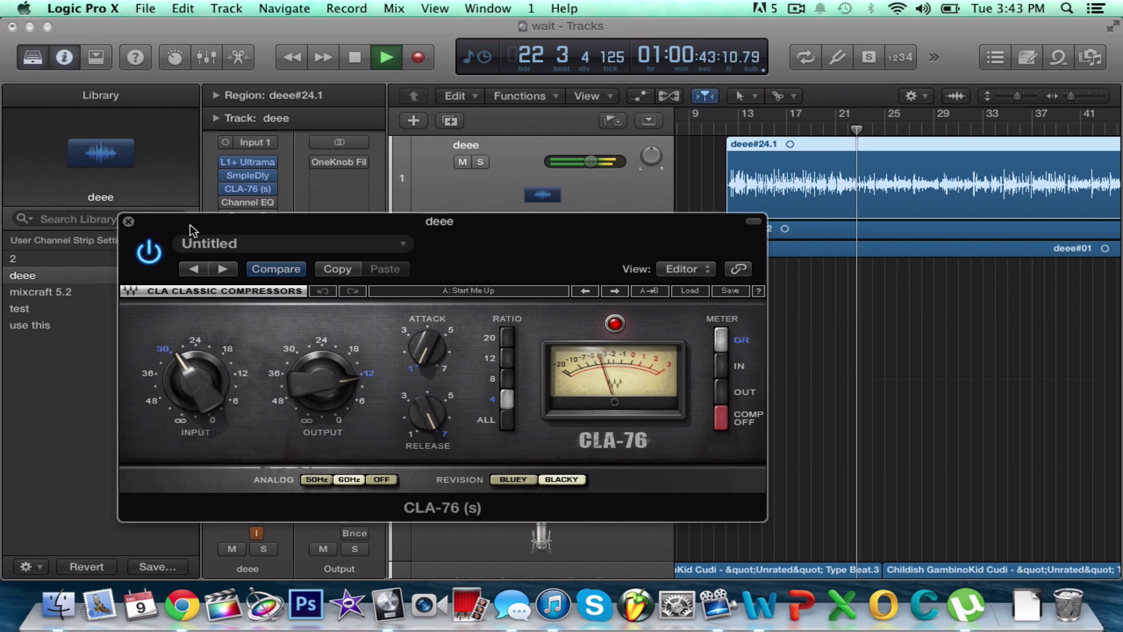
{"action": "key", "text": "space"}
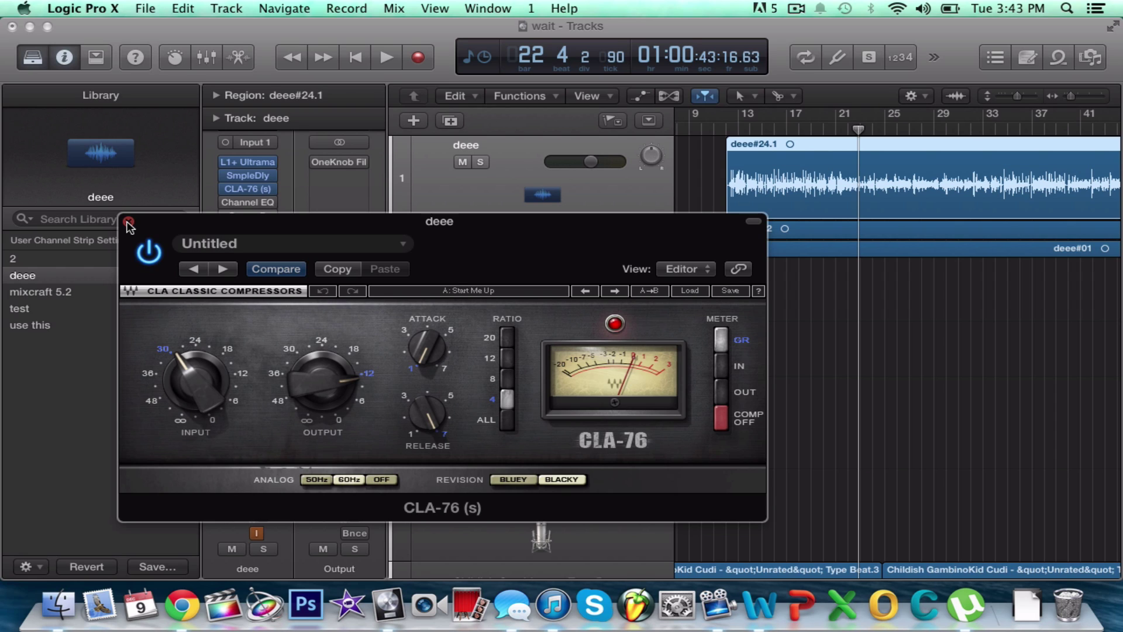
{"action": "left_click", "coordinate": [128, 222]}
Re-enable the Channel EQ and play the vocal through it, switching its analyzer off and on again.
{"action": "mouse_move", "coordinate": [237, 205]}
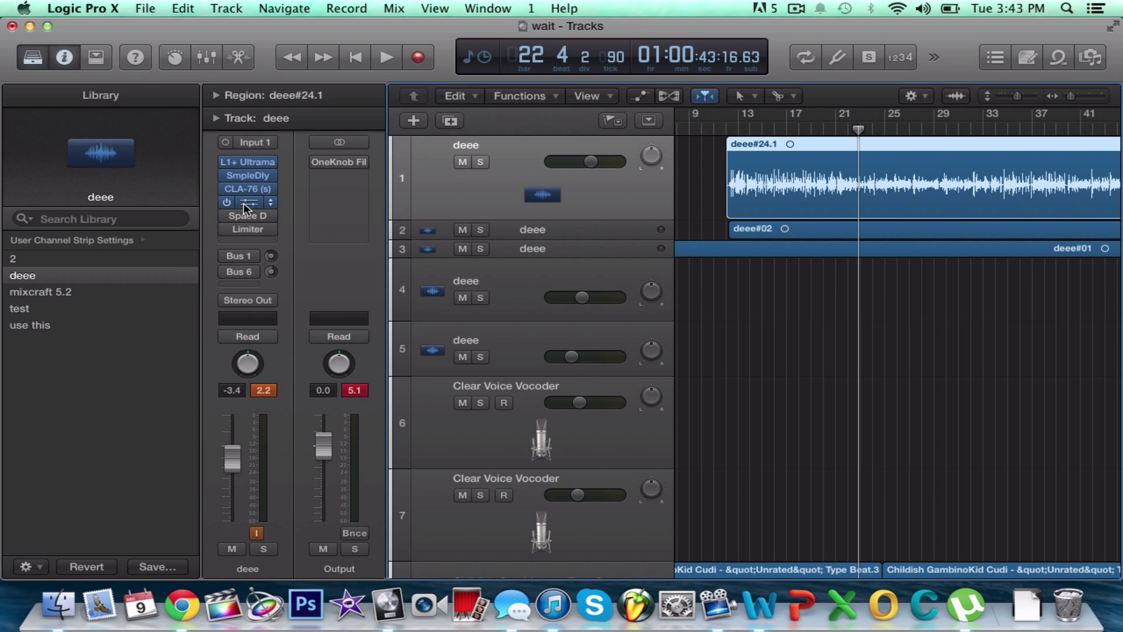
{"action": "left_click", "coordinate": [244, 203]}
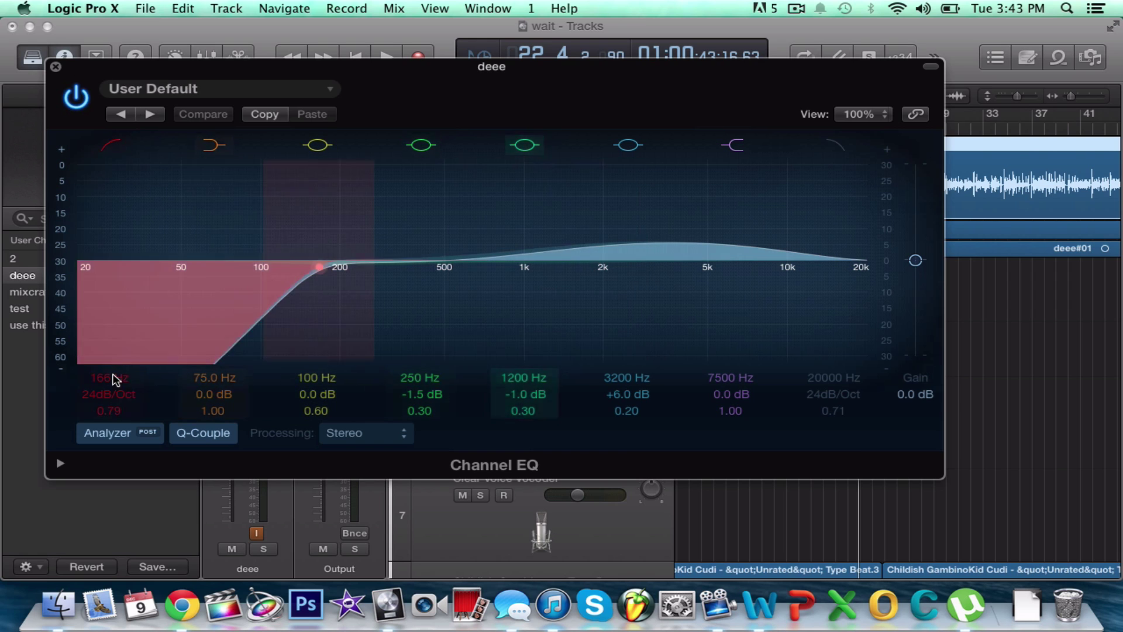
{"action": "key", "text": "space"}
{"action": "left_click", "coordinate": [97, 433]}
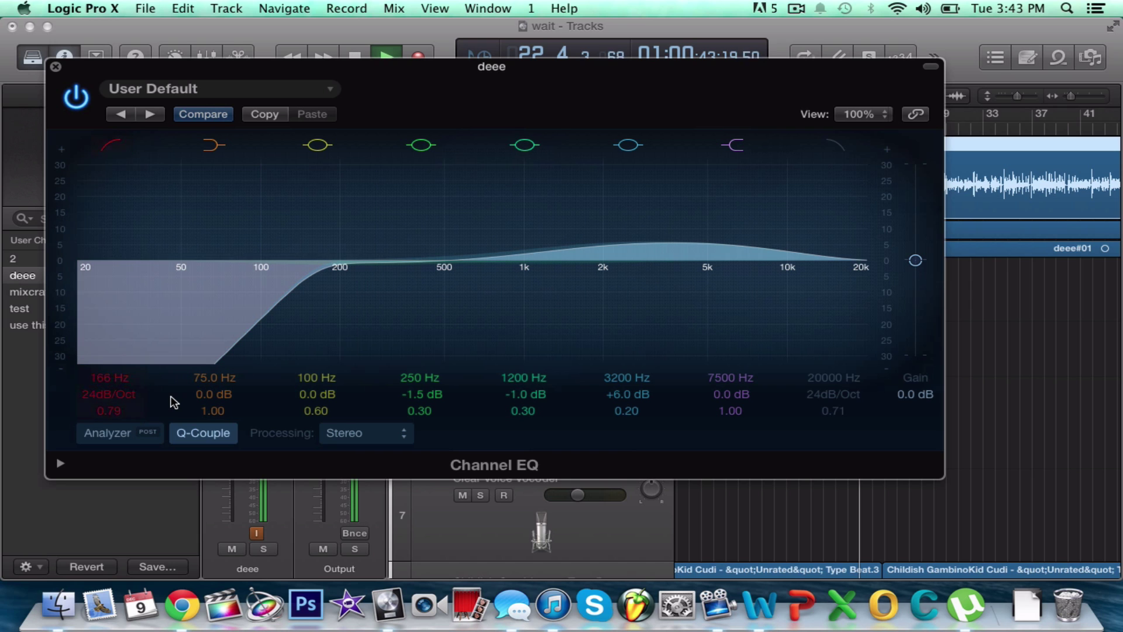
{"action": "left_click", "coordinate": [103, 433]}
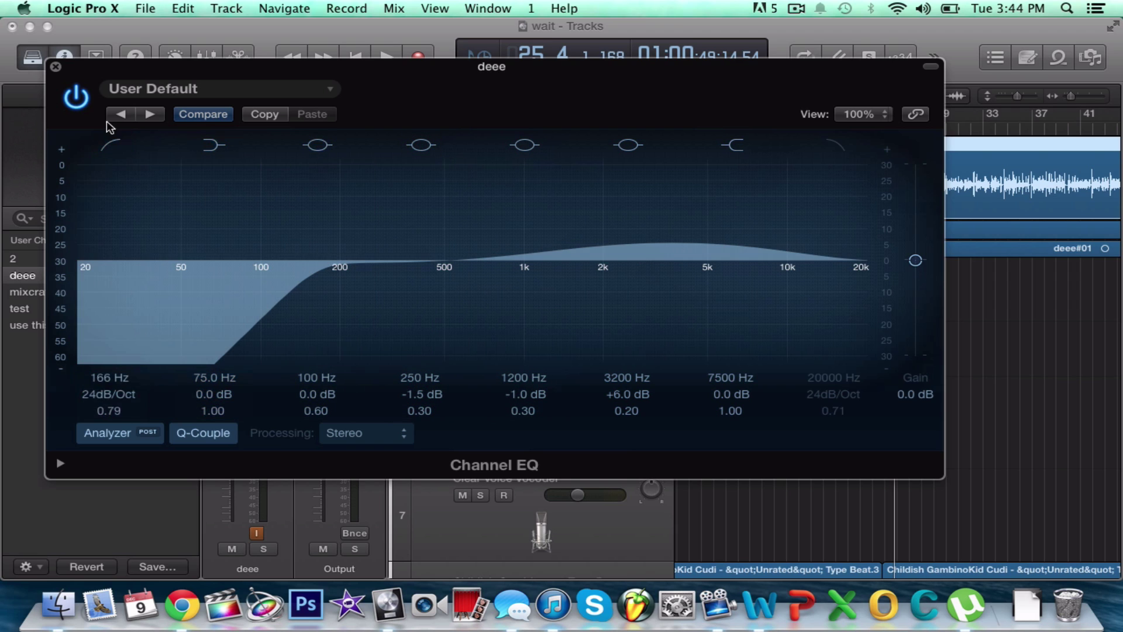
Close the Channel EQ window and audition the vocal with the EQ from bar 12.
{"action": "left_click", "coordinate": [56, 66]}
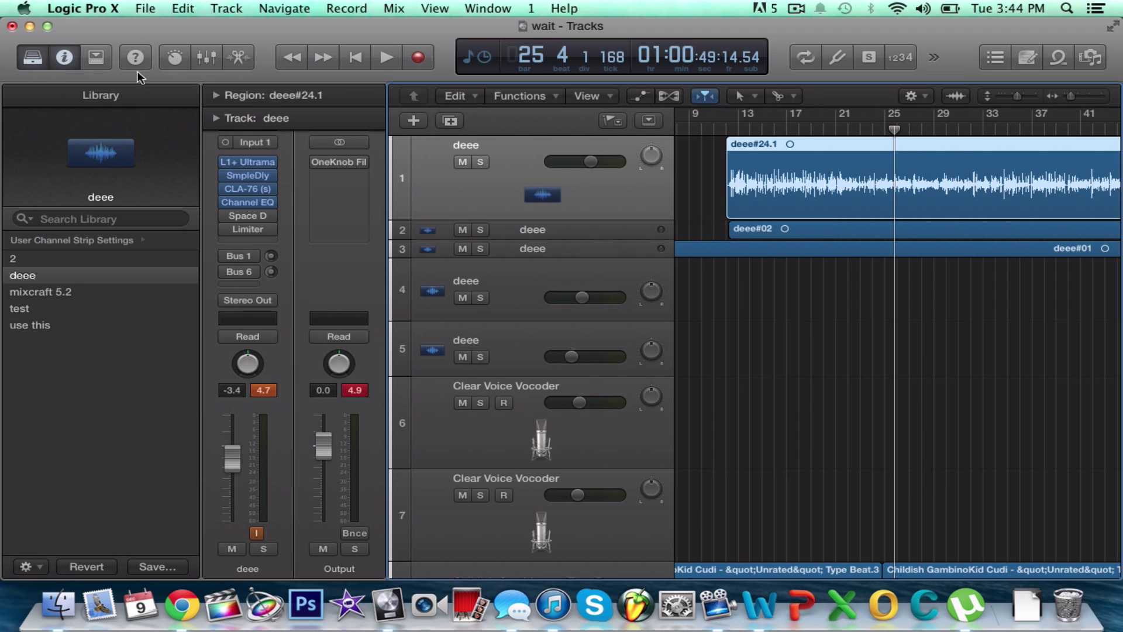
{"action": "left_click", "coordinate": [726, 129]}
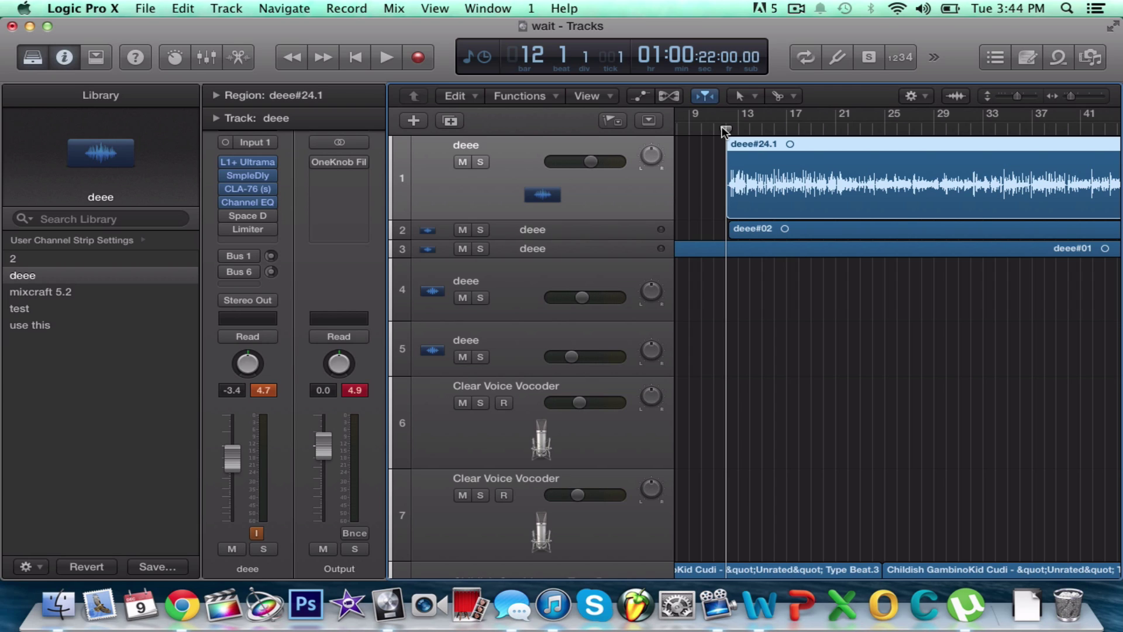
{"action": "key", "text": "space"}
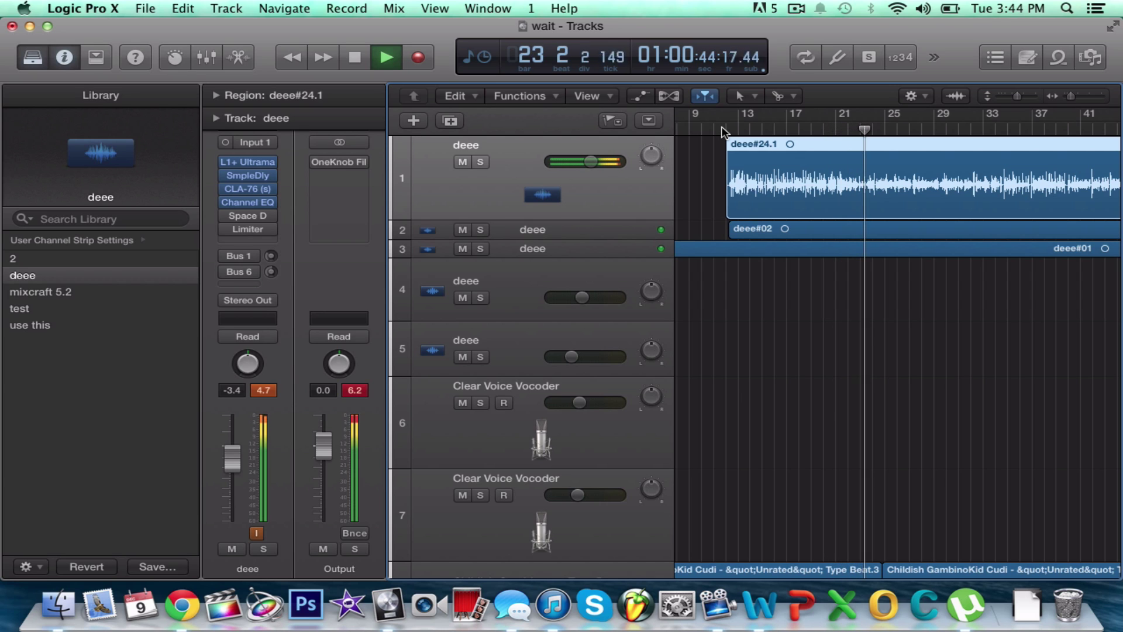
{"action": "key", "text": "space"}
Re-enable Space Designer on the vocal track, browse its Small Spaces plate reverb presets, and close its window.
{"action": "mouse_move", "coordinate": [228, 203]}
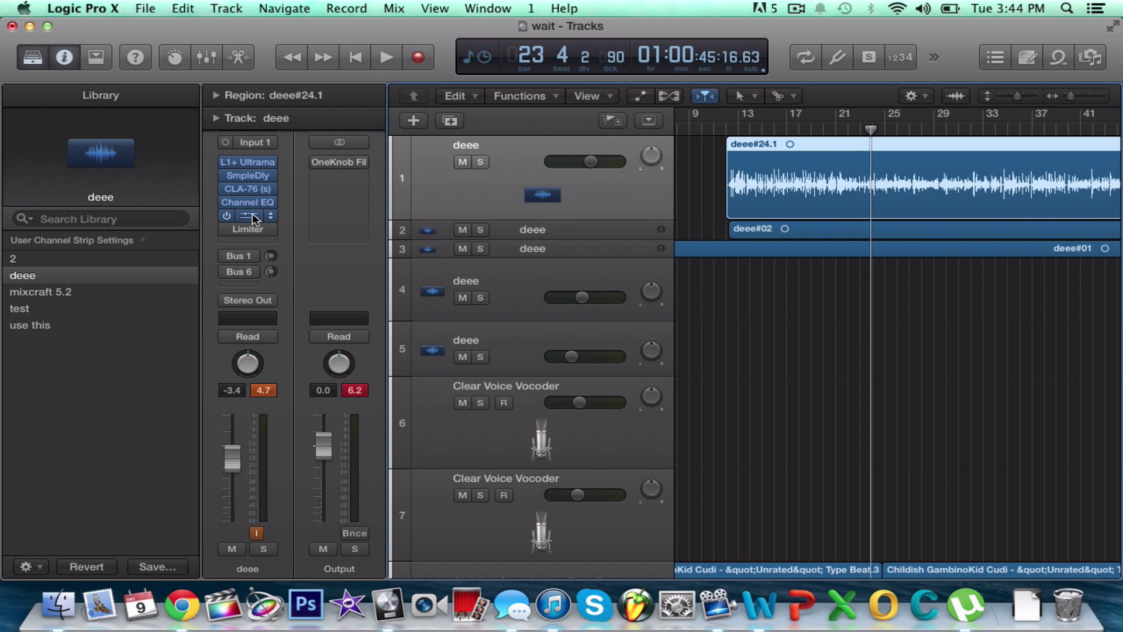
{"action": "left_click", "coordinate": [251, 214]}
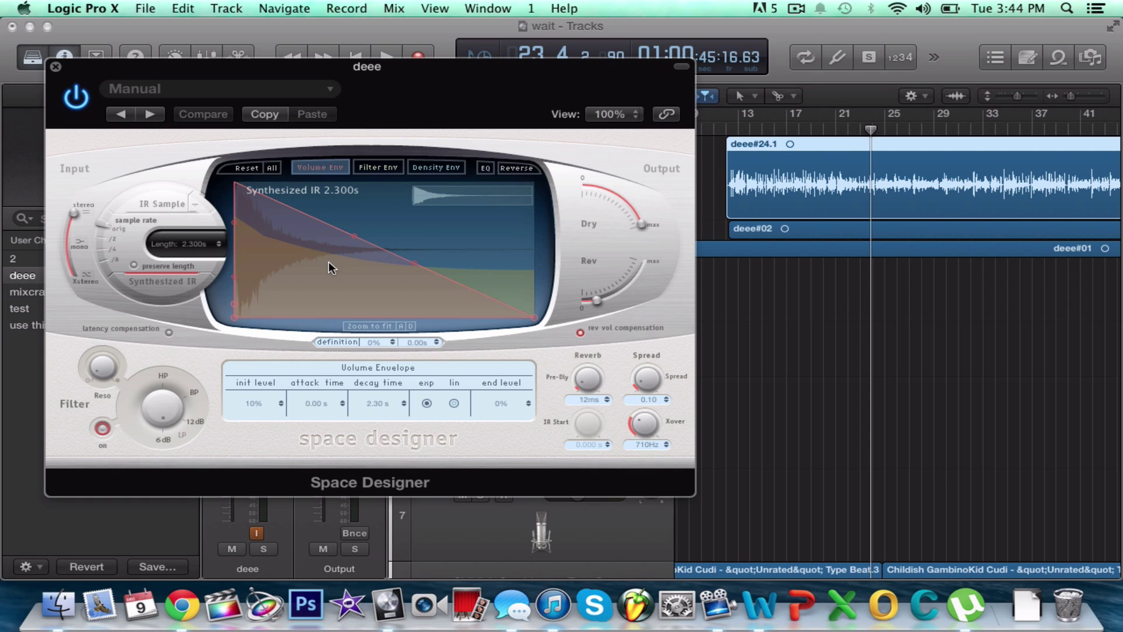
{"action": "left_click", "coordinate": [289, 93]}
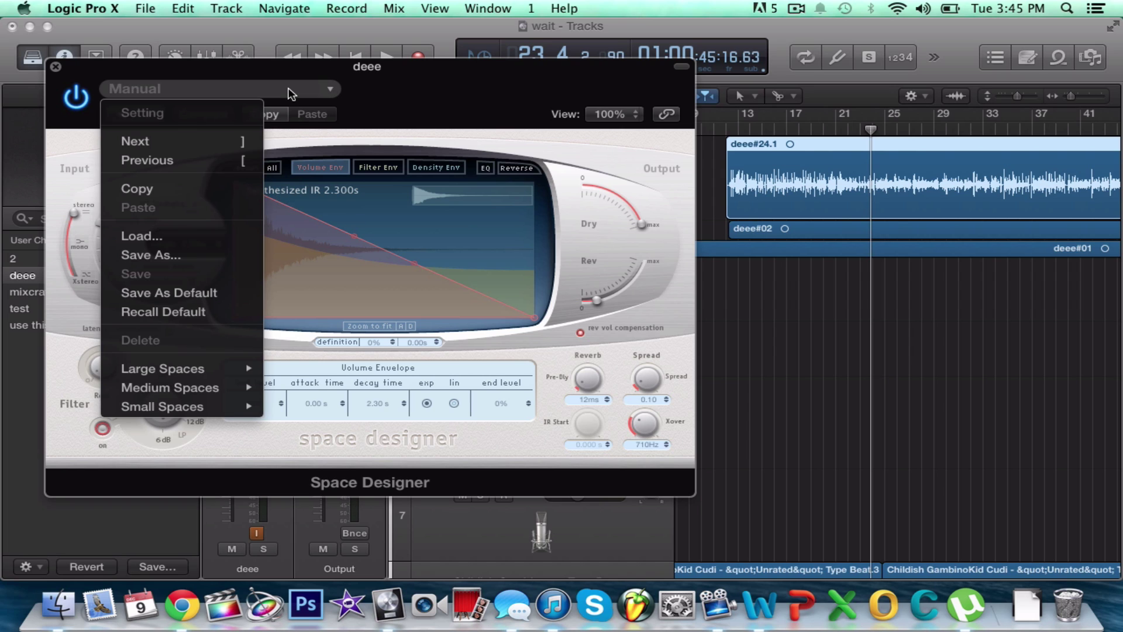
{"action": "mouse_move", "coordinate": [173, 408]}
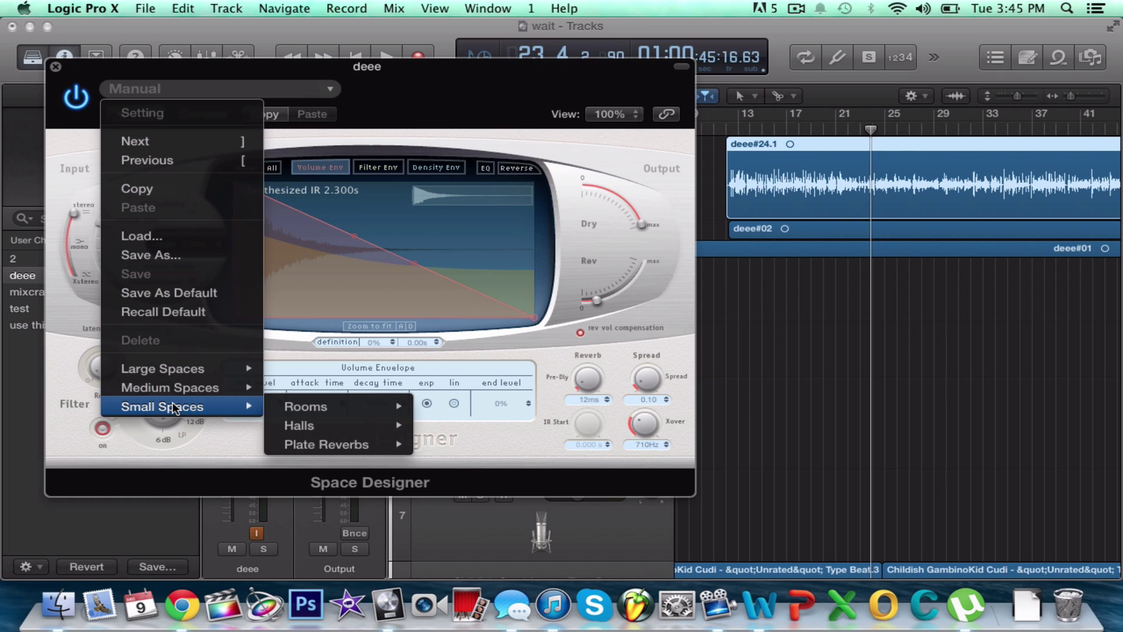
{"action": "mouse_move", "coordinate": [307, 451]}
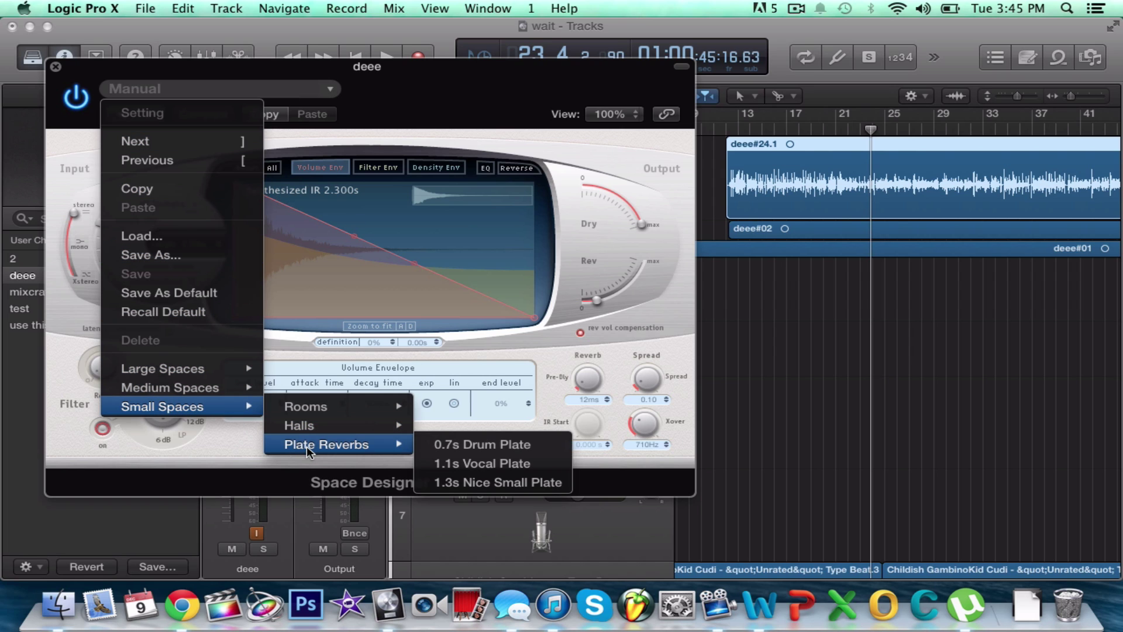
{"action": "left_click", "coordinate": [581, 262]}
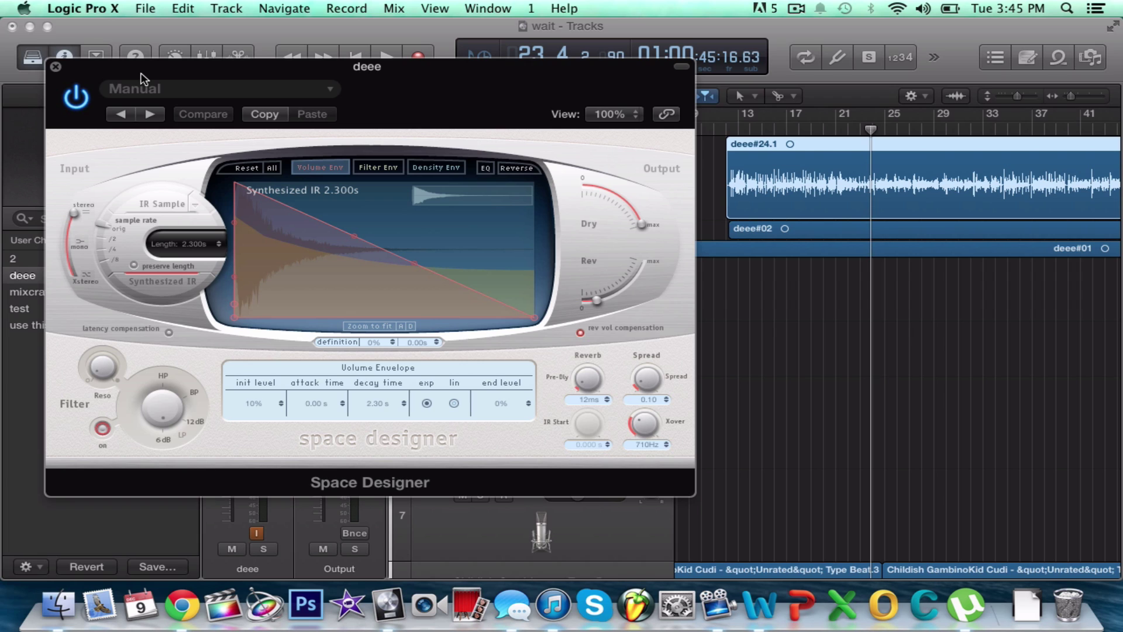
{"action": "left_click", "coordinate": [55, 69]}
Audition the vocal with Space Designer from bar 12, briefly soloing the track during playback.
{"action": "left_click", "coordinate": [735, 133]}
{"action": "key", "text": "space"}
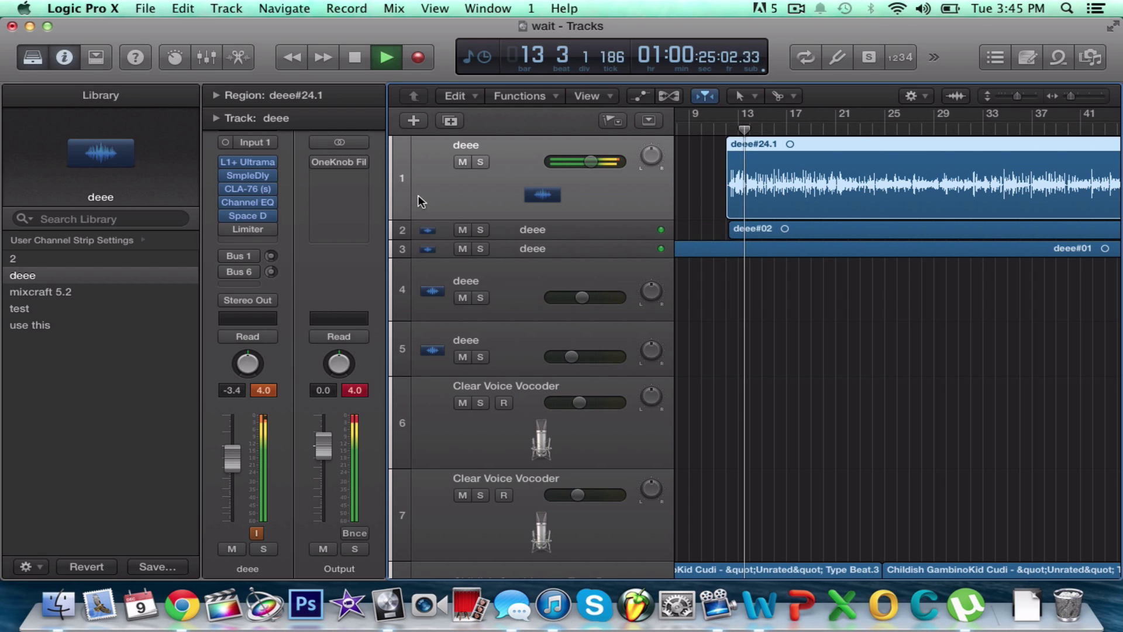
{"action": "left_click", "coordinate": [480, 162]}
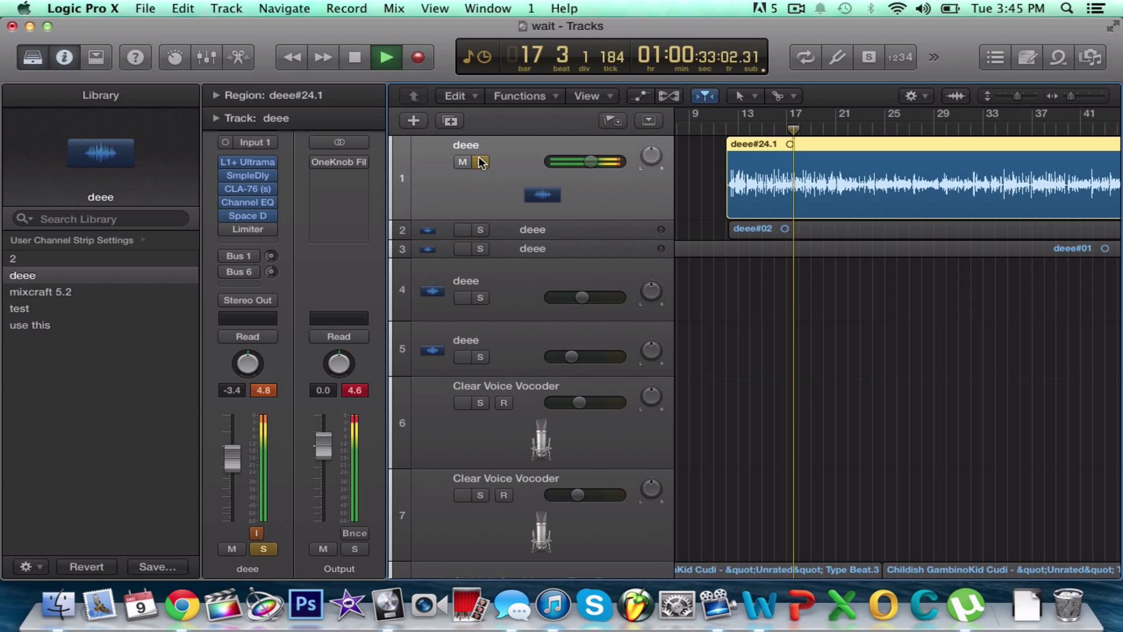
{"action": "left_click", "coordinate": [481, 162]}
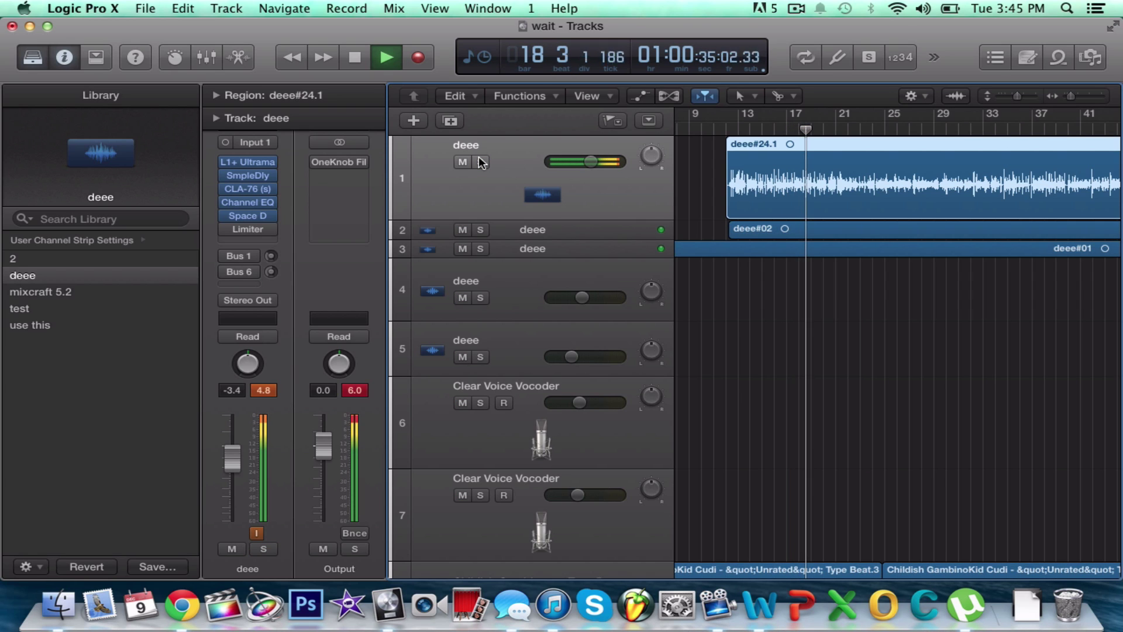
{"action": "key", "text": "space"}
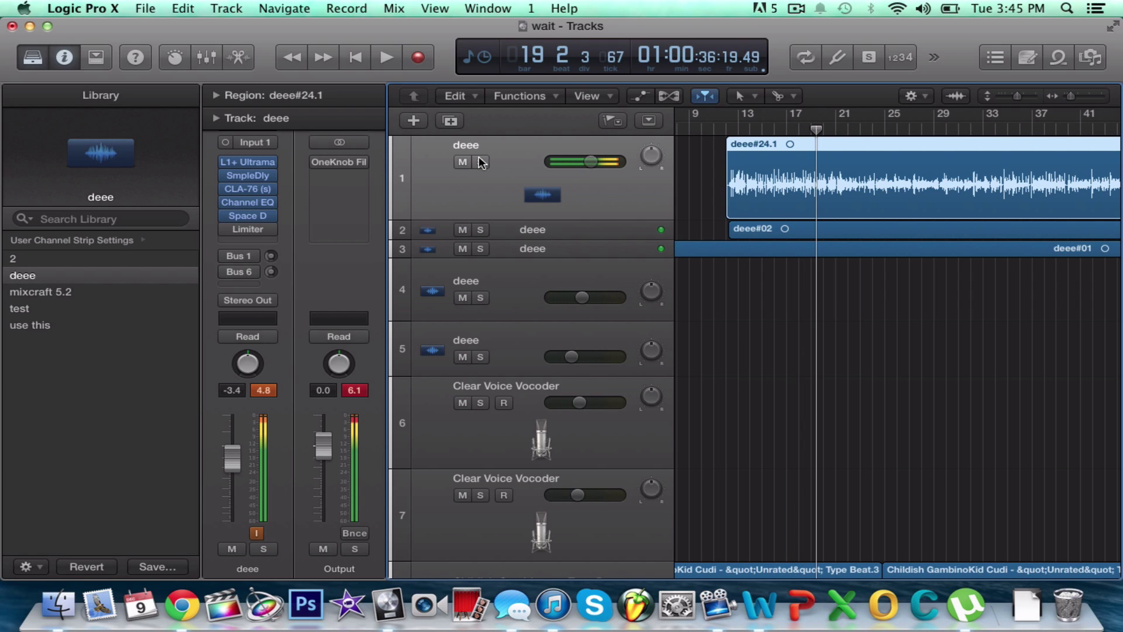
Re-enable the Limiter on the vocal track, audition the vocal through it from bar 12, and close its window.
{"action": "left_click", "coordinate": [249, 230]}
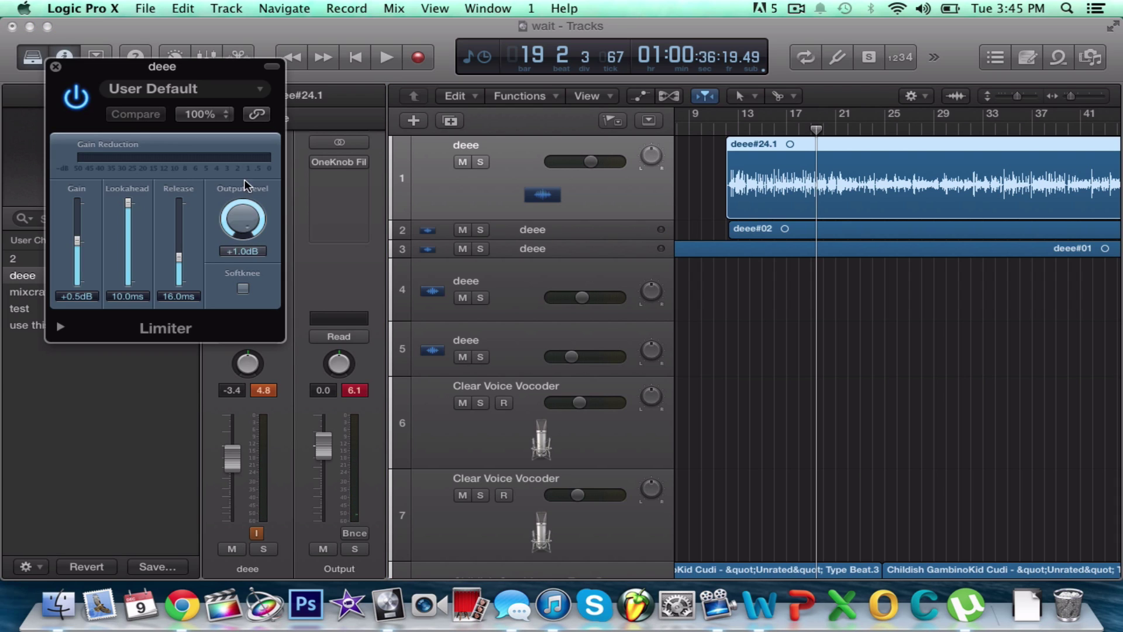
{"action": "left_click", "coordinate": [730, 127]}
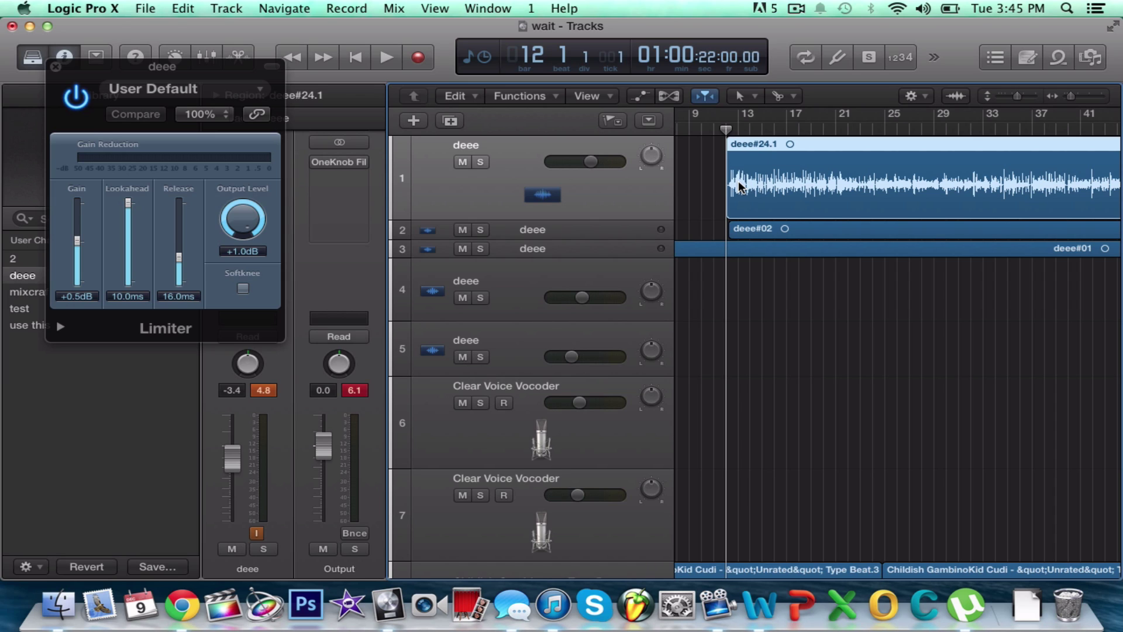
{"action": "key", "text": "space"}
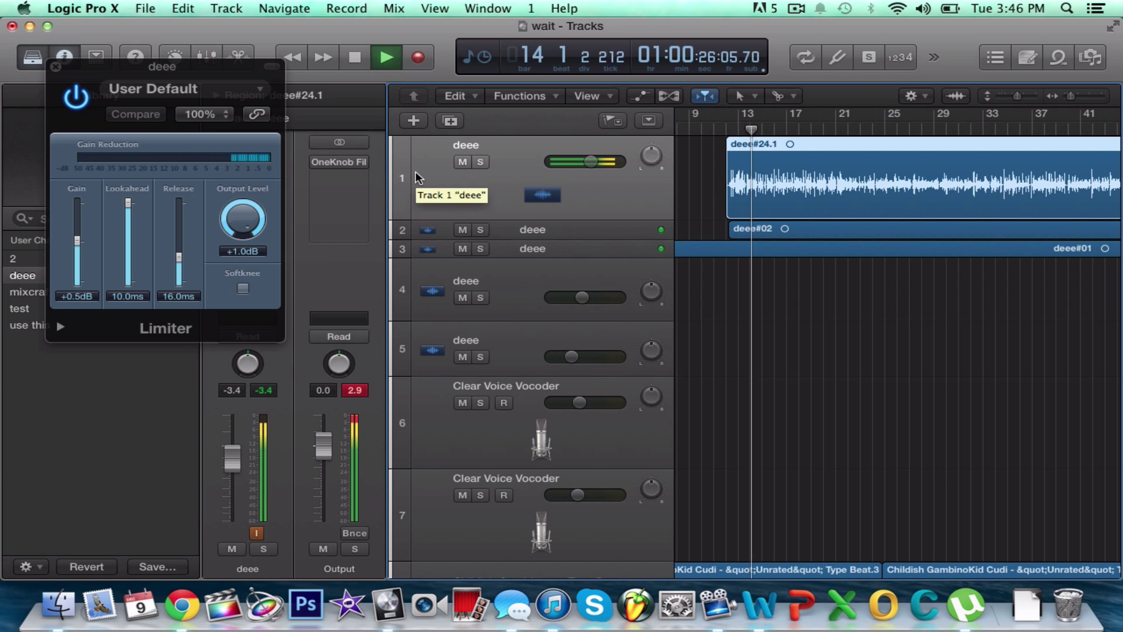
{"action": "key", "text": "space"}
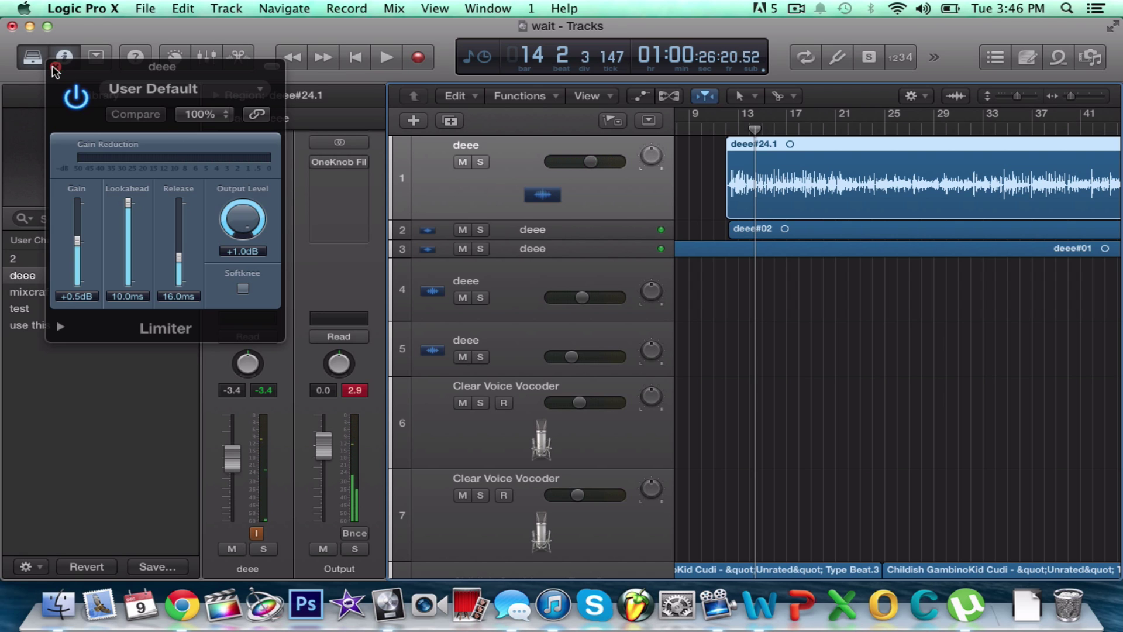
{"action": "left_click", "coordinate": [55, 67]}
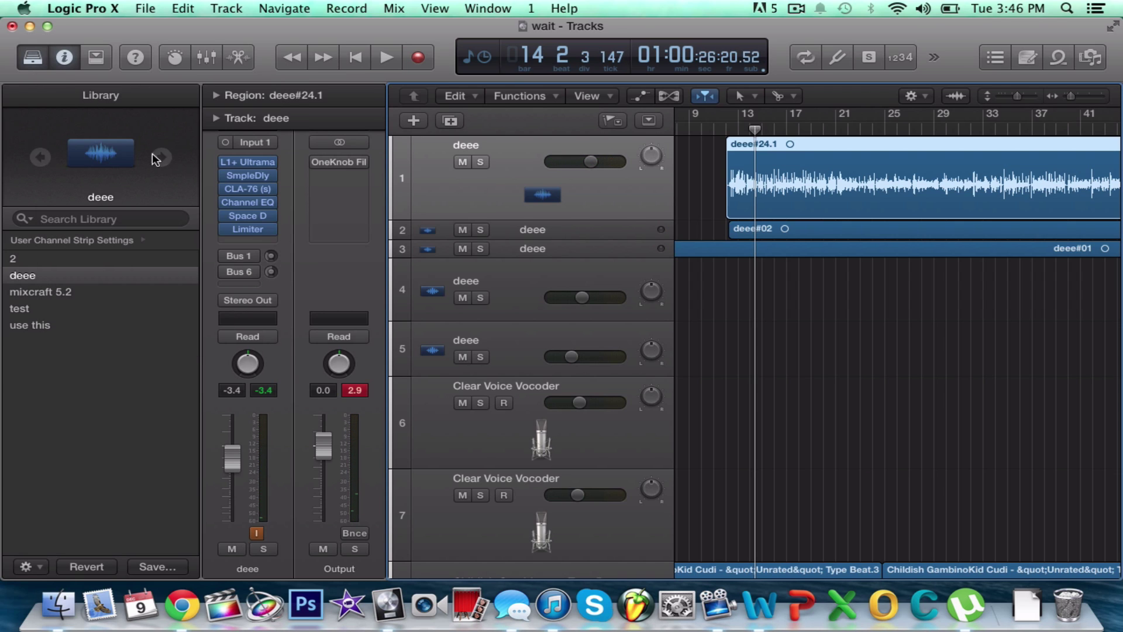
Re-enable the Bus 1 send on the vocal track and show the project full screen in screenset 7.
{"action": "left_click", "coordinate": [227, 256]}
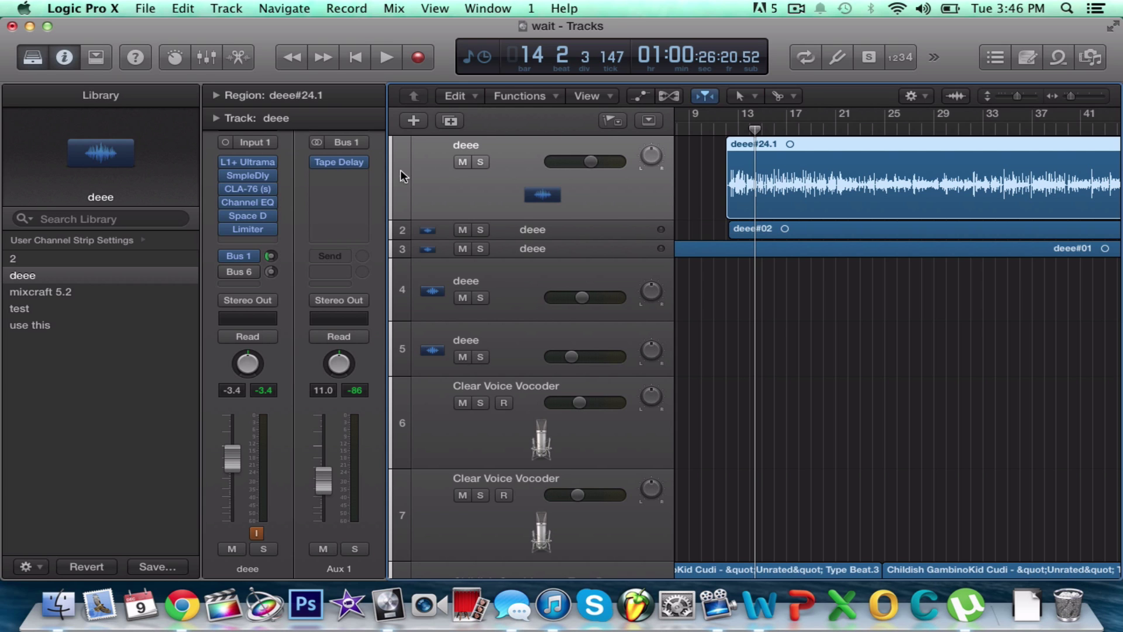
{"action": "key", "text": "7"}
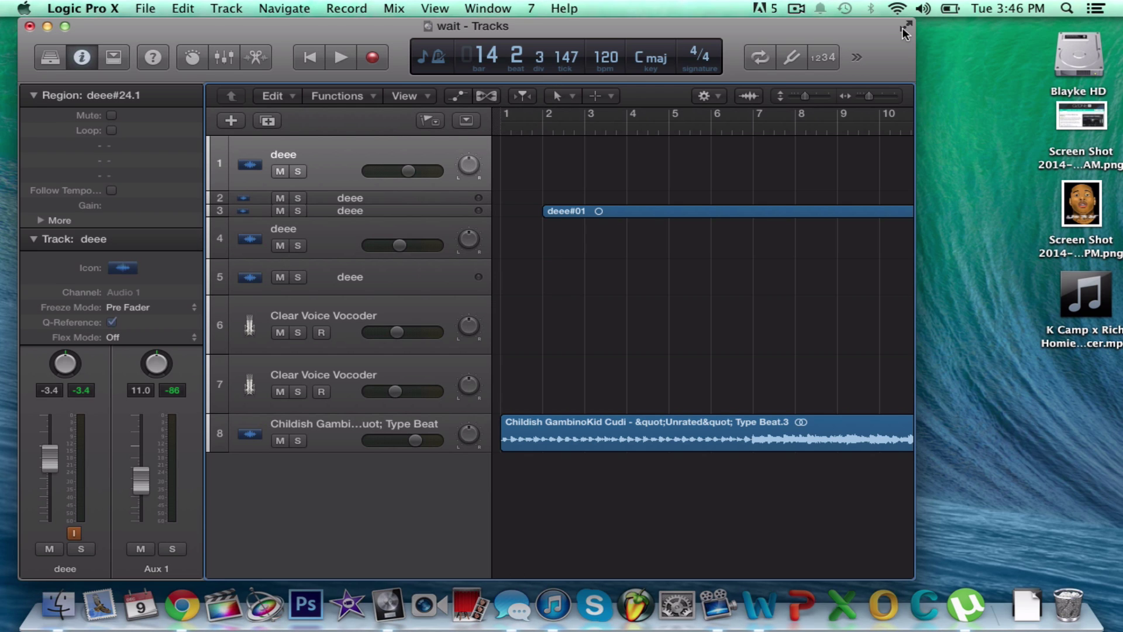
{"action": "left_click", "coordinate": [901, 28]}
{"action": "scroll", "coordinate": [621, 232], "scroll_direction": "right", "scroll_amount": 15}
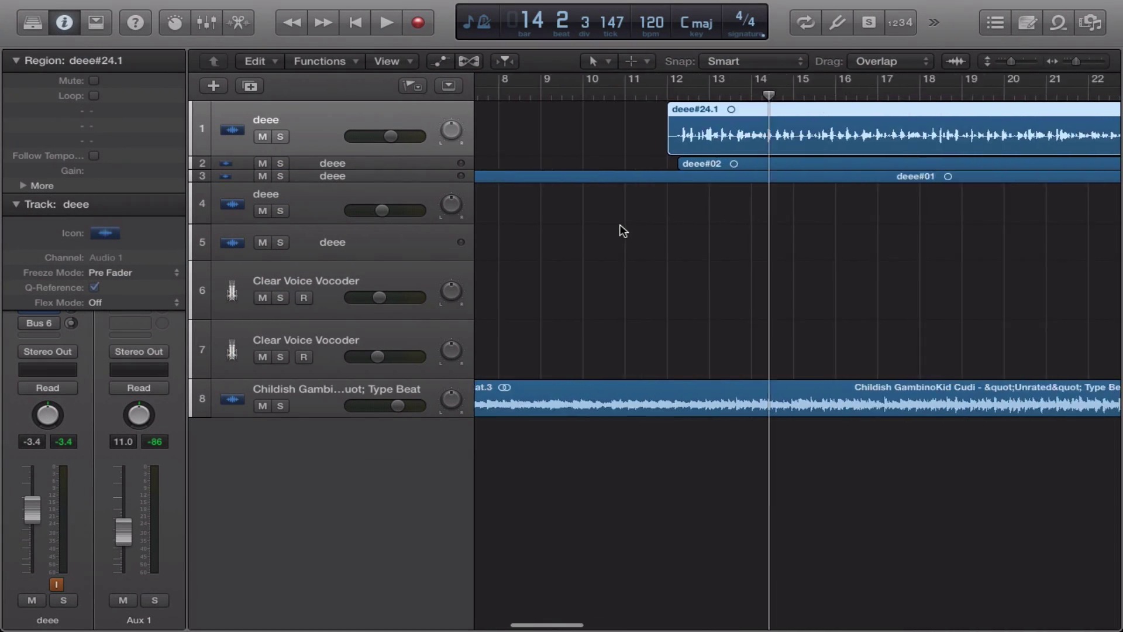
{"action": "scroll", "coordinate": [618, 233], "scroll_direction": "left", "scroll_amount": 7}
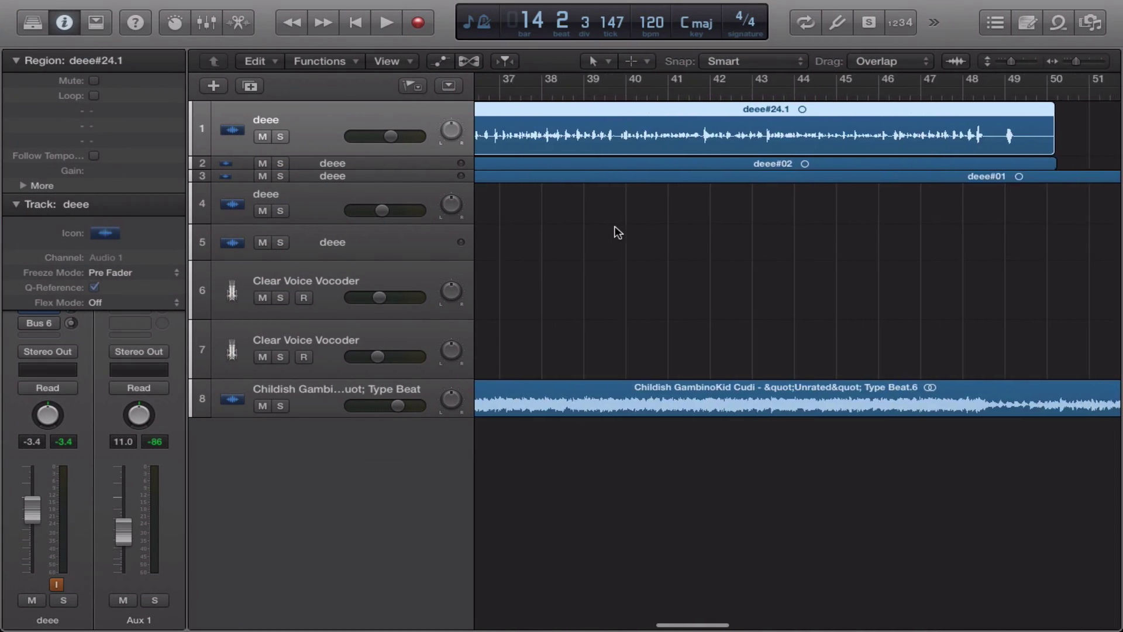
{"action": "scroll", "coordinate": [569, 237], "scroll_direction": "left", "scroll_amount": 11}
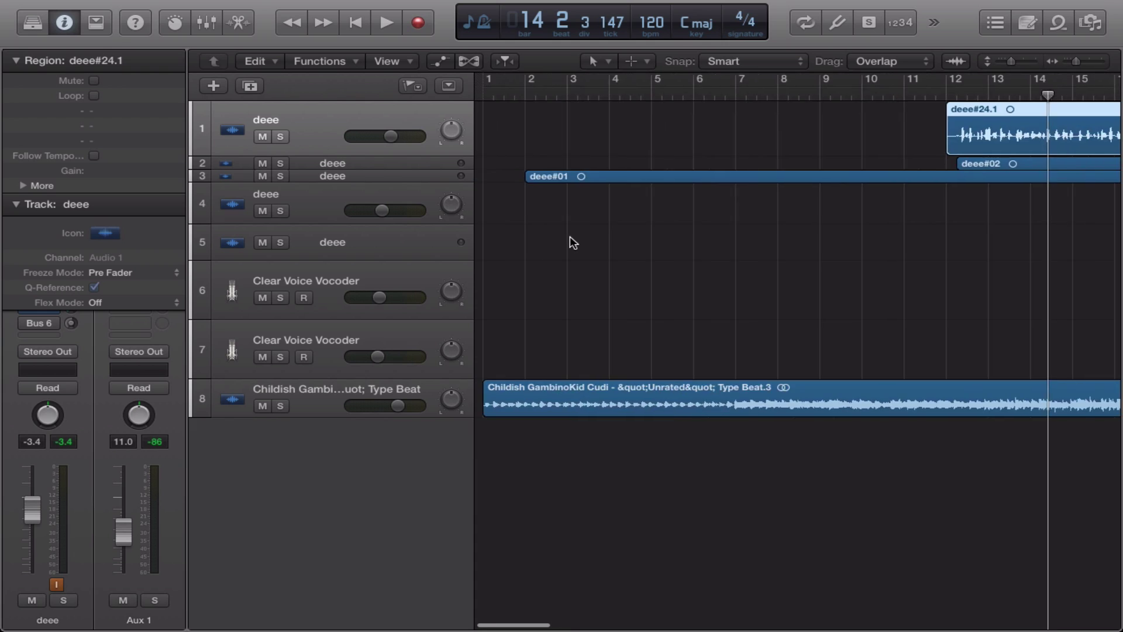
{"action": "scroll", "coordinate": [570, 236], "scroll_direction": "right", "scroll_amount": 6}
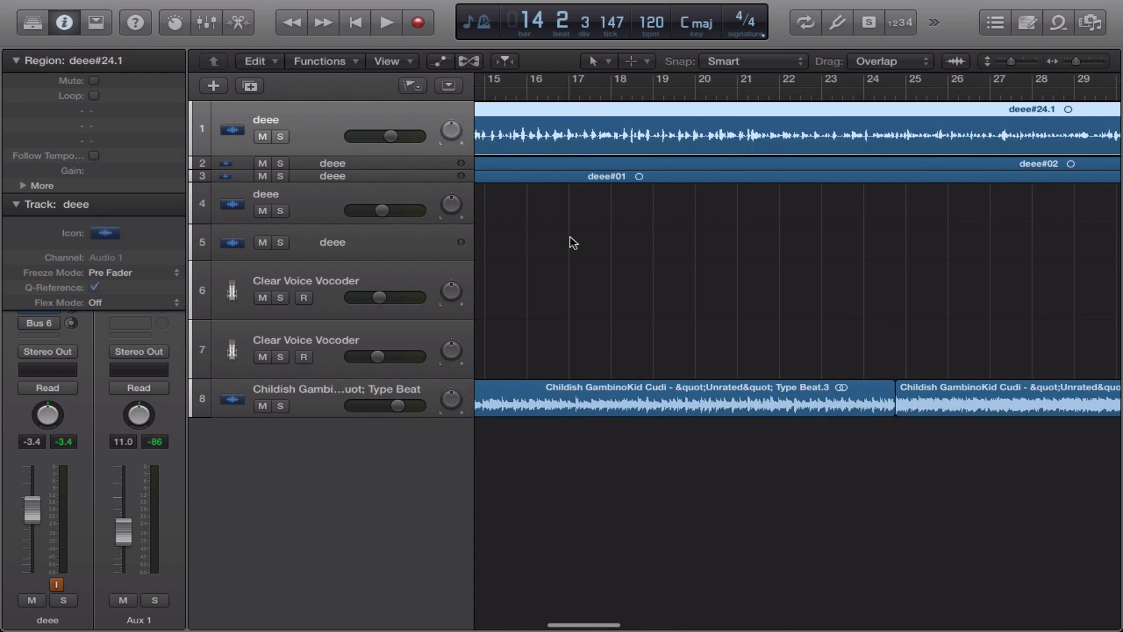
Collapse the Region and Track details in the inspector to reveal the inserts and sends of the channel strips.
{"action": "left_click", "coordinate": [61, 34]}
{"action": "left_click", "coordinate": [60, 34]}
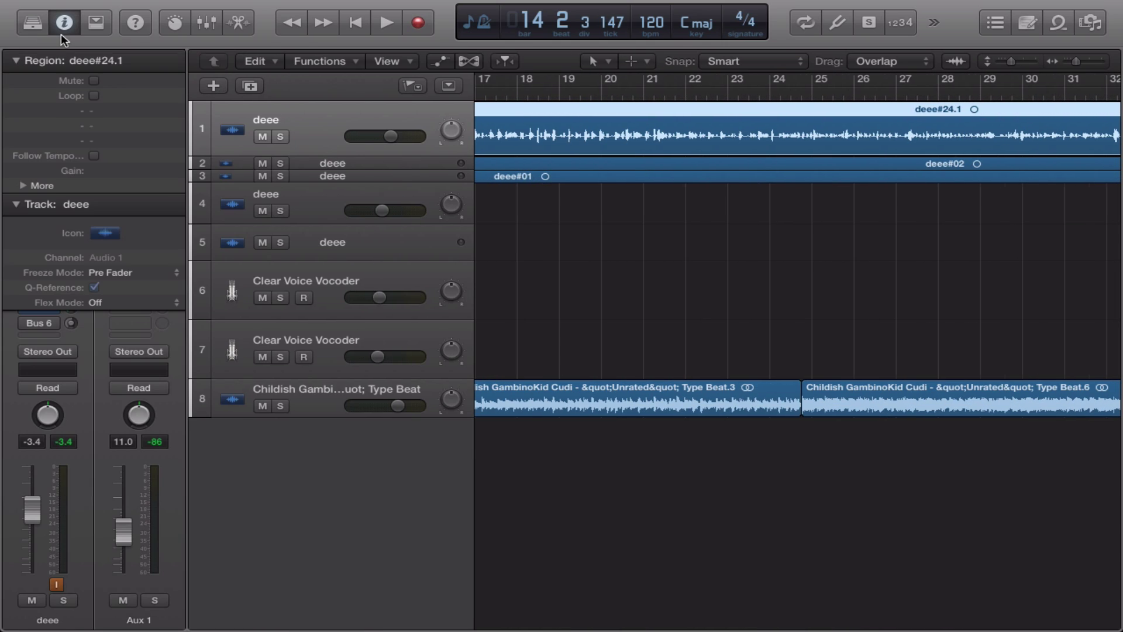
{"action": "left_click", "coordinate": [17, 60]}
{"action": "left_click", "coordinate": [16, 85]}
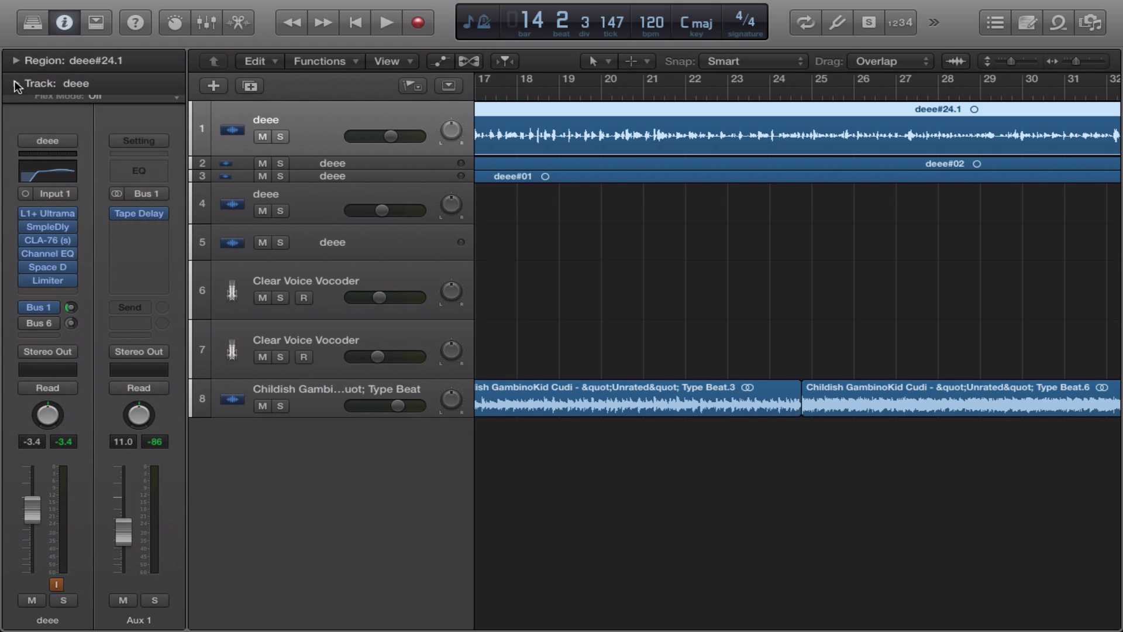
Open the Tape Delay on Aux 1, move its window clear of the vocal track, and play the vocal with the track soloed.
{"action": "left_click", "coordinate": [142, 213]}
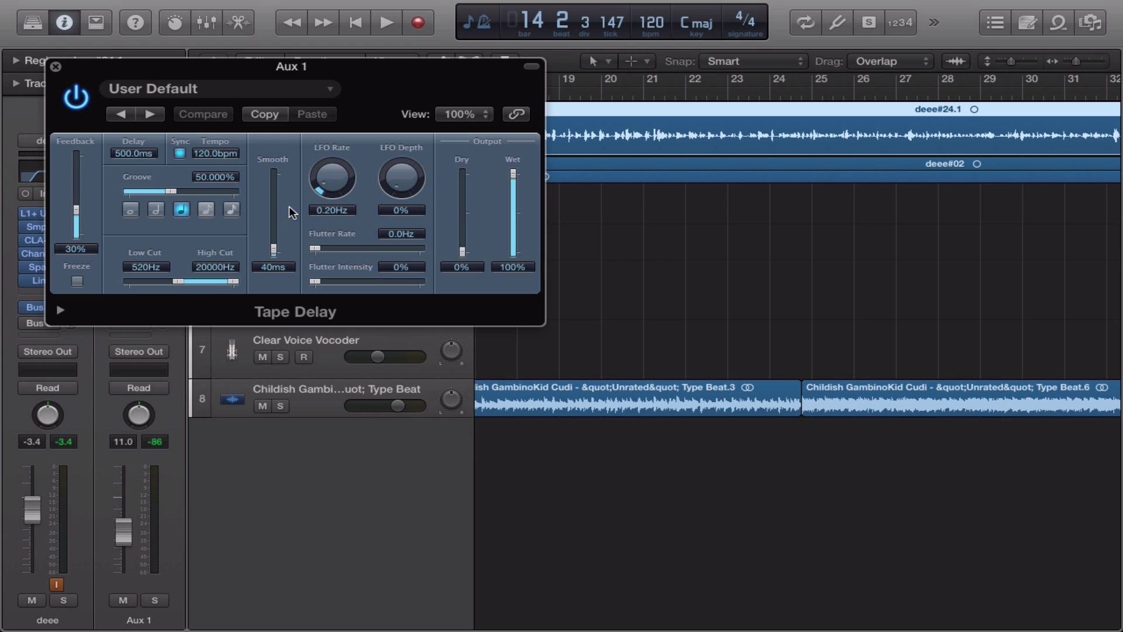
{"action": "key", "text": "space"}
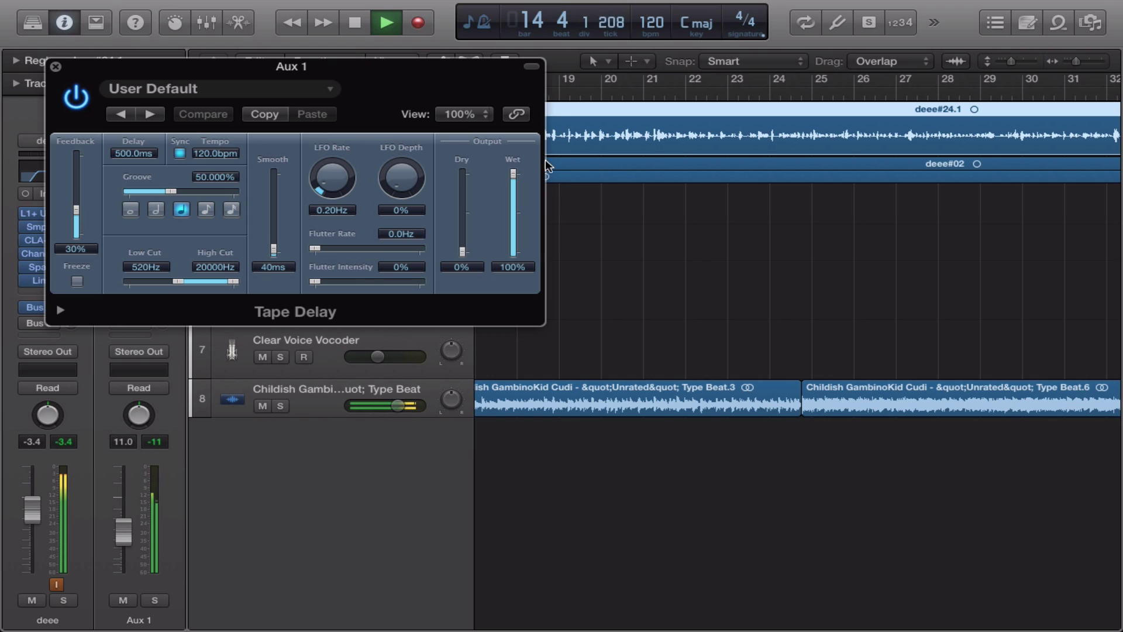
{"action": "left_click_drag", "start_coordinate": [359, 88], "coordinate": [702, 263]}
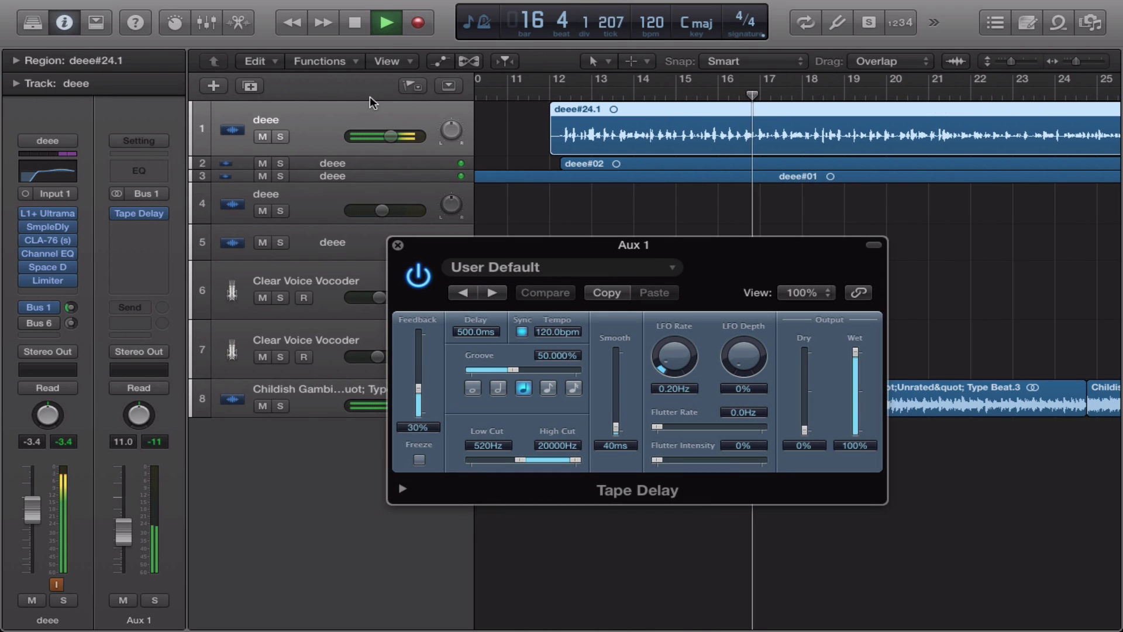
{"action": "left_click", "coordinate": [280, 138]}
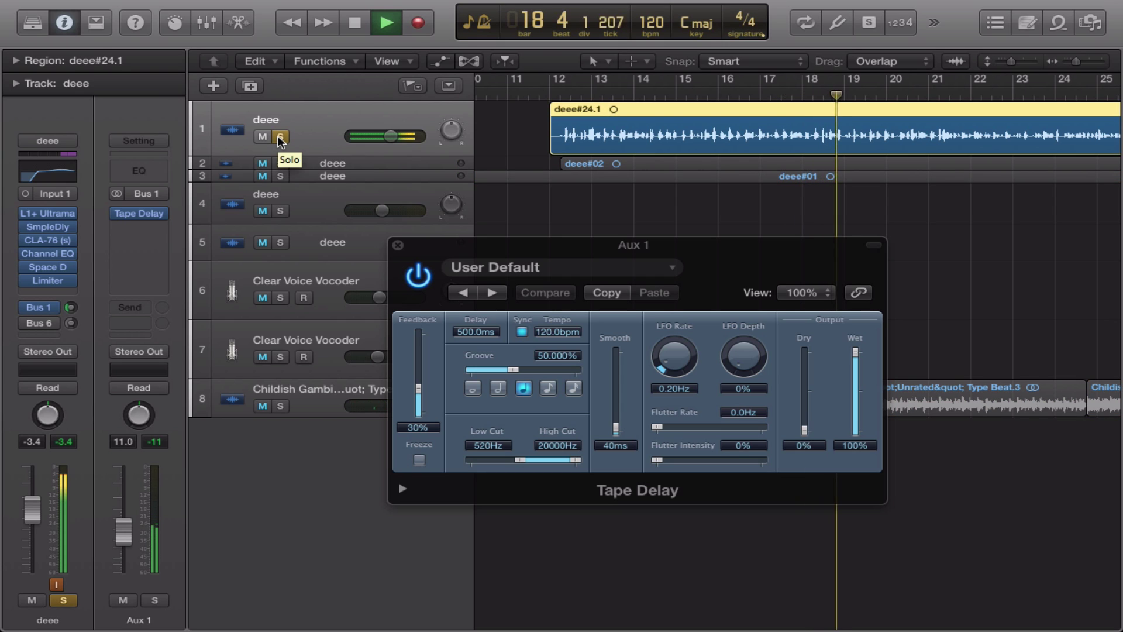
{"action": "key", "text": "space"}
Re-enable the Bus 6 send on the vocal track, audition the soloed vocal from bar 12, and open the Sample Delay on Aux 6.
{"action": "mouse_move", "coordinate": [54, 308]}
{"action": "left_click_drag", "start_coordinate": [43, 323], "coordinate": [29, 325]}
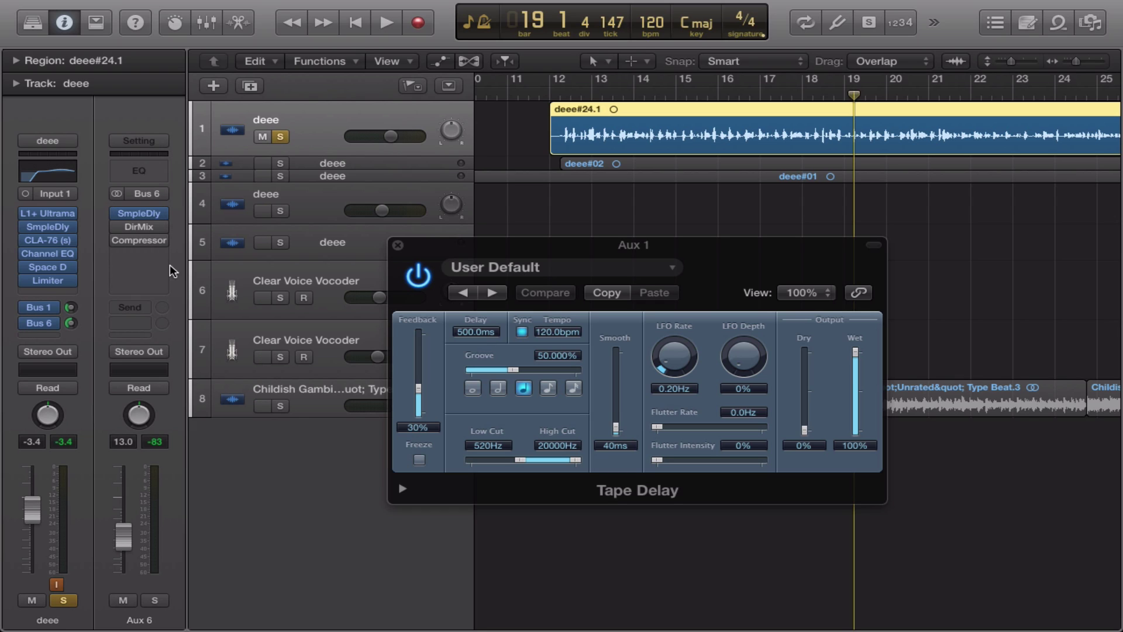
{"action": "left_click", "coordinate": [564, 96]}
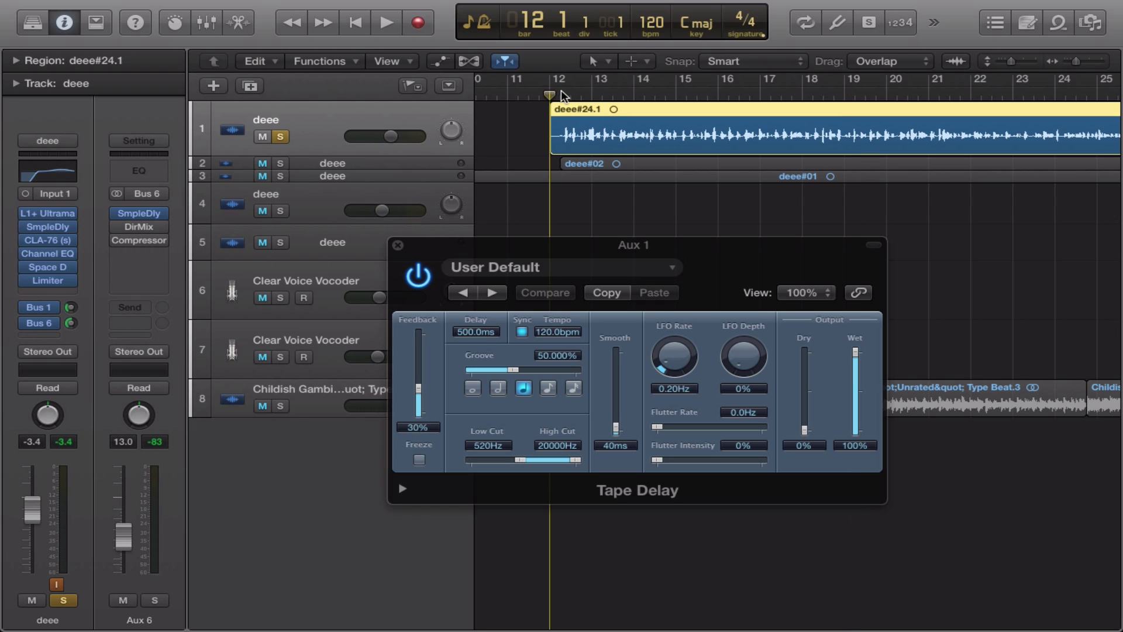
{"action": "left_click", "coordinate": [400, 245]}
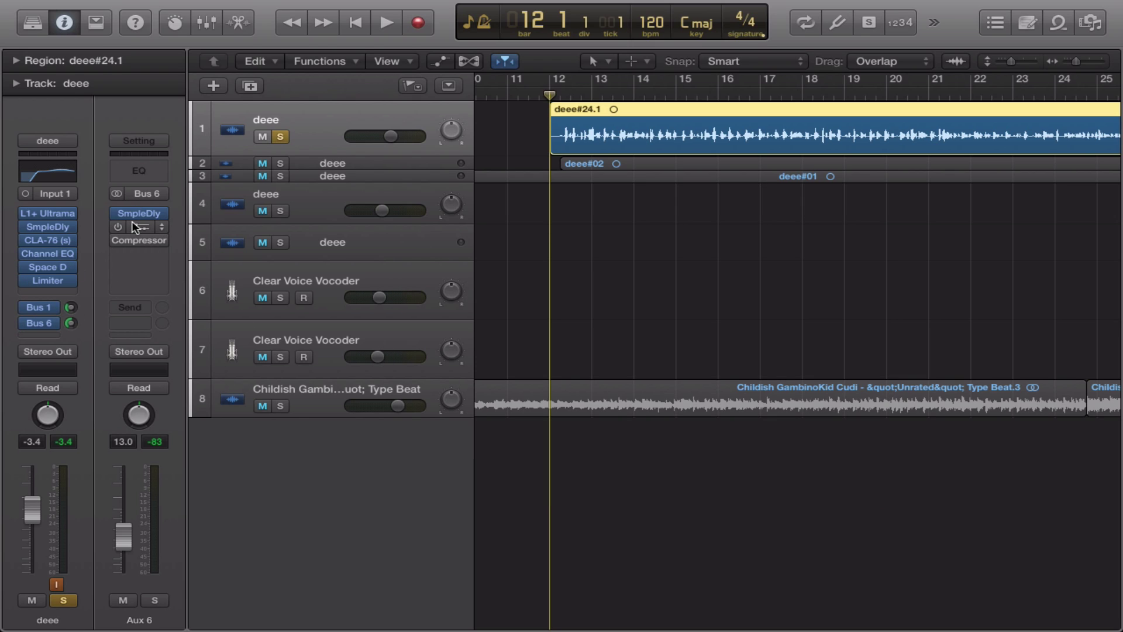
{"action": "key", "text": "space"}
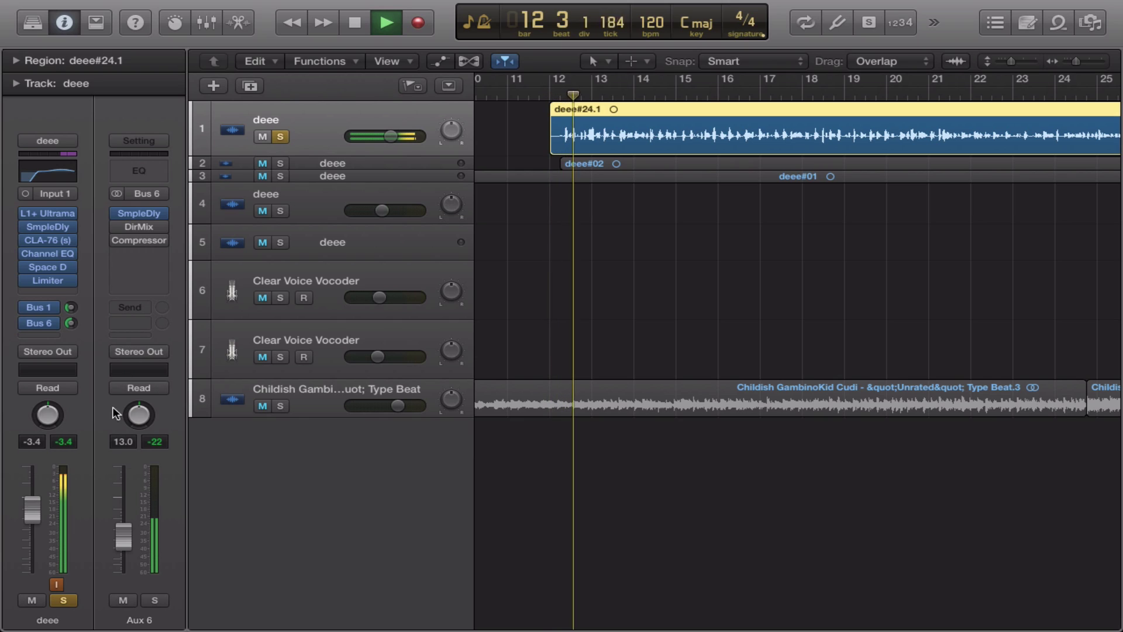
{"action": "left_click", "coordinate": [143, 215]}
{"action": "key", "text": "space"}
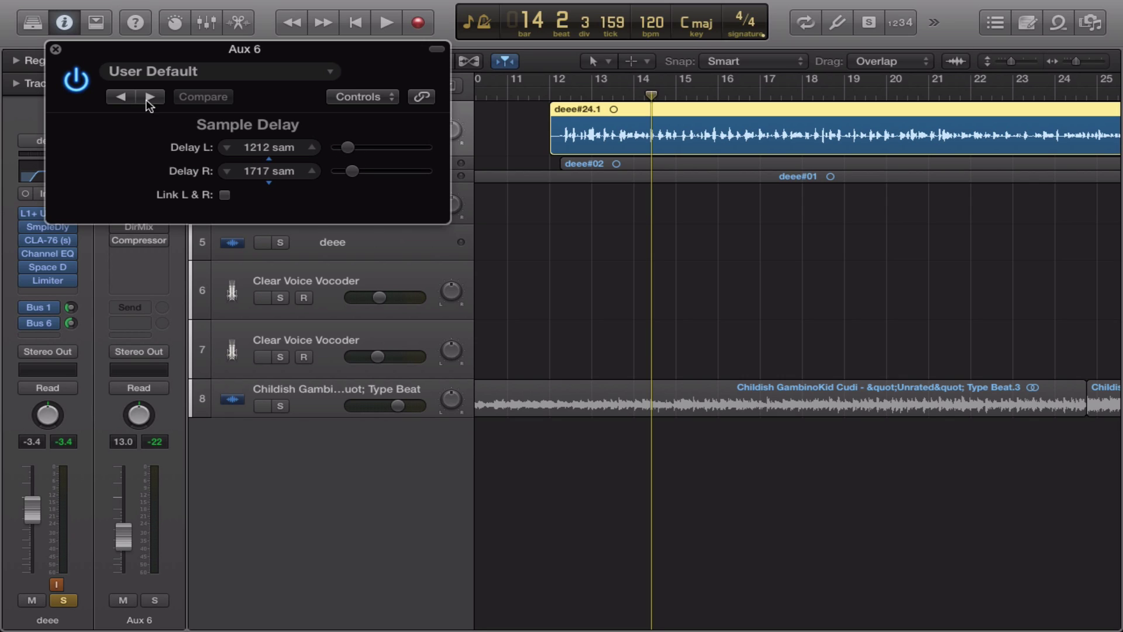
Raise the Aux 6 fader to +4.7 dB, play the soloed vocal to audition the Sample Delay, and lower the fader to -16.0 dB.
{"action": "left_click_drag", "start_coordinate": [119, 543], "coordinate": [123, 477]}
{"action": "key", "text": "space"}
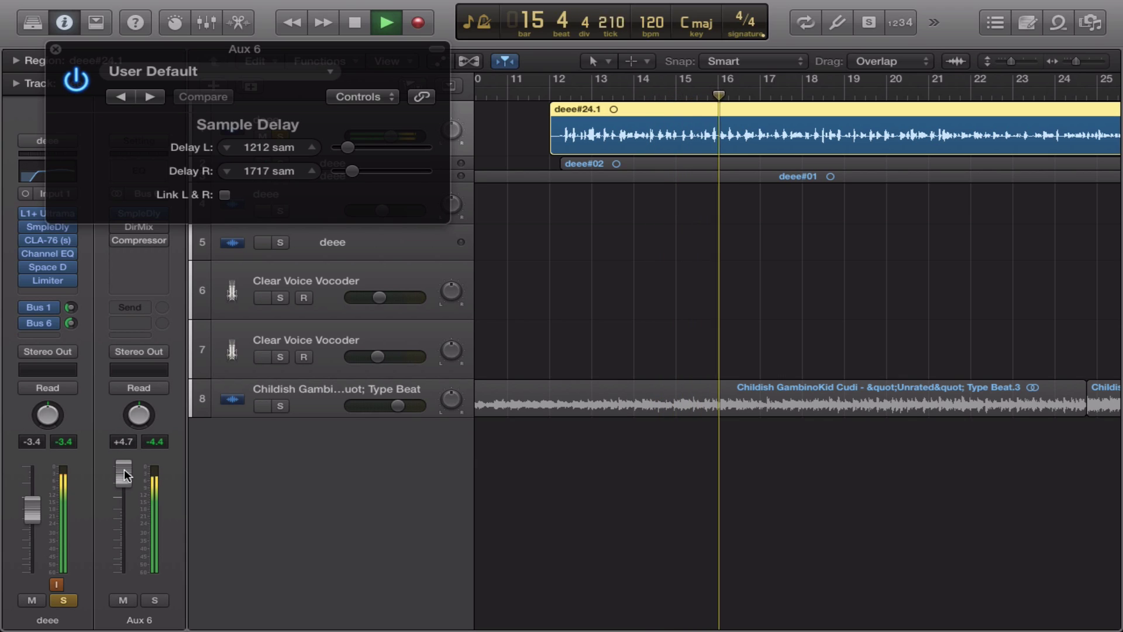
{"action": "left_click_drag", "start_coordinate": [124, 470], "coordinate": [124, 542]}
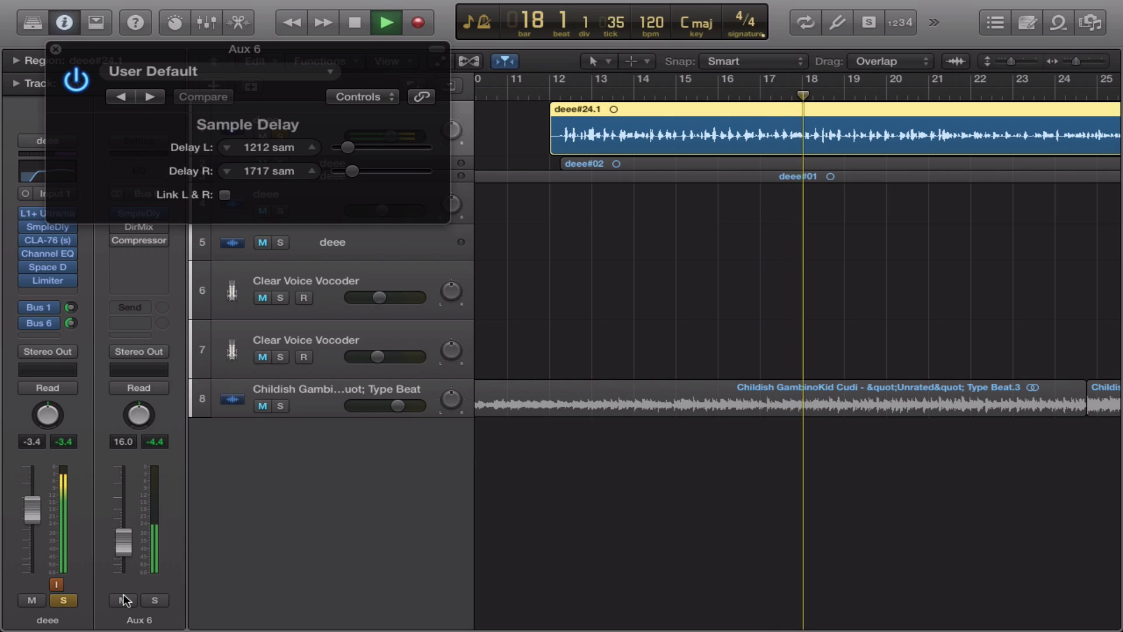
Close the Sample Delay window and turn off the vocal track's solo to audition it within the full mix.
{"action": "left_click", "coordinate": [55, 50]}
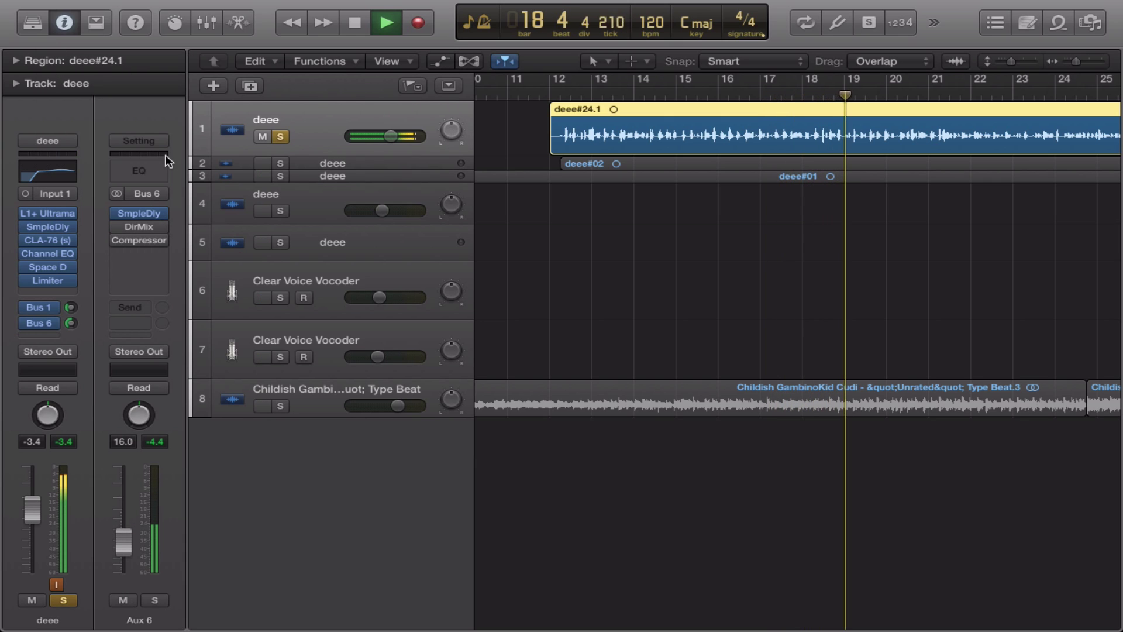
{"action": "left_click", "coordinate": [282, 137]}
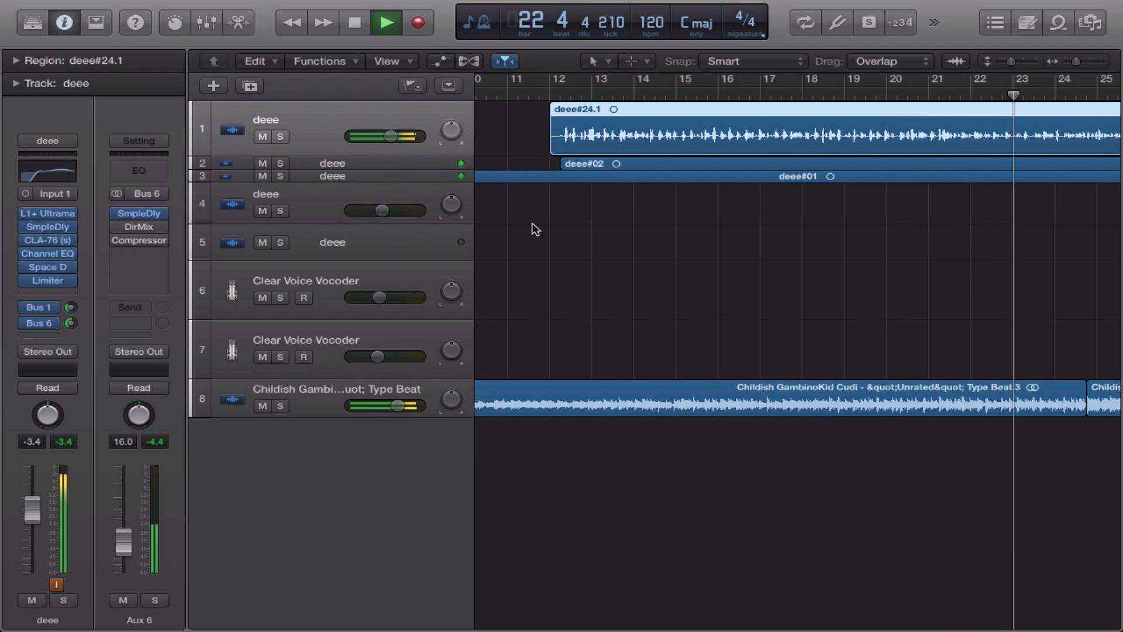
{"action": "key", "text": "space"}
Select the beat track 8 and show the track automation across the whole arrangement.
{"action": "scroll", "coordinate": [536, 229], "scroll_direction": "right", "scroll_amount": 2}
{"action": "scroll", "coordinate": [535, 228], "scroll_direction": "right", "scroll_amount": 2}
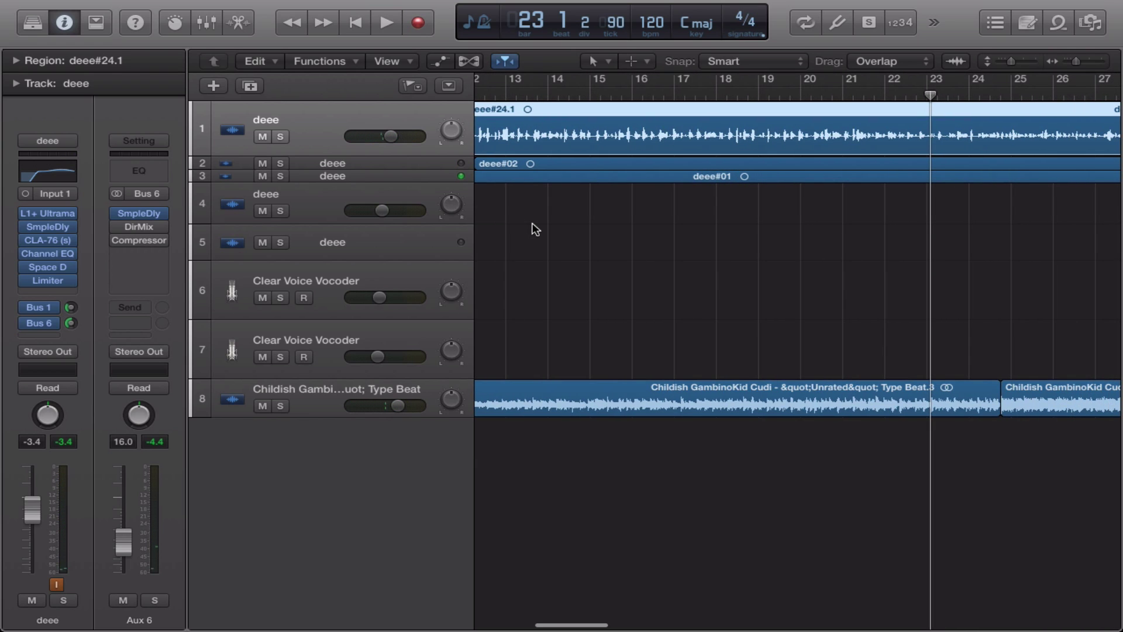
{"action": "scroll", "coordinate": [618, 291], "scroll_direction": "down", "scroll_amount": 5}
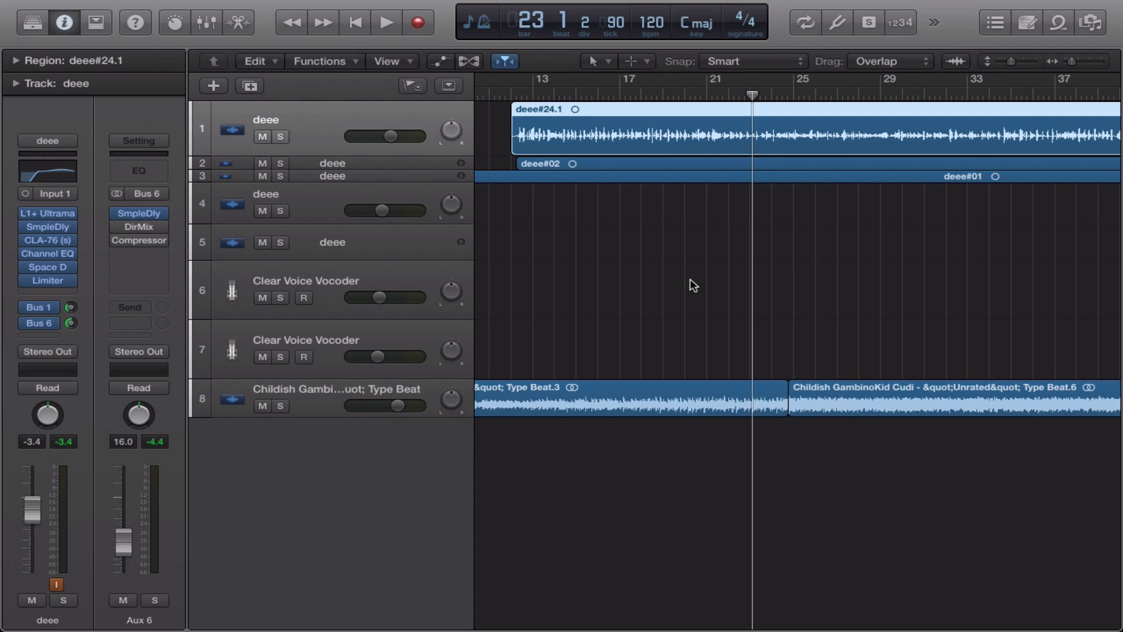
{"action": "scroll", "coordinate": [692, 284], "scroll_direction": "down", "scroll_amount": 6}
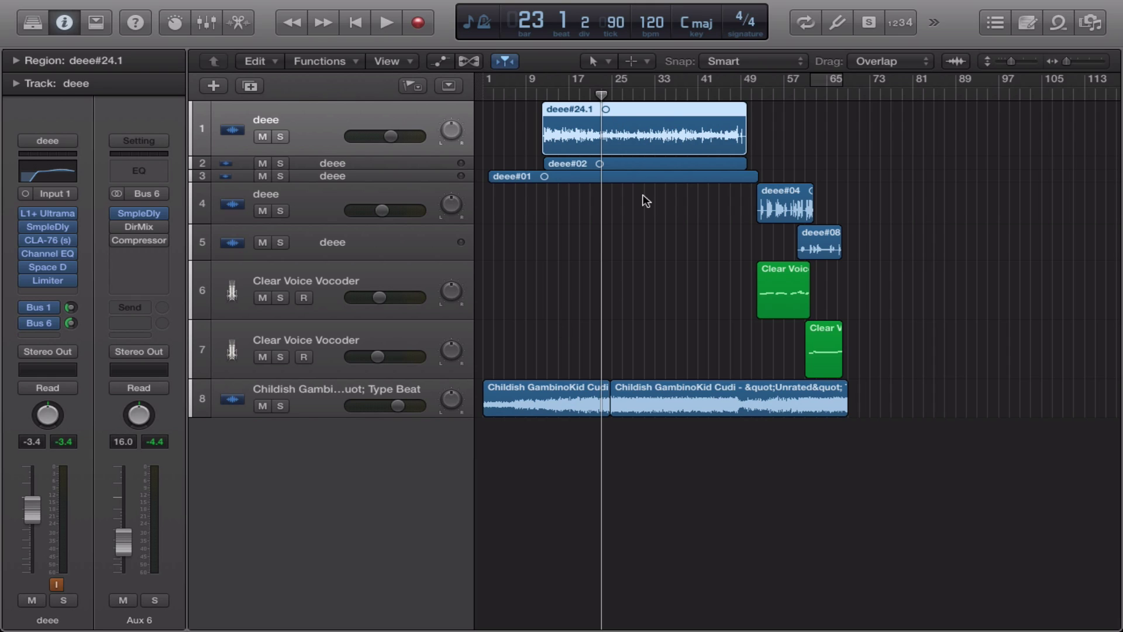
{"action": "left_click", "coordinate": [326, 392]}
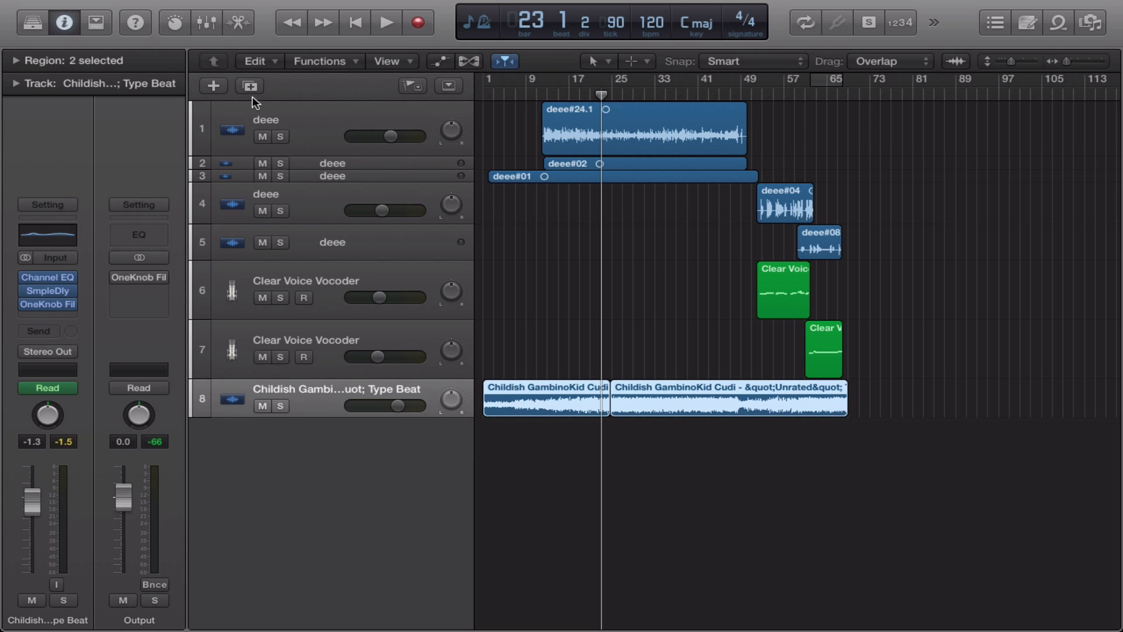
{"action": "left_click", "coordinate": [440, 61]}
{"action": "scroll", "coordinate": [542, 373], "scroll_direction": "down", "scroll_amount": 1}
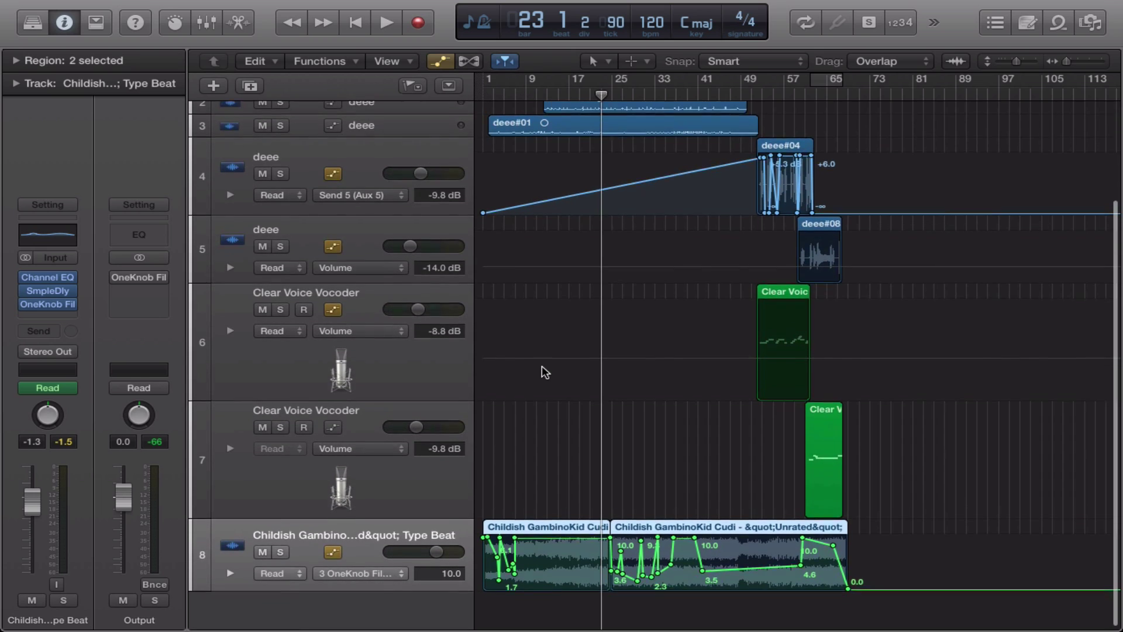
{"action": "scroll", "coordinate": [542, 373], "scroll_direction": "up", "scroll_amount": 3}
{"action": "scroll", "coordinate": [542, 372], "scroll_direction": "down", "scroll_amount": 3}
{"action": "scroll", "coordinate": [541, 367], "scroll_direction": "down", "scroll_amount": 1}
{"action": "scroll", "coordinate": [541, 367], "scroll_direction": "up", "scroll_amount": 1}
Look at the automation parameters available on the beat track and open its OneKnob Filter plug-in.
{"action": "left_click", "coordinate": [485, 86]}
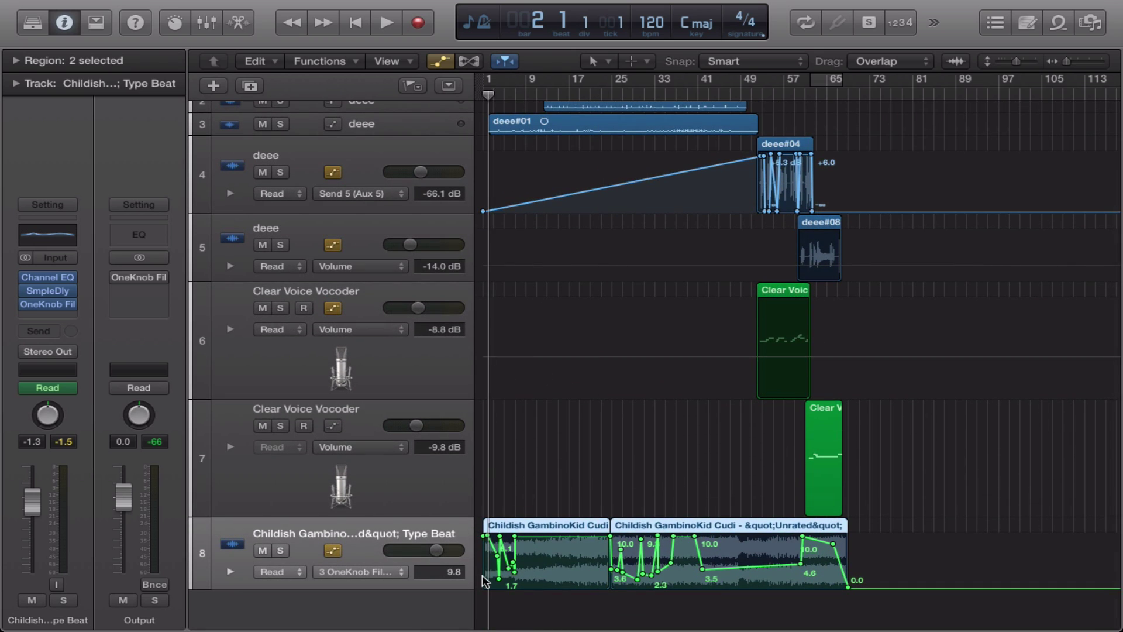
{"action": "left_click", "coordinate": [369, 575]}
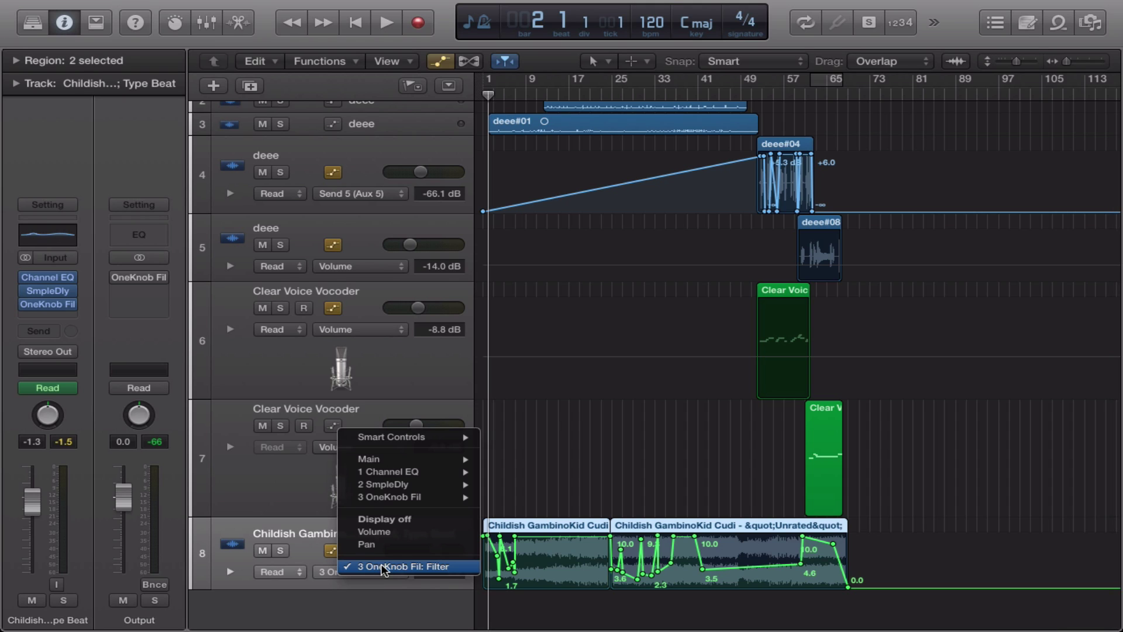
{"action": "left_click", "coordinate": [319, 564]}
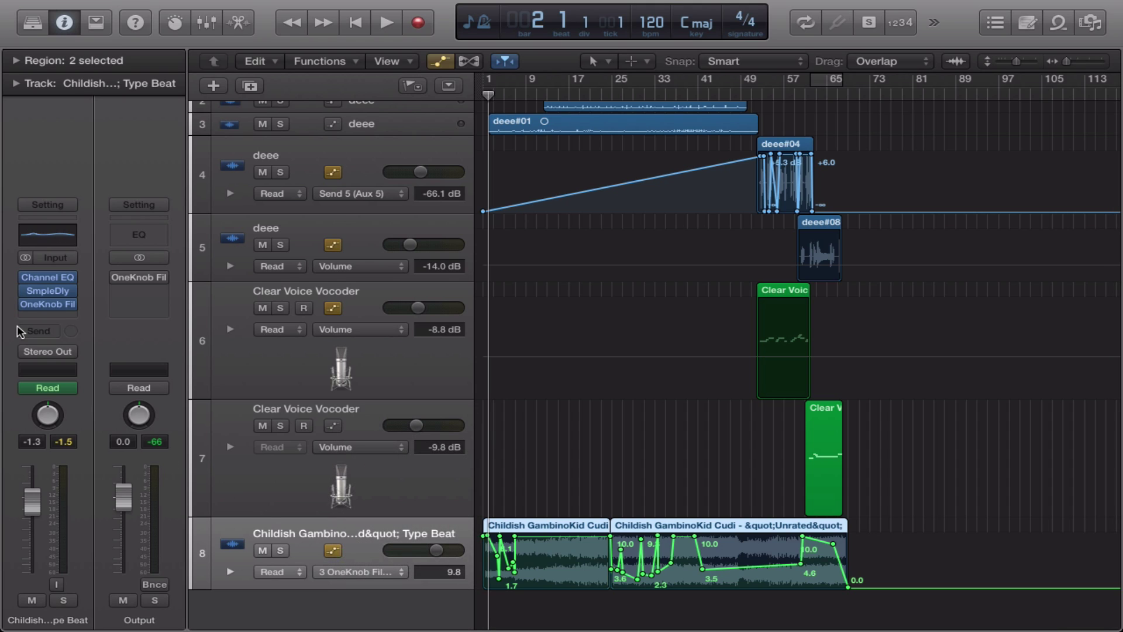
{"action": "left_click", "coordinate": [44, 305]}
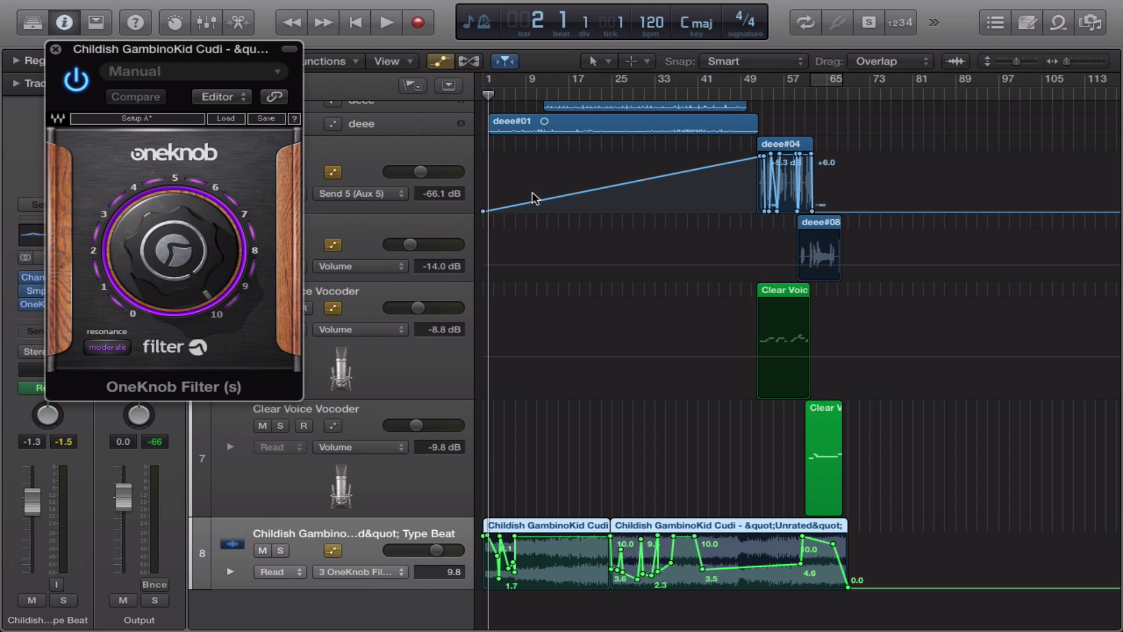
Play the mix from bar 22 to follow the beat's automated OneKnob Filter, close the plug-in window, and stop playback.
{"action": "left_click", "coordinate": [601, 93]}
{"action": "left_click", "coordinate": [596, 95]}
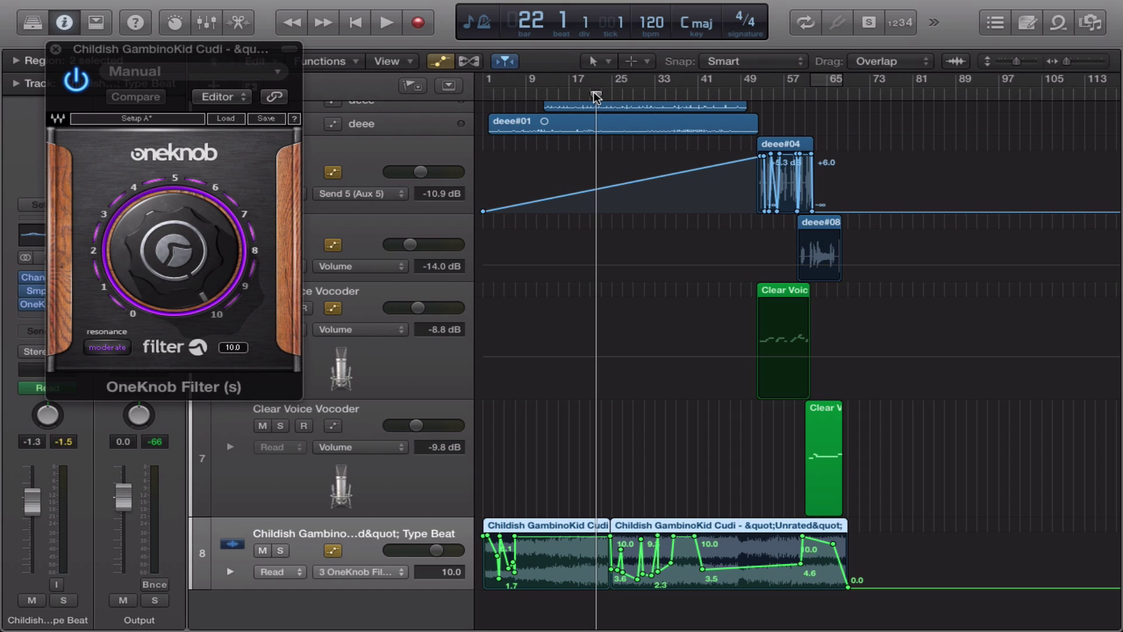
{"action": "key", "text": "space"}
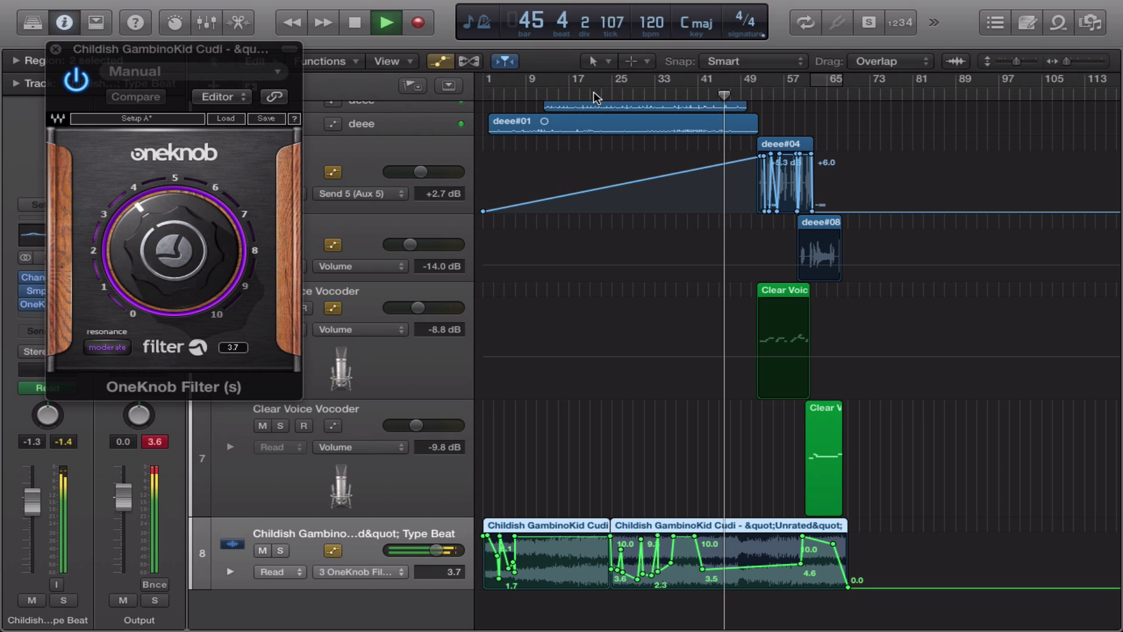
{"action": "left_click", "coordinate": [55, 49]}
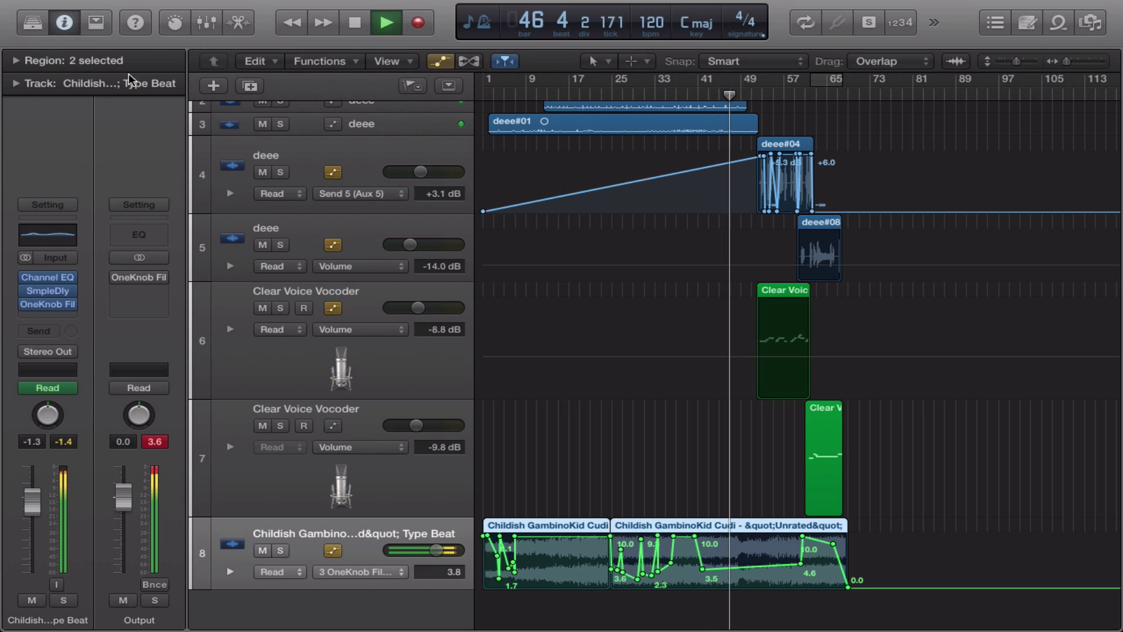
{"action": "scroll", "coordinate": [606, 275], "scroll_direction": "right", "scroll_amount": 3}
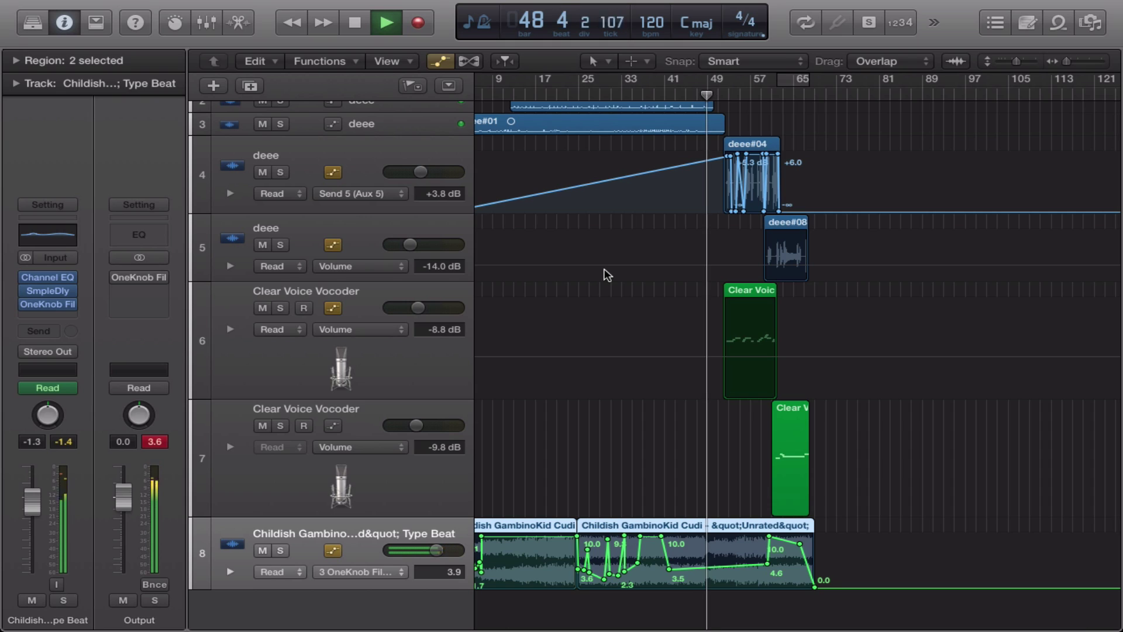
{"action": "key", "text": "space"}
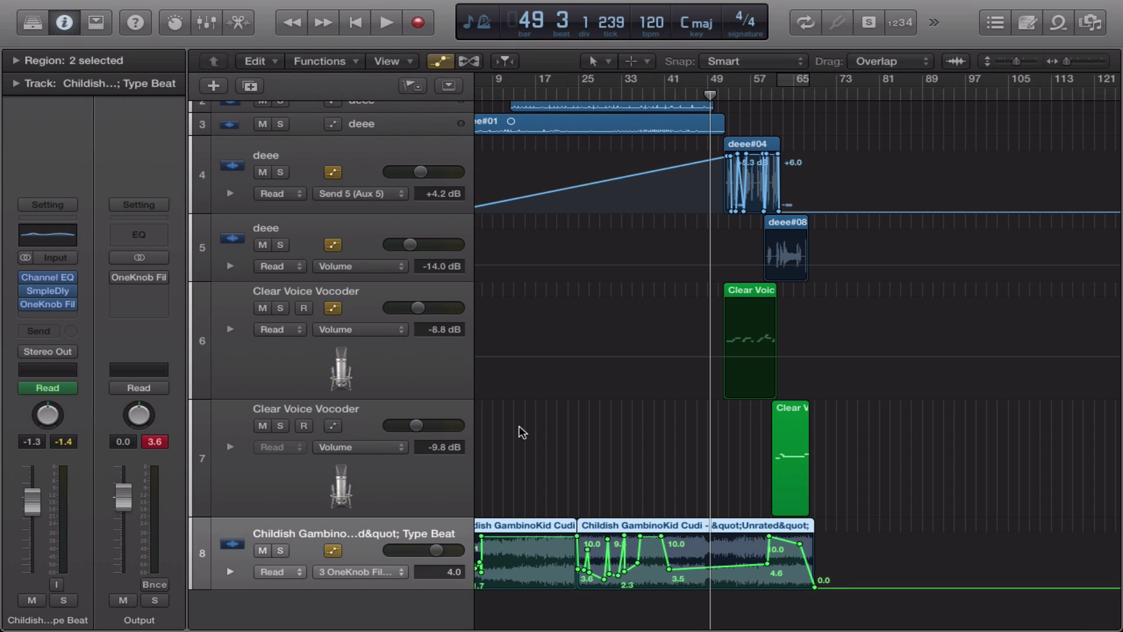
{"action": "scroll", "coordinate": [521, 431], "scroll_direction": "left", "scroll_amount": 2}
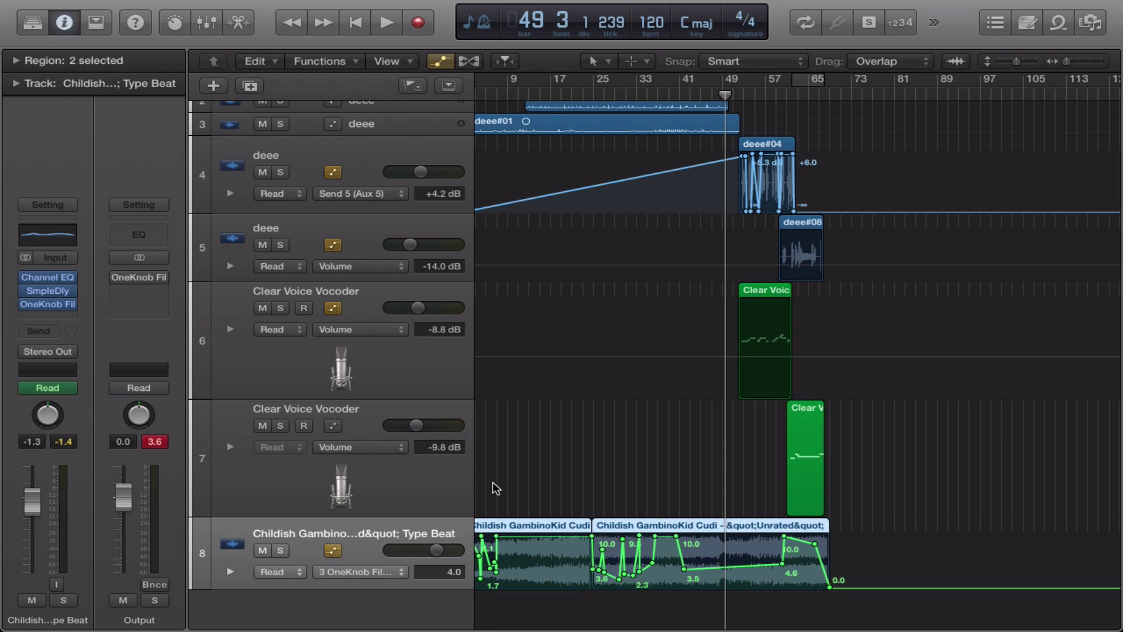
{"action": "scroll", "coordinate": [496, 488], "scroll_direction": "left", "scroll_amount": 2}
{"action": "scroll", "coordinate": [552, 488], "scroll_direction": "left", "scroll_amount": 1}
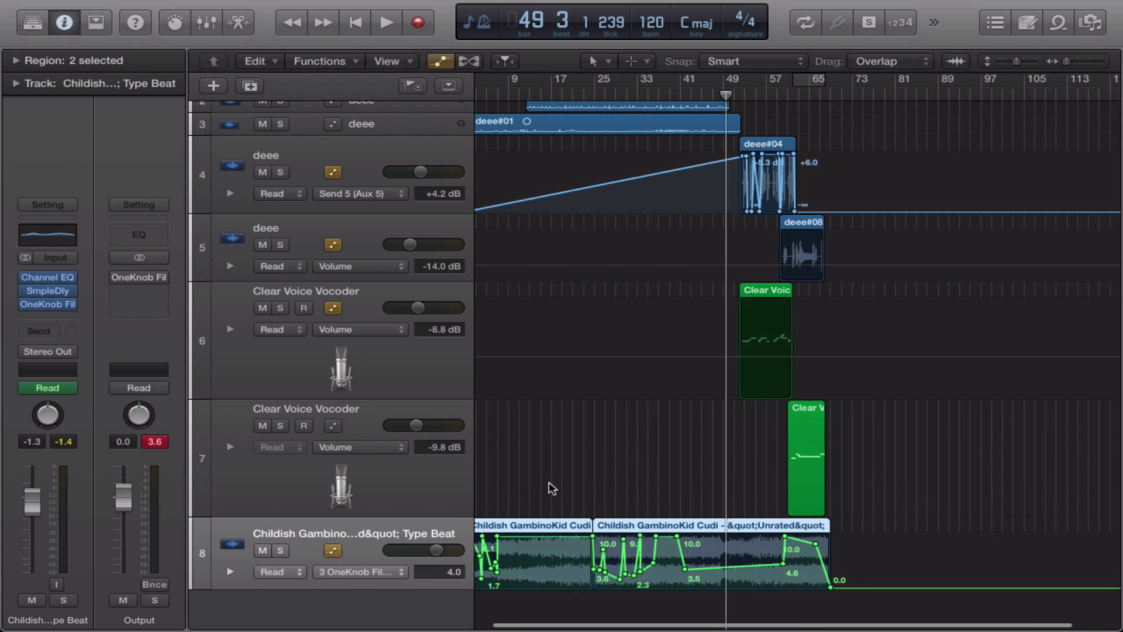
{"action": "scroll", "coordinate": [694, 409], "scroll_direction": "up", "scroll_amount": 3}
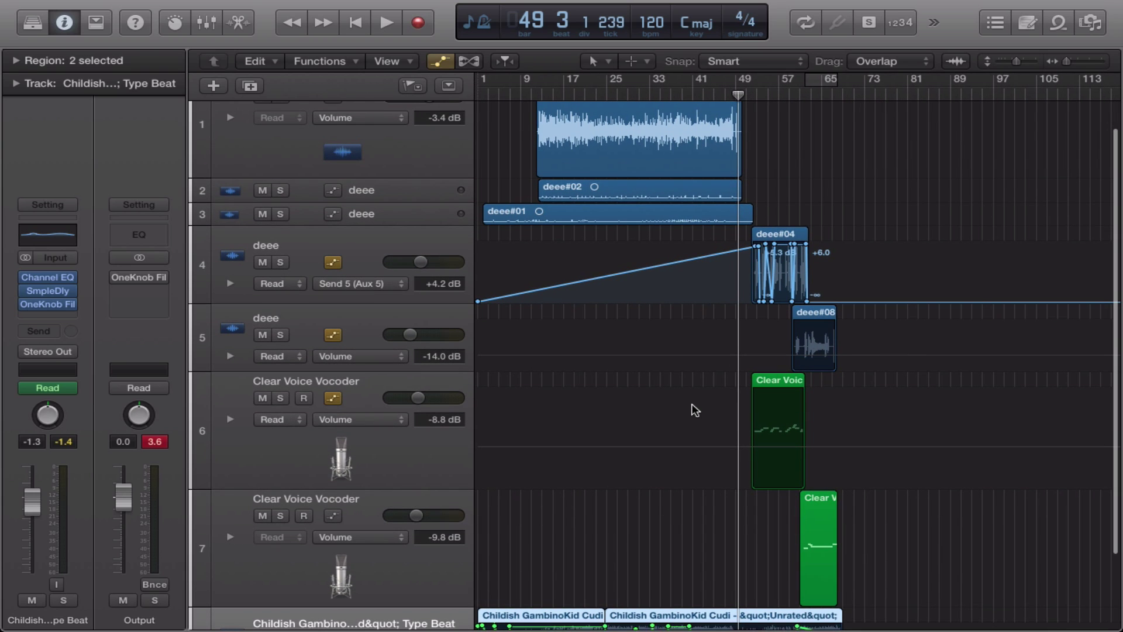
{"action": "scroll", "coordinate": [695, 410], "scroll_direction": "left", "scroll_amount": 2}
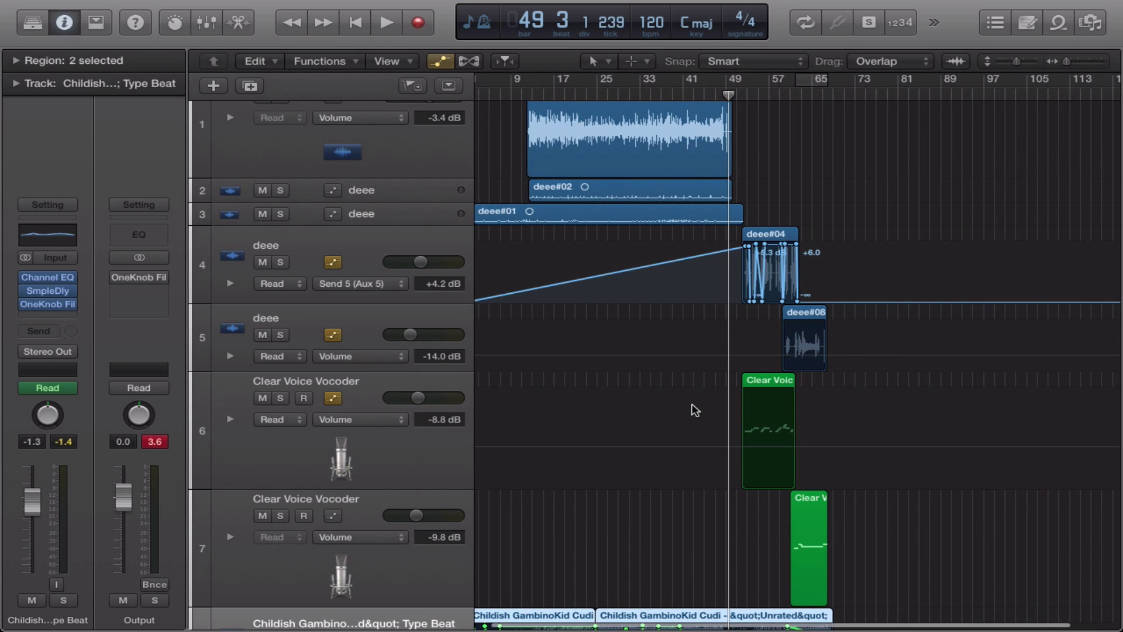
{"action": "scroll", "coordinate": [695, 409], "scroll_direction": "down", "scroll_amount": 4}
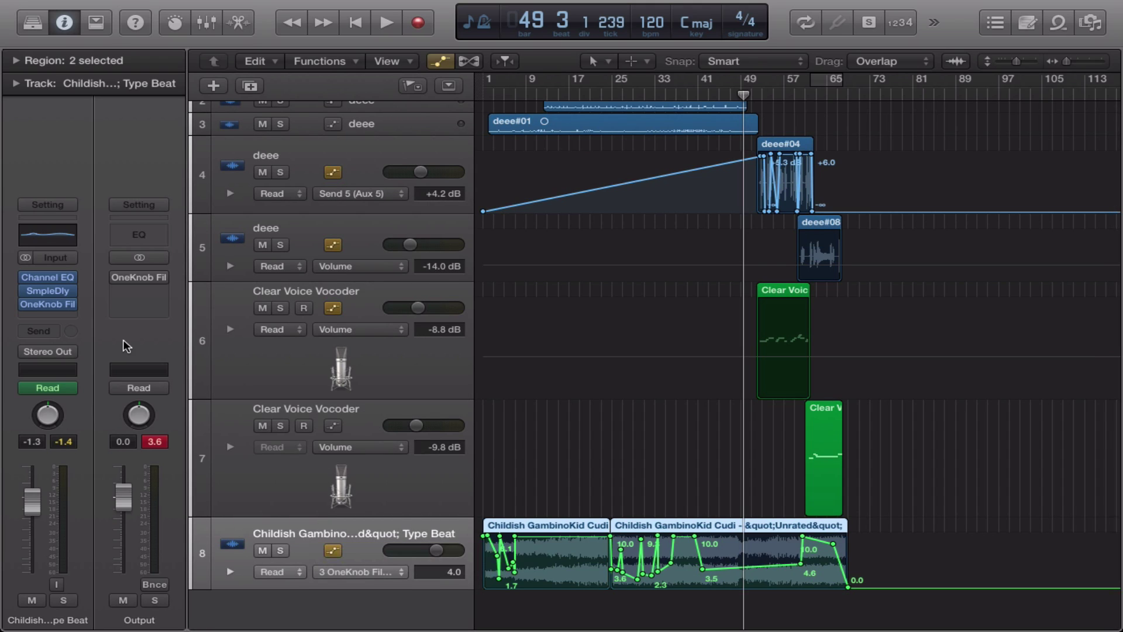
Inspect the settings of the beat track's Sample Delay and Channel EQ, closing each plug-in window after viewing.
{"action": "mouse_move", "coordinate": [47, 304]}
{"action": "left_click", "coordinate": [49, 292]}
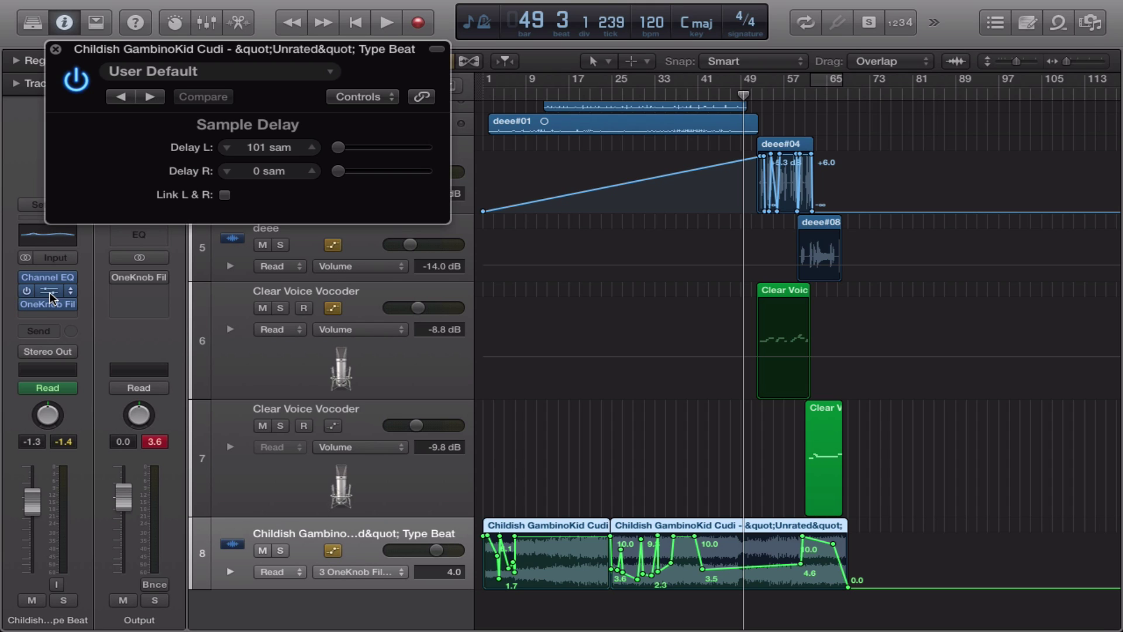
{"action": "left_click", "coordinate": [56, 49]}
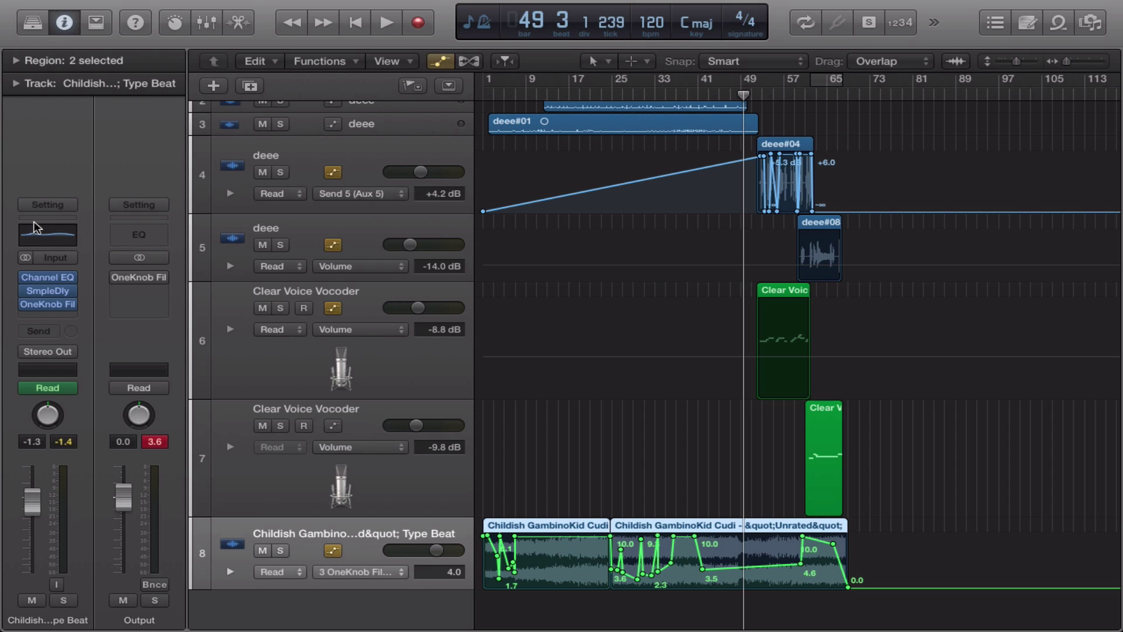
{"action": "left_click", "coordinate": [39, 235]}
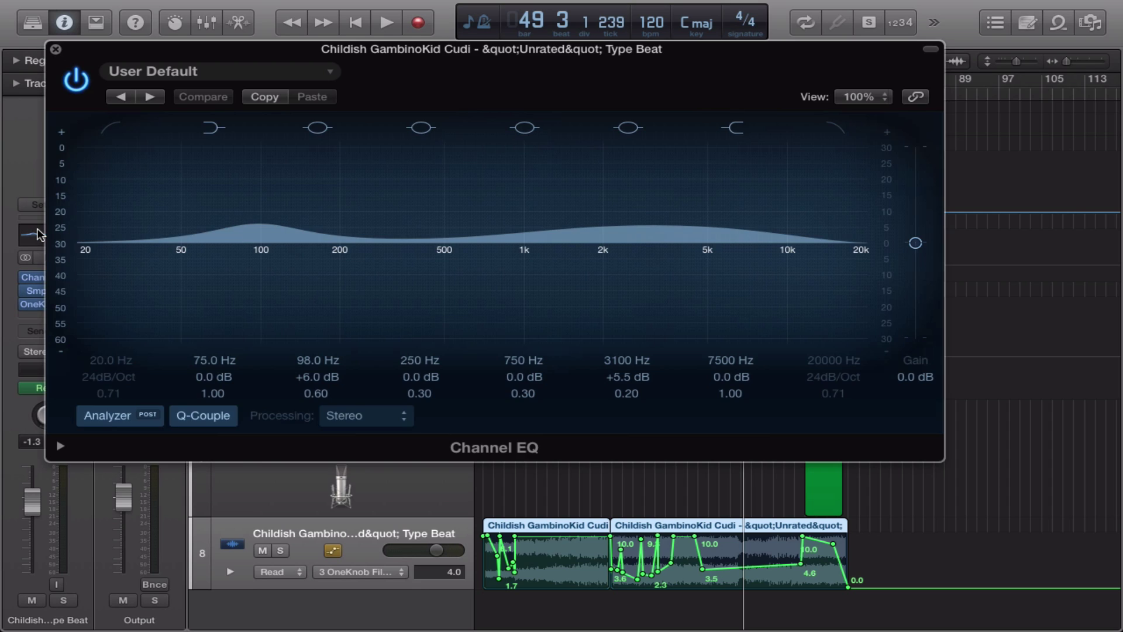
{"action": "left_click", "coordinate": [56, 49]}
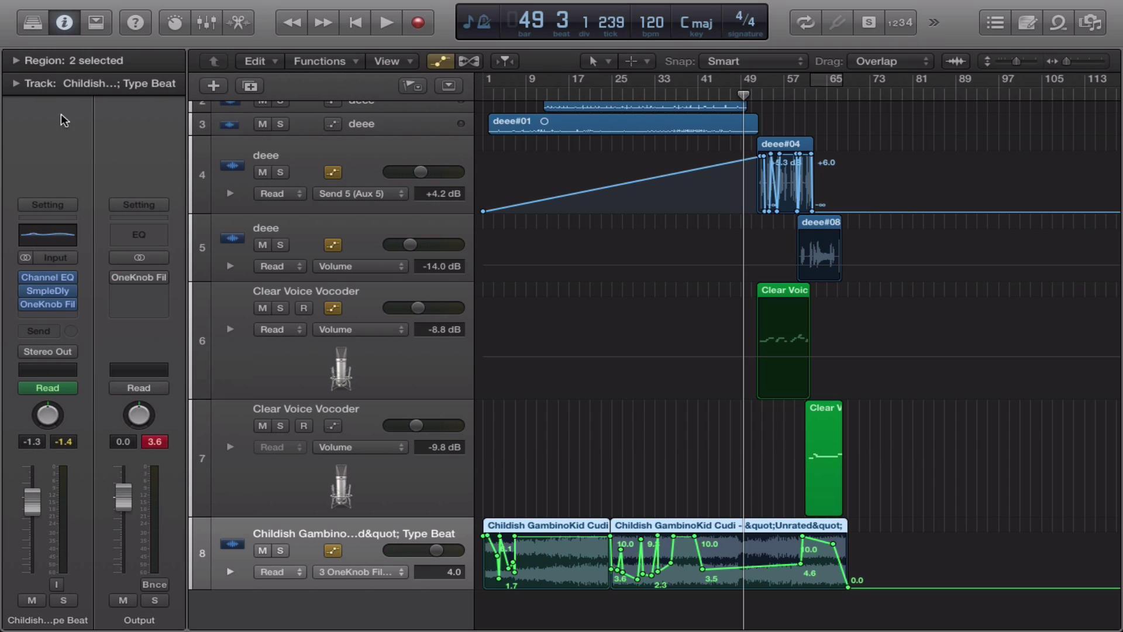
Solo the beat track, place the playhead at bar 10, and bypass its Channel EQ, Sample Delay and OneKnob Filter inserts.
{"action": "left_click", "coordinate": [279, 550]}
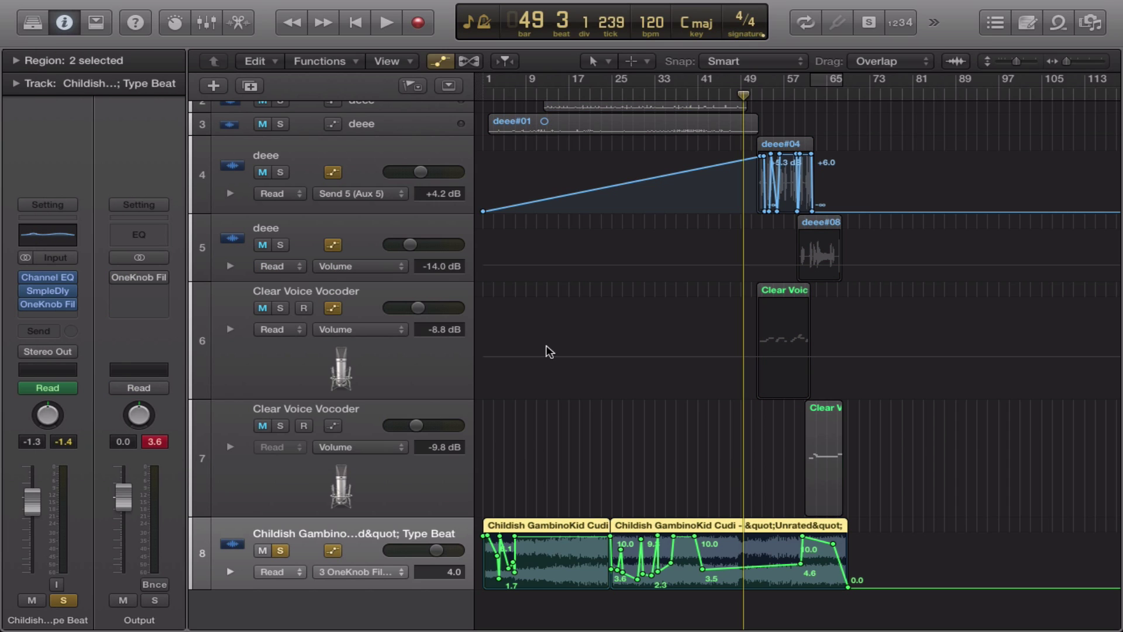
{"action": "left_click", "coordinate": [530, 94]}
{"action": "left_click_drag", "start_coordinate": [24, 286], "coordinate": [25, 303]}
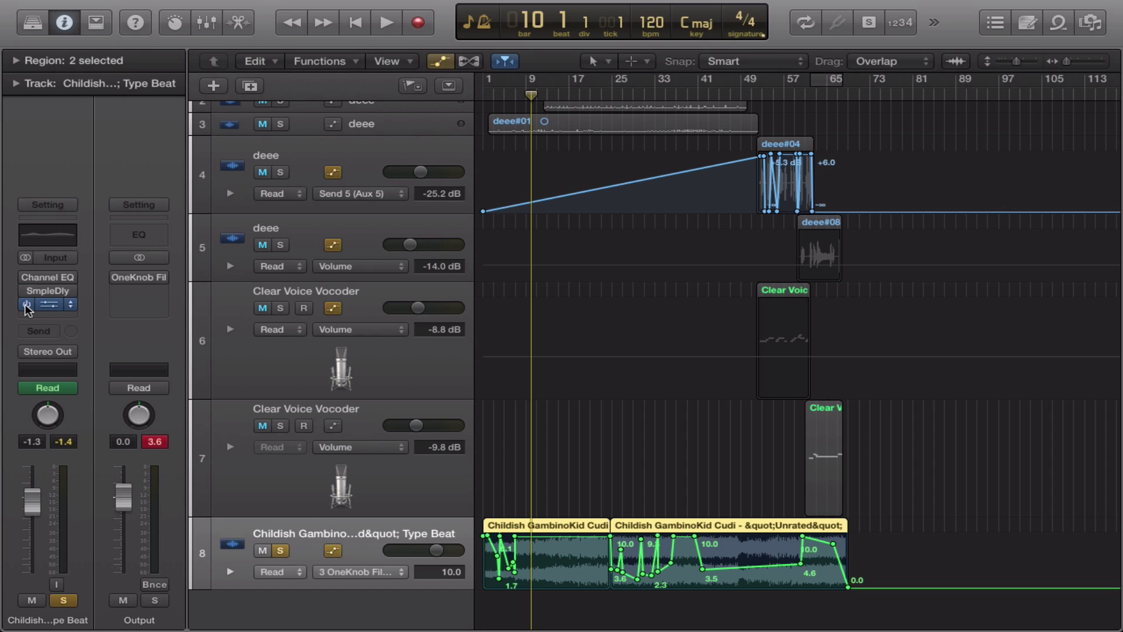
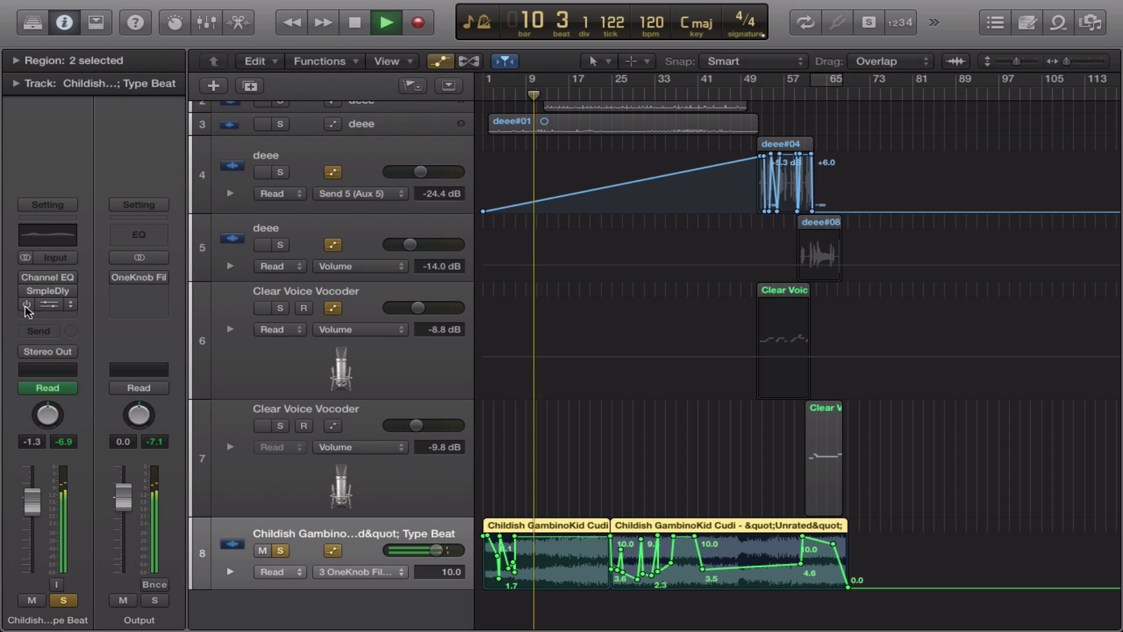
Play the soloed beat while switching its inserts on and off to compare them, ending with Channel EQ, Sample Delay and OneKnob Filter enabled.
{"action": "key", "text": "space"}
{"action": "key", "text": "space"}
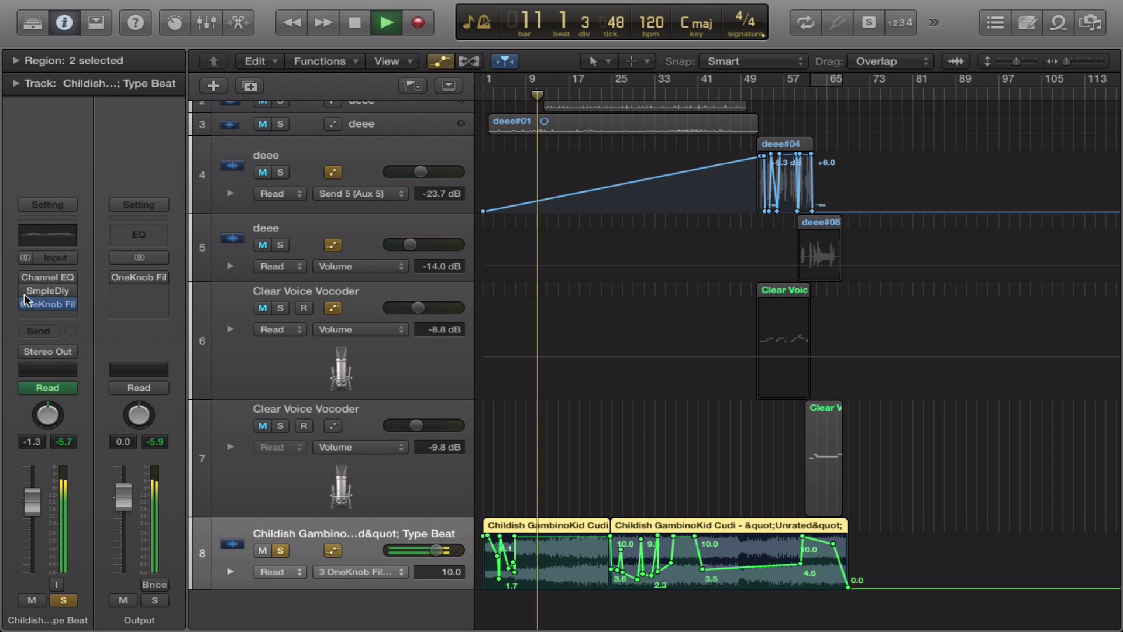
{"action": "left_click", "coordinate": [26, 277]}
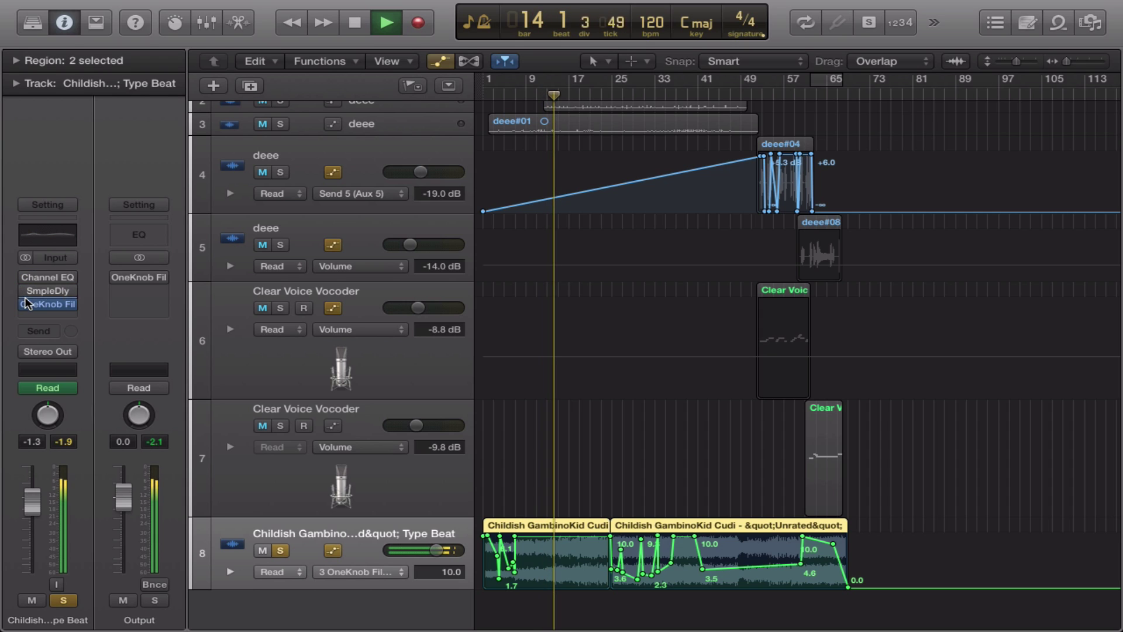
{"action": "left_click", "coordinate": [26, 291]}
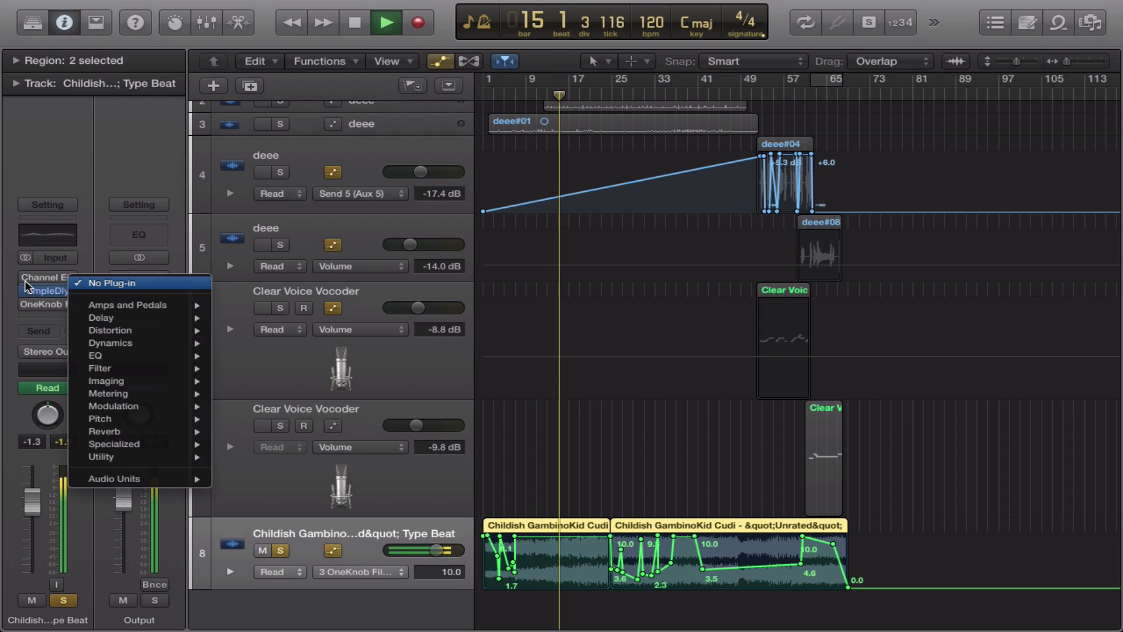
{"action": "left_click", "coordinate": [27, 275]}
{"action": "left_click", "coordinate": [26, 276]}
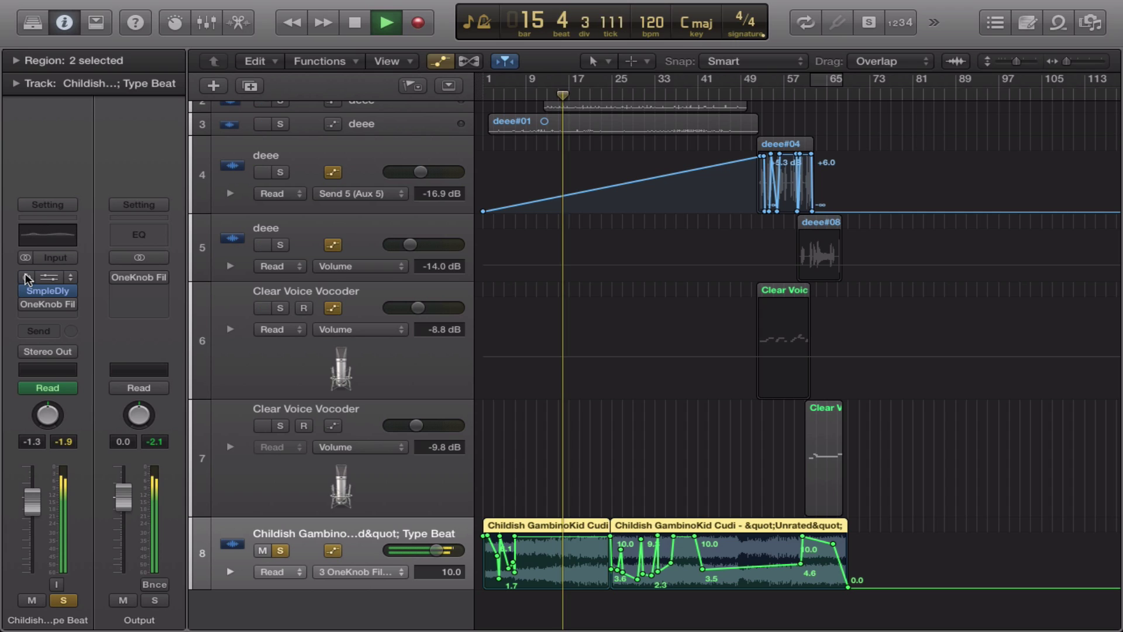
{"action": "key", "text": "space"}
{"action": "left_click", "coordinate": [27, 305]}
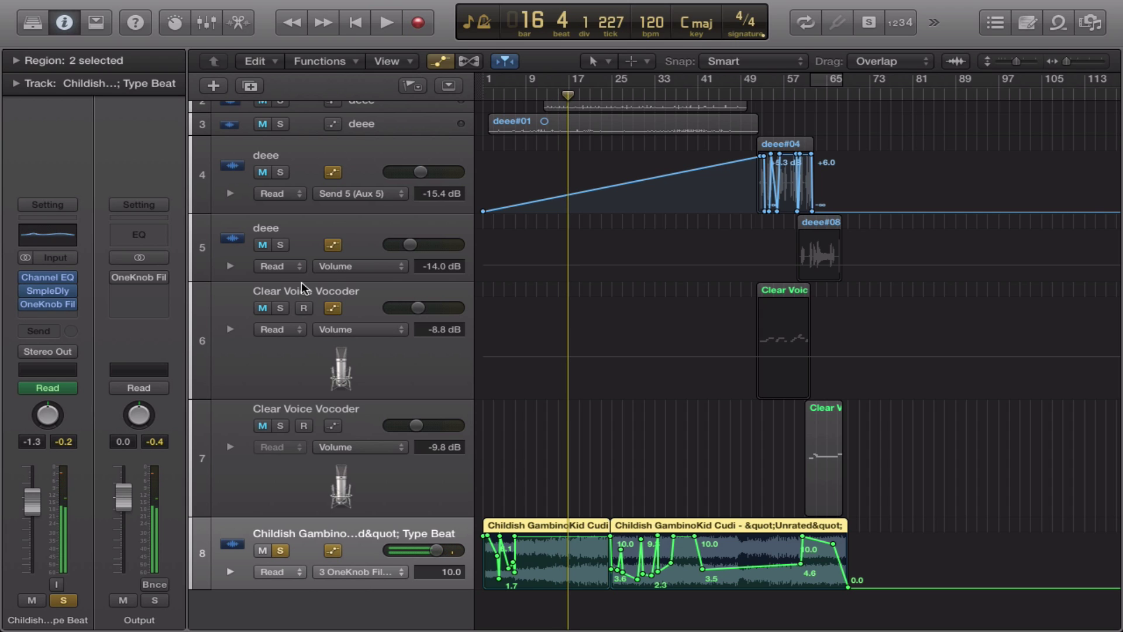
Place the playhead at bar 52, where region deee#04 begins, and turn off the beat track's solo.
{"action": "scroll", "coordinate": [491, 357], "scroll_direction": "right", "scroll_amount": 1}
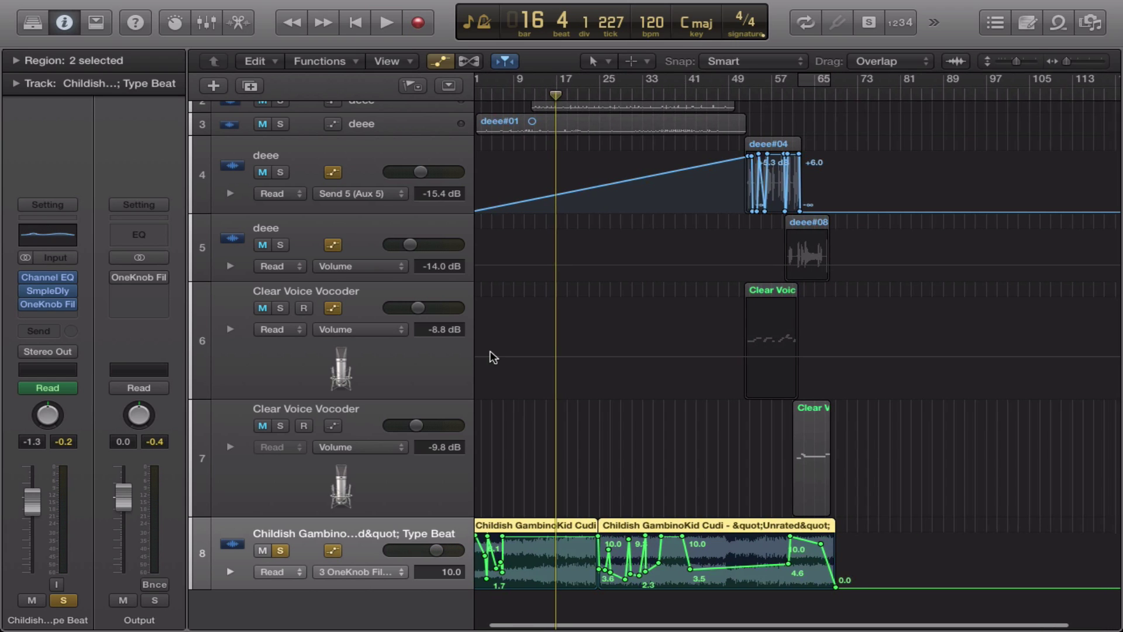
{"action": "scroll", "coordinate": [728, 269], "scroll_direction": "right", "scroll_amount": 3}
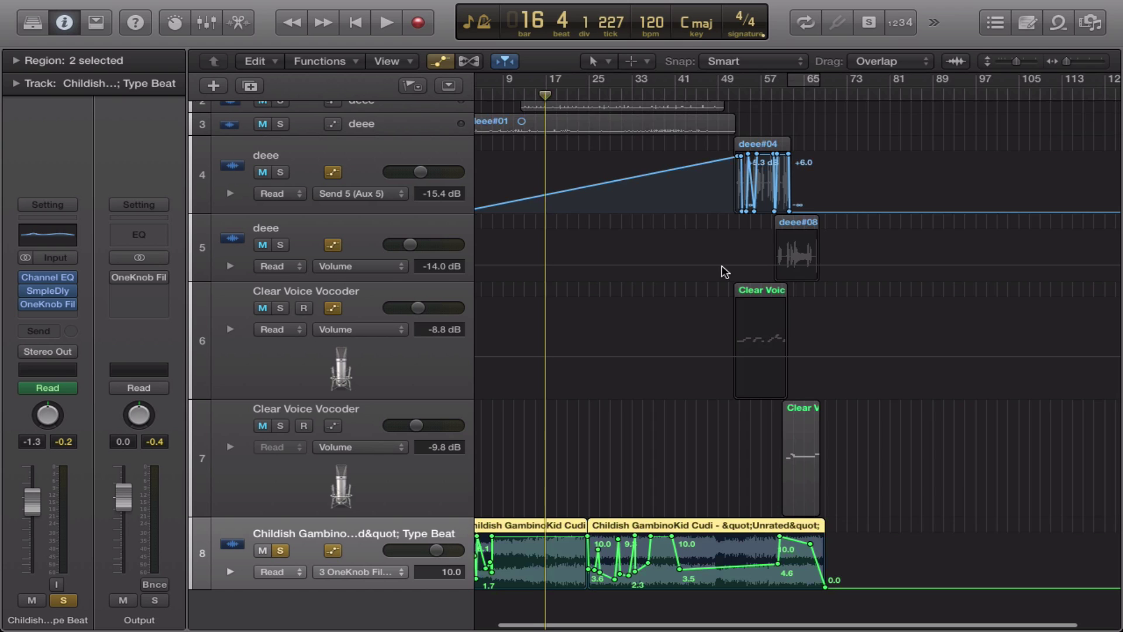
{"action": "left_click", "coordinate": [729, 95]}
{"action": "scroll", "coordinate": [695, 260], "scroll_direction": "right", "scroll_amount": 3}
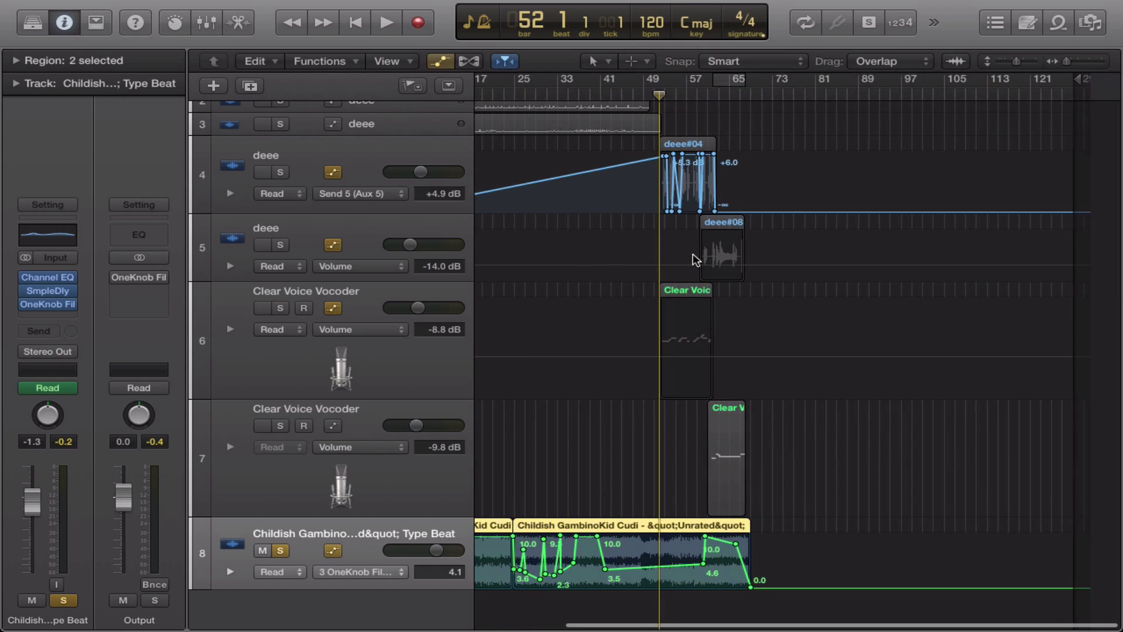
{"action": "left_click", "coordinate": [280, 551]}
{"action": "scroll", "coordinate": [355, 387], "scroll_direction": "up", "scroll_amount": 1}
{"action": "scroll", "coordinate": [356, 387], "scroll_direction": "up", "scroll_amount": 6}
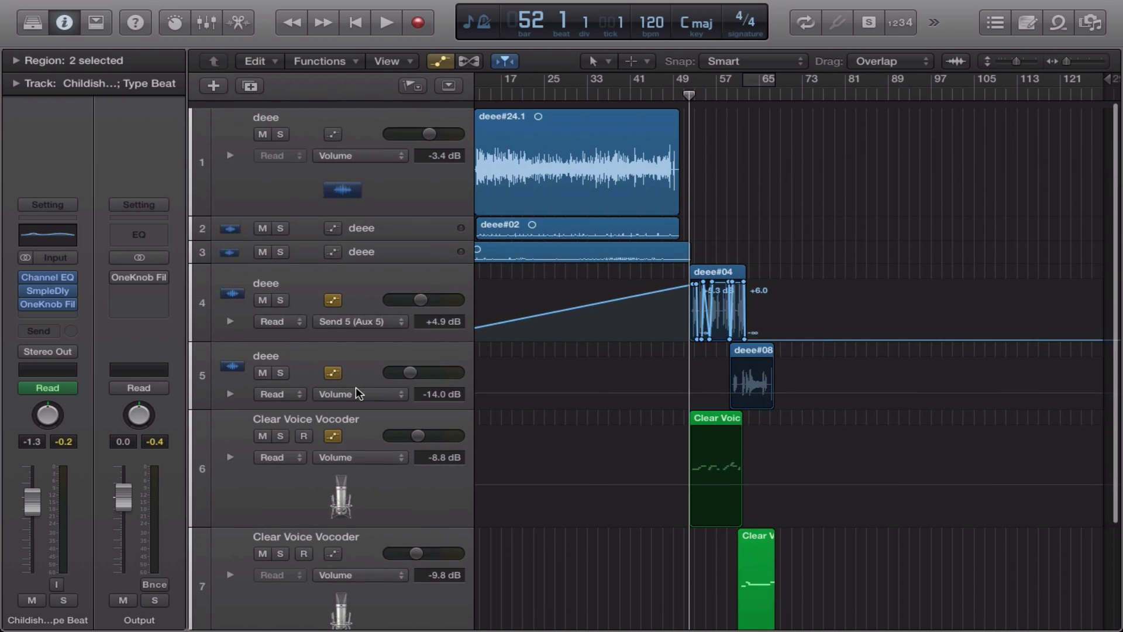
Select vocal track 4, briefly toggle its solo, and play the full mix from bar 52 through region deee#04.
{"action": "left_click", "coordinate": [453, 268]}
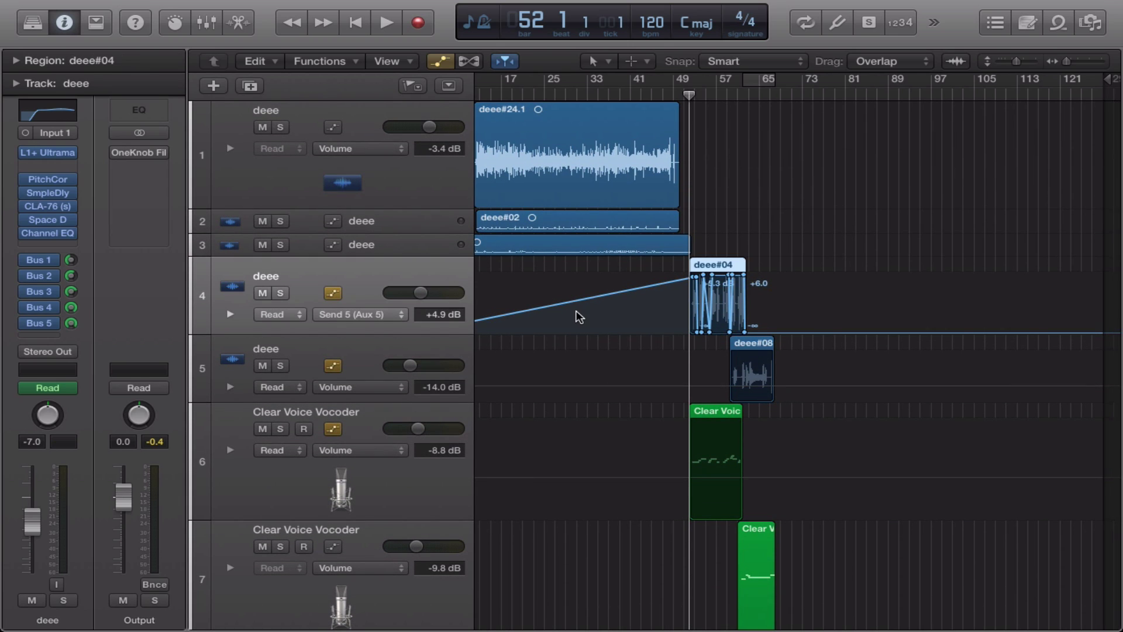
{"action": "key", "text": "super+Right"}
{"action": "key", "text": "super+Right"}
{"action": "key", "text": "super+Right"}
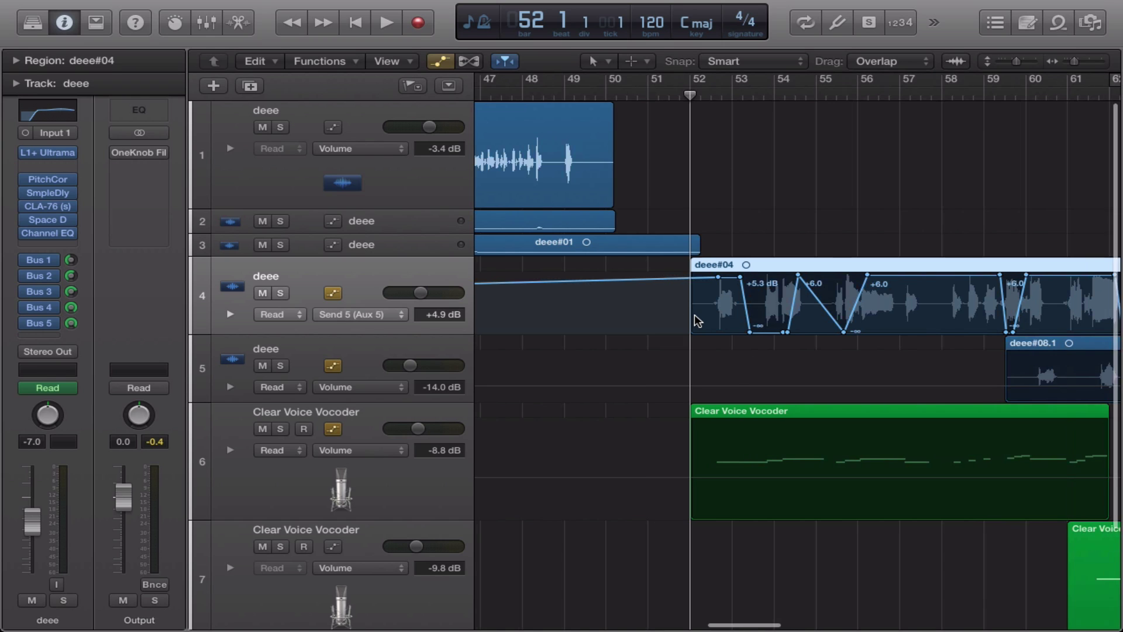
{"action": "scroll", "coordinate": [696, 321], "scroll_direction": "right", "scroll_amount": 5}
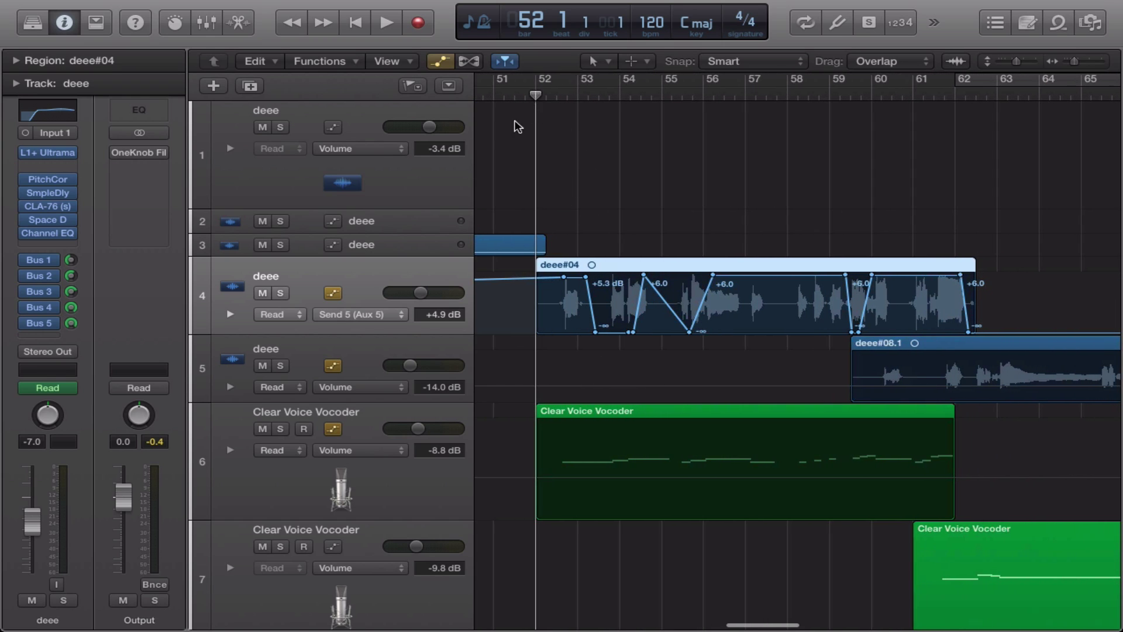
{"action": "left_click", "coordinate": [281, 293]}
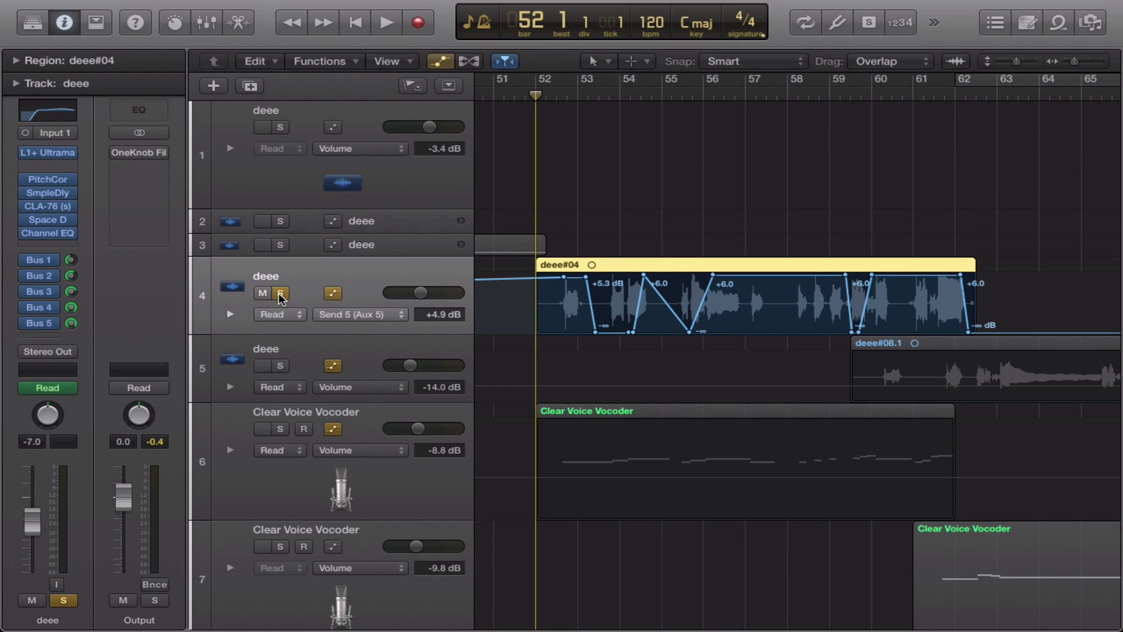
{"action": "left_click", "coordinate": [281, 294]}
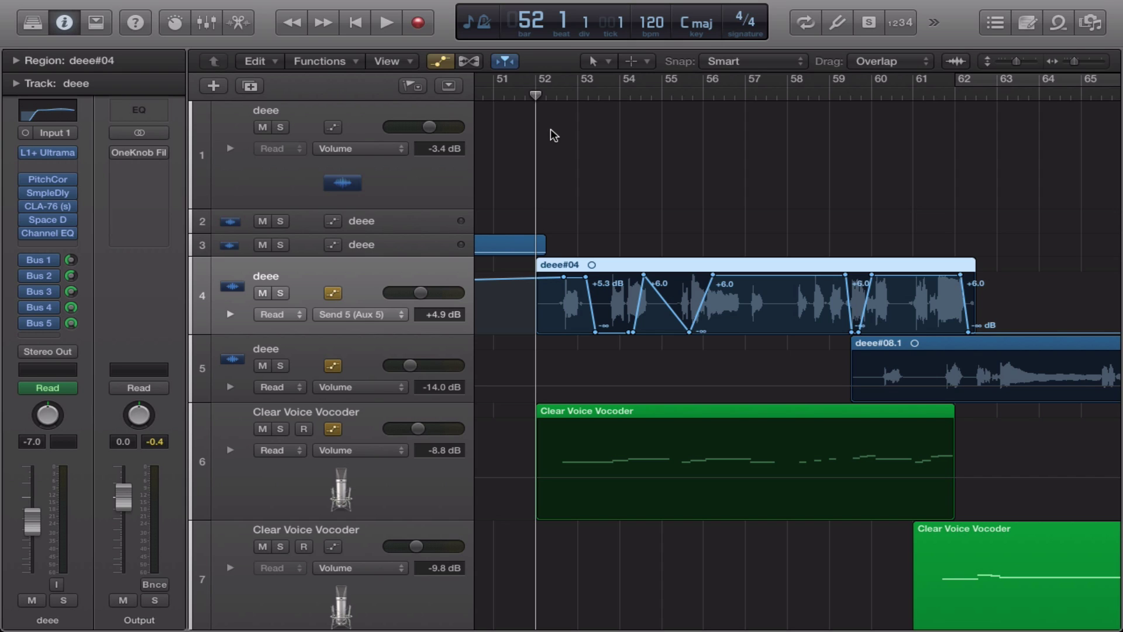
{"action": "key", "text": "space"}
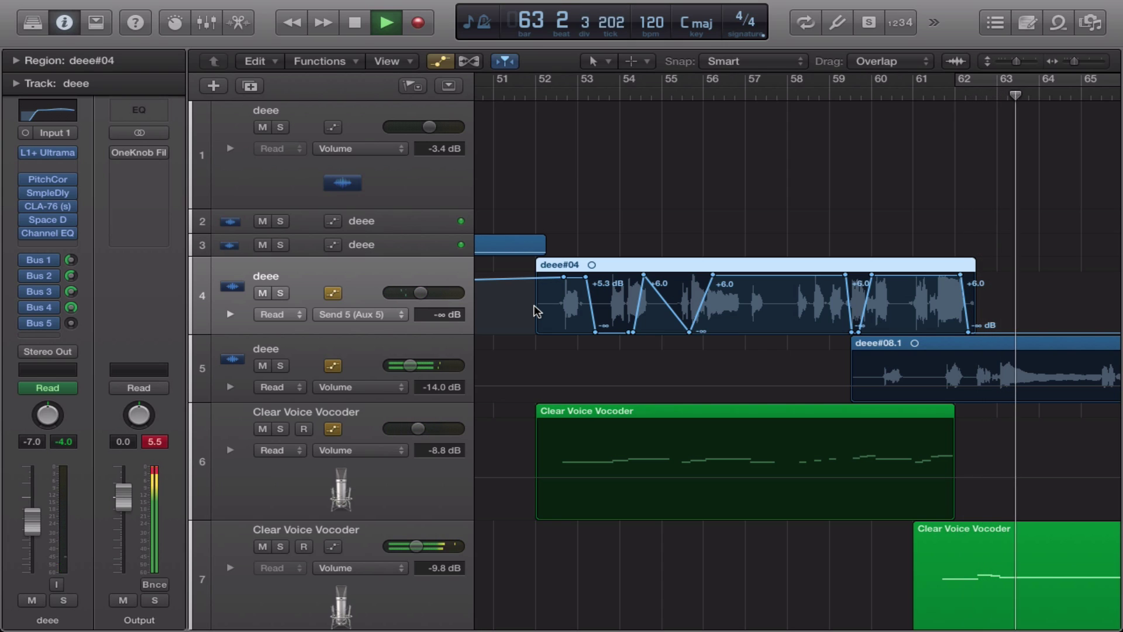
{"action": "key", "text": "space"}
Solo vocal track 4 and play a short passage from bar 52, beat 3.
{"action": "left_click", "coordinate": [557, 95]}
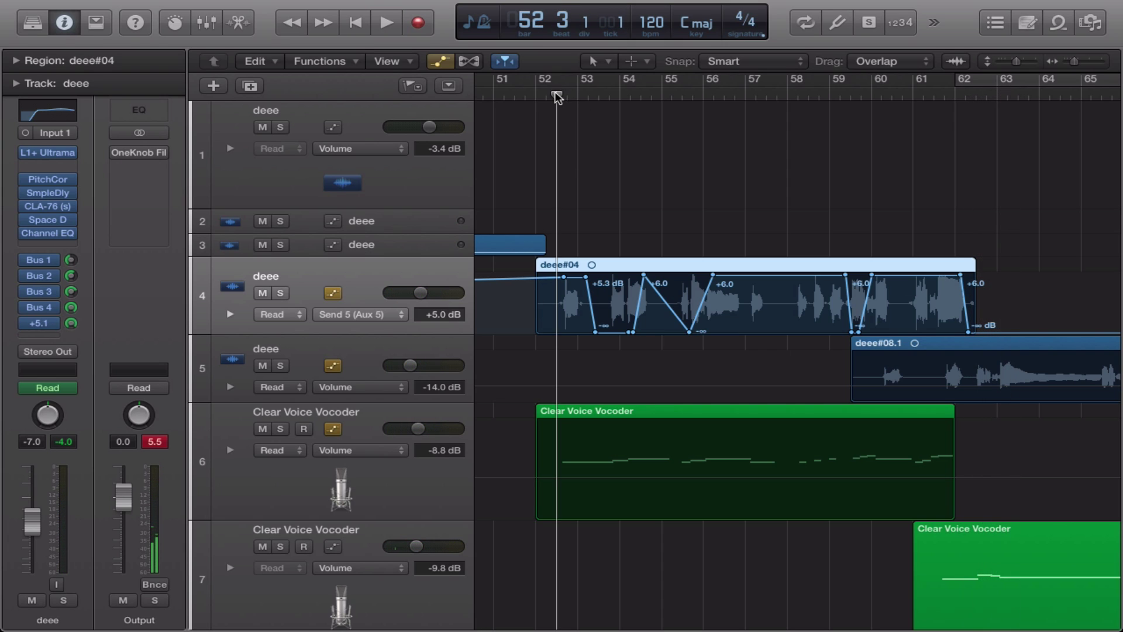
{"action": "left_click", "coordinate": [280, 292]}
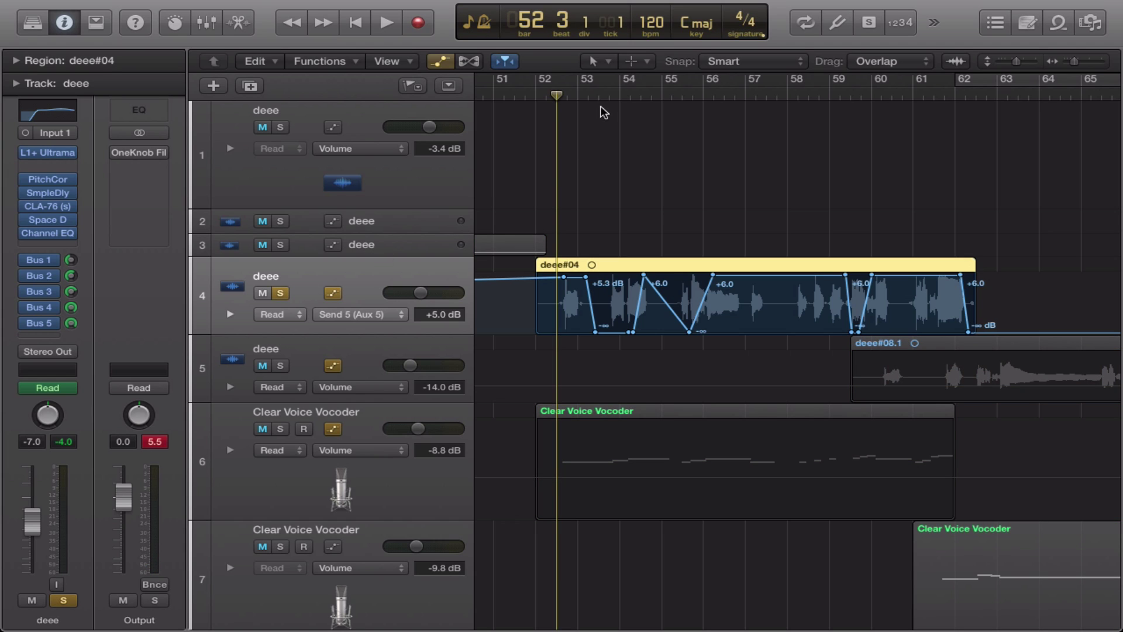
{"action": "key", "text": "space"}
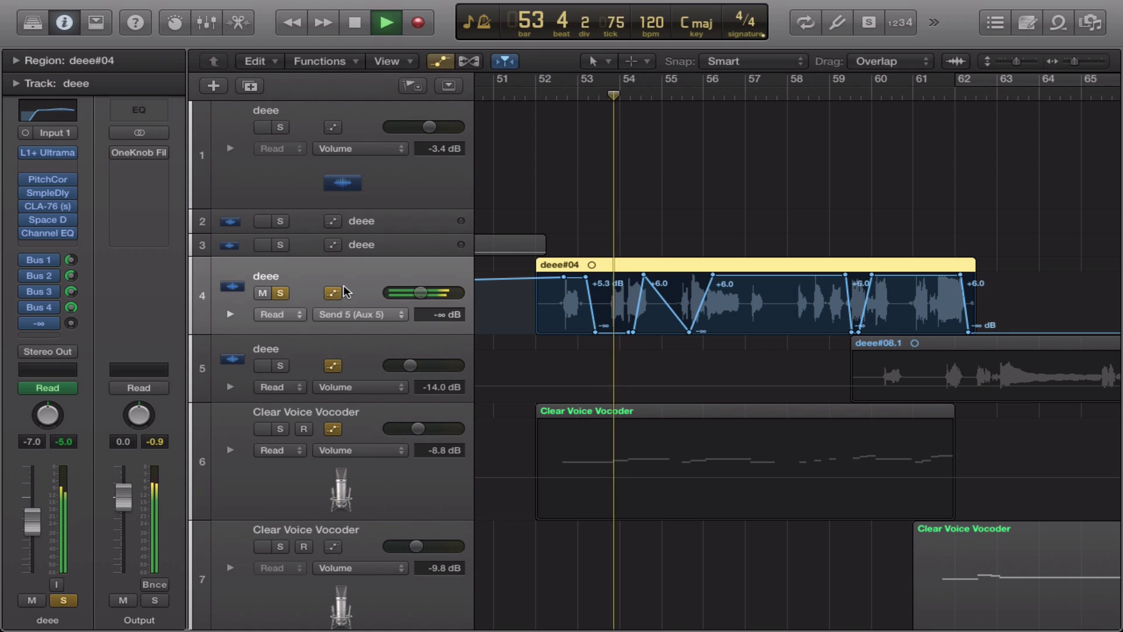
{"action": "key", "text": "space"}
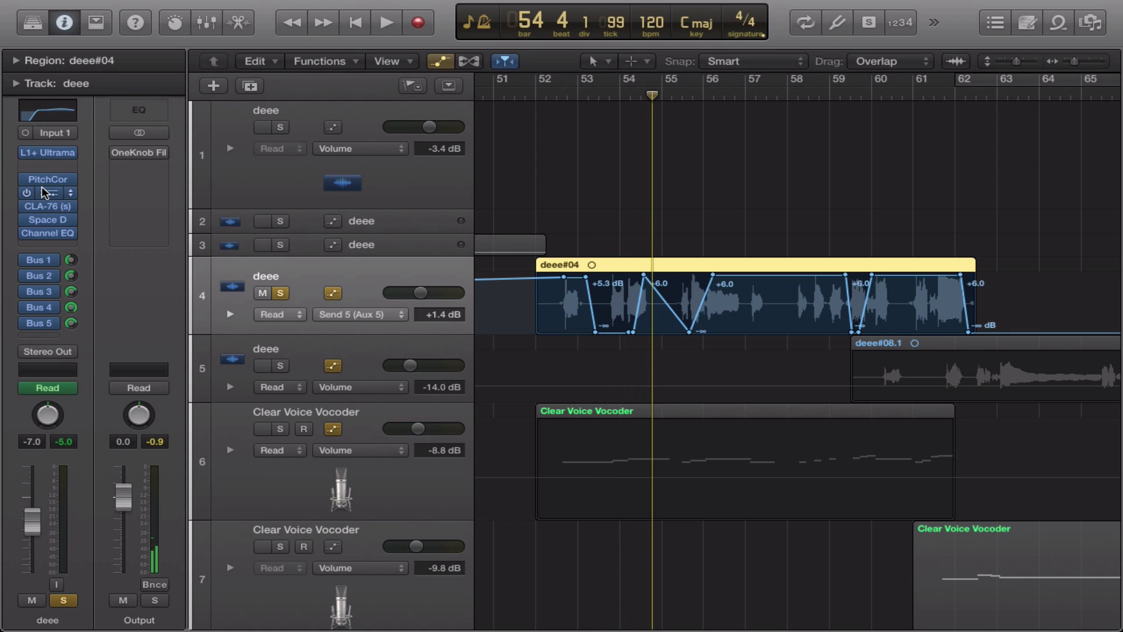
Inspect the Pitch Correction settings on the soloed vocal and close the plug-in window.
{"action": "mouse_move", "coordinate": [25, 204]}
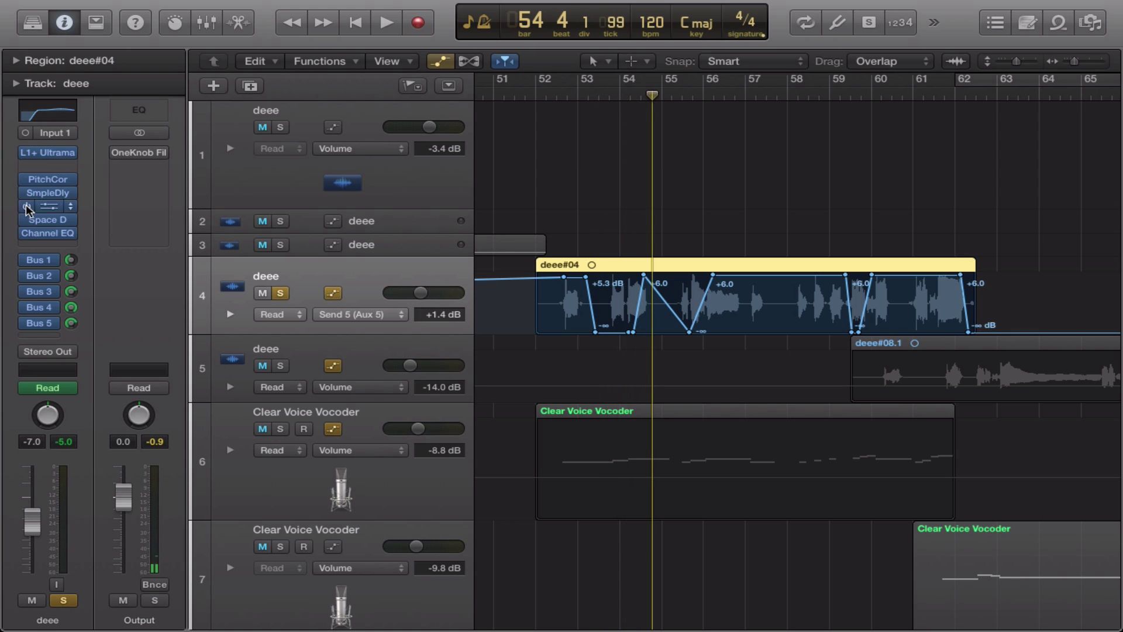
{"action": "left_click", "coordinate": [51, 179]}
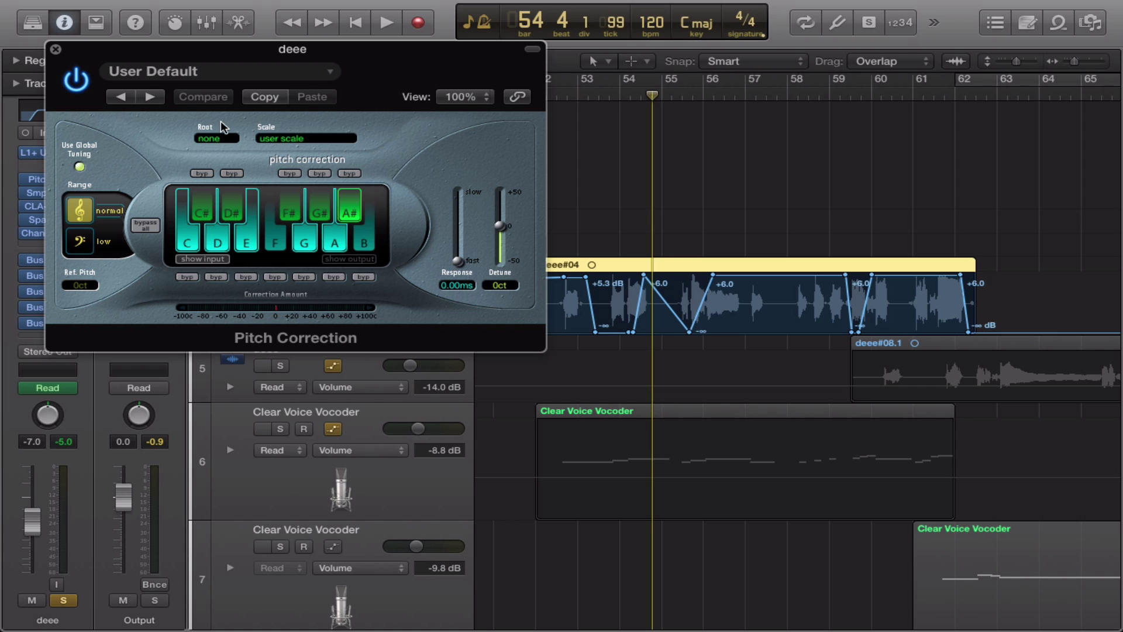
{"action": "left_click", "coordinate": [55, 49]}
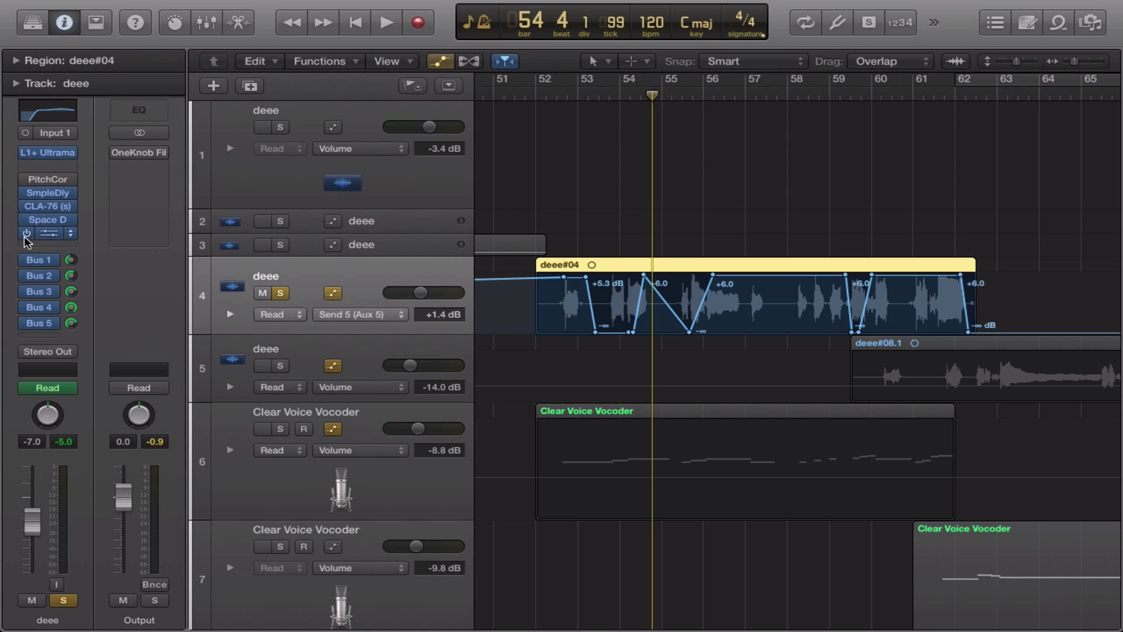
With Pitch Correction and the Bus 1 to Bus 5 sends bypassed, play the soloed vocal from bar 52.
{"action": "left_click", "coordinate": [26, 292]}
{"action": "left_click", "coordinate": [26, 307]}
{"action": "left_click", "coordinate": [546, 93]}
{"action": "key", "text": "space"}
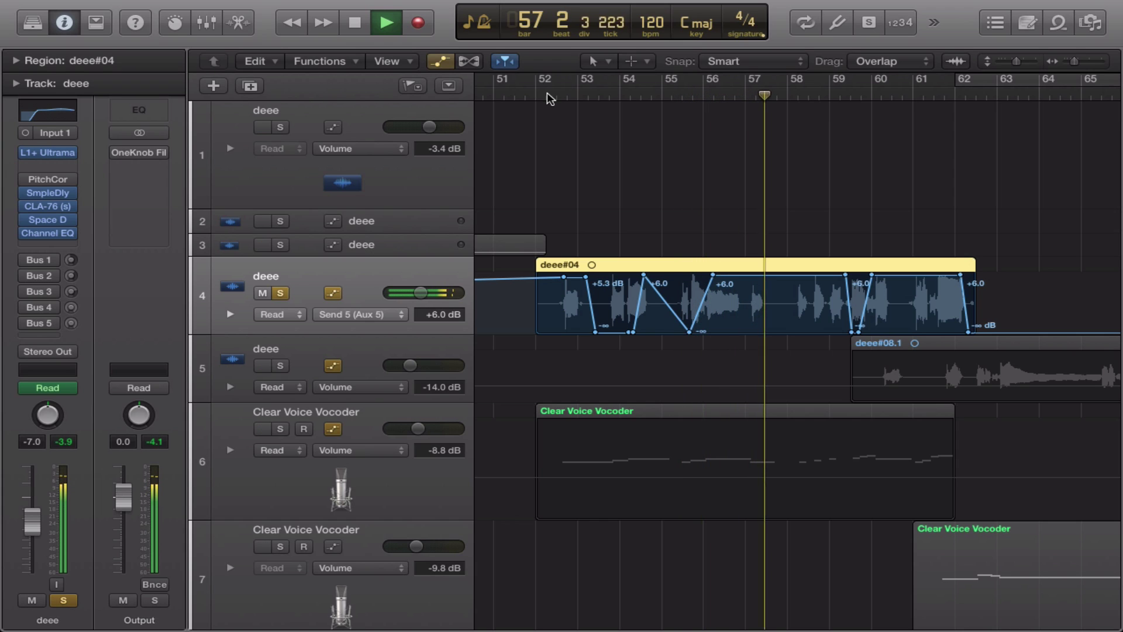
Replay the vocal from bar 52, re-enabling its Pitch Correction insert during playback, and stop.
{"action": "left_click", "coordinate": [546, 93]}
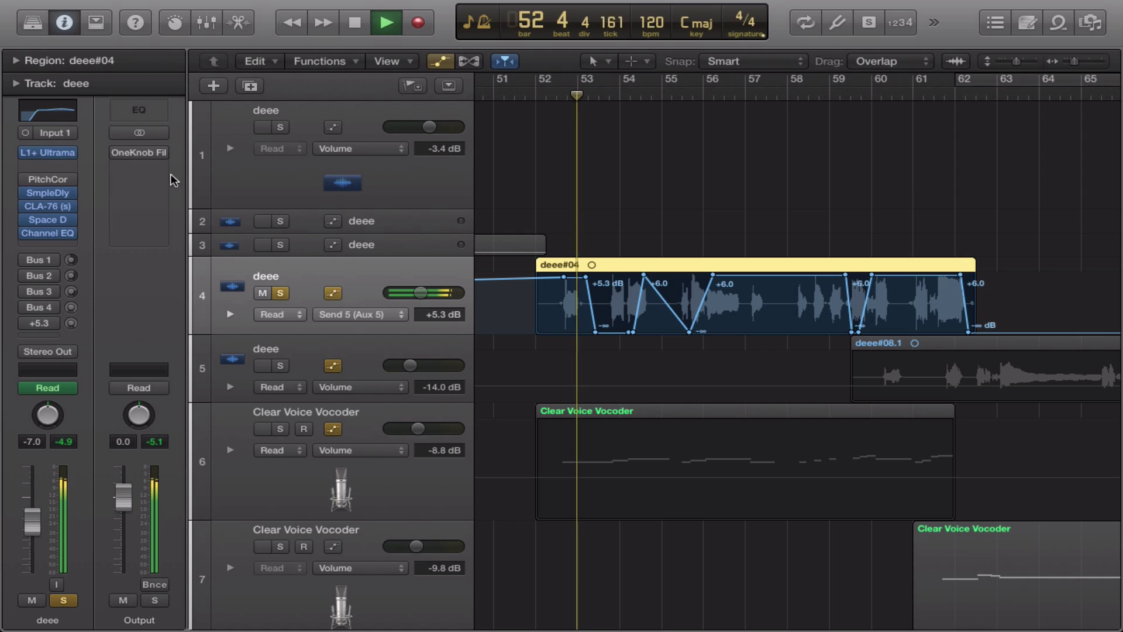
{"action": "mouse_move", "coordinate": [41, 179]}
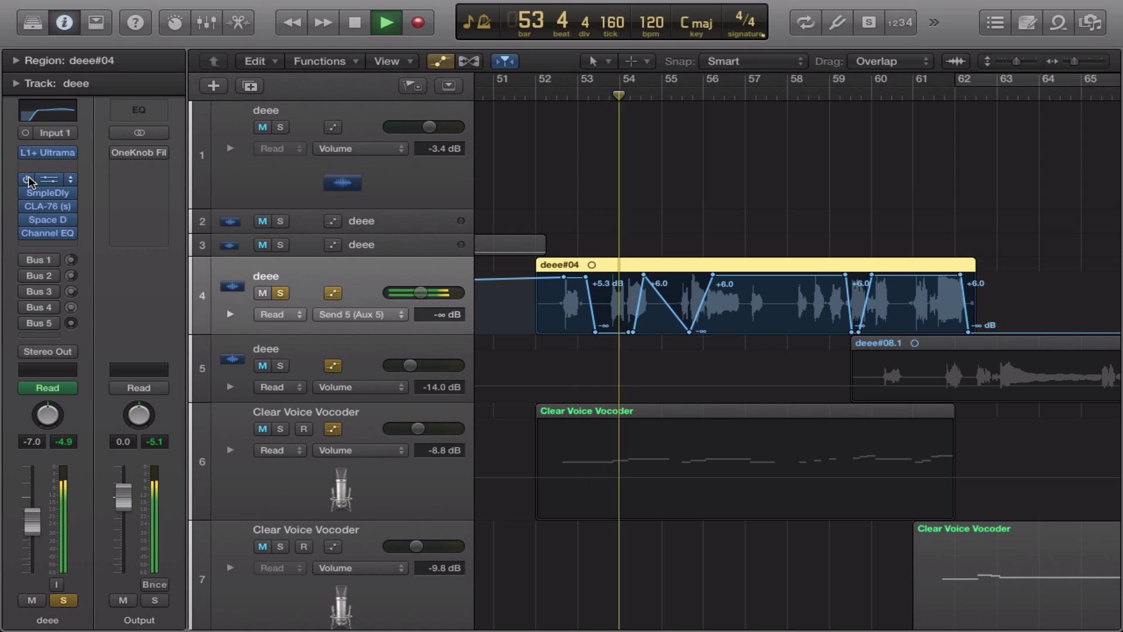
{"action": "key", "text": "space"}
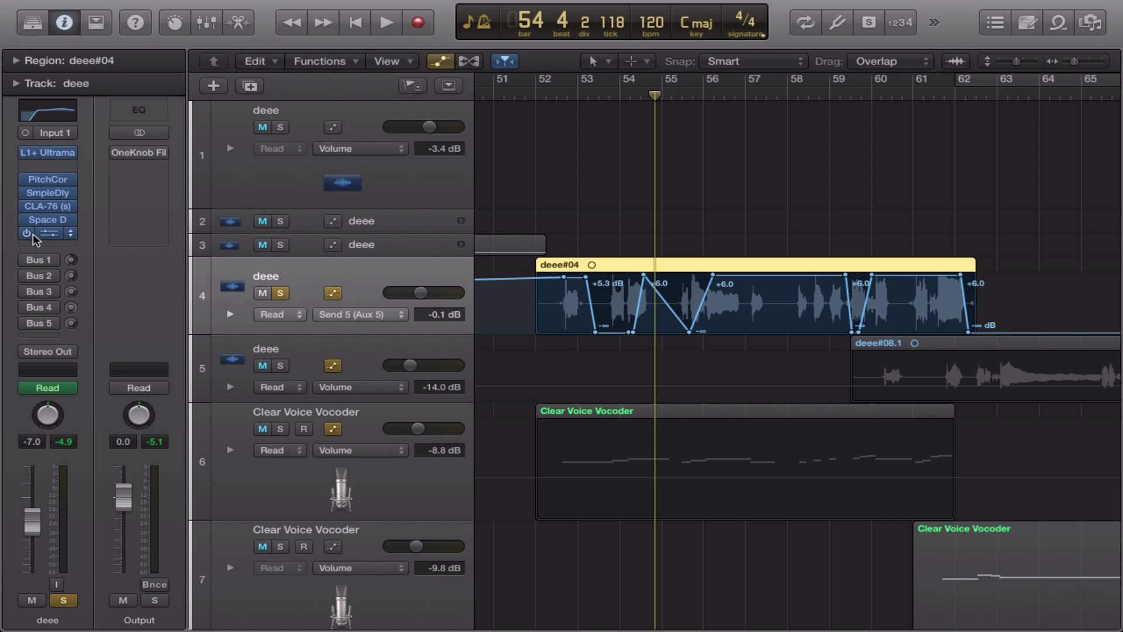
Enable the vocal's Bus 1 send and audition it with a short playback from bar 52.
{"action": "left_click", "coordinate": [43, 257]}
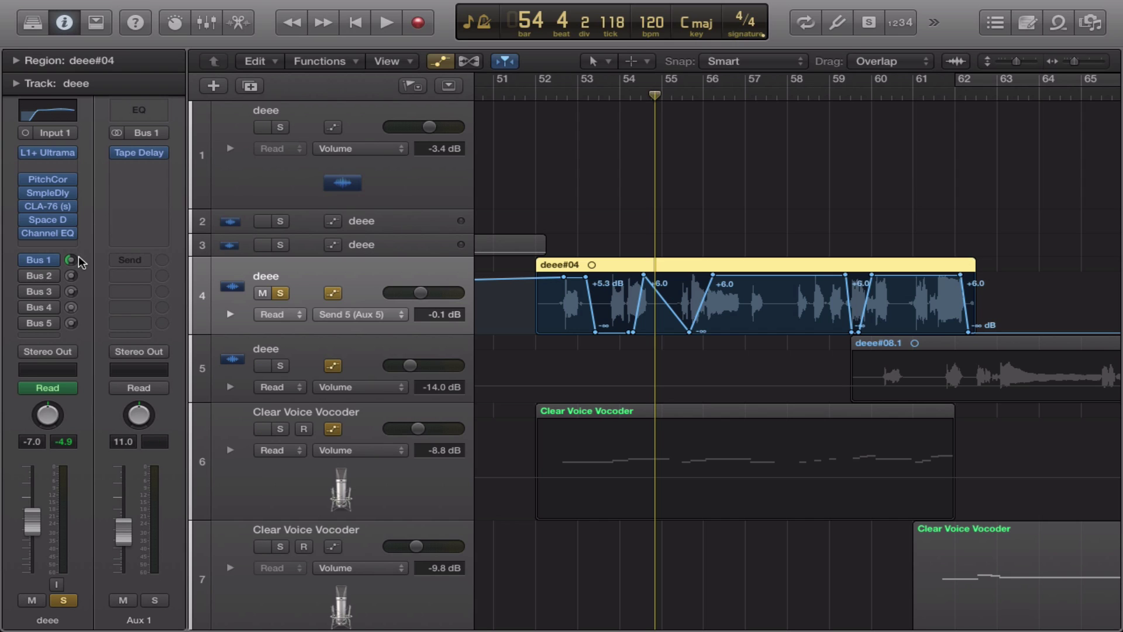
{"action": "left_click", "coordinate": [564, 92]}
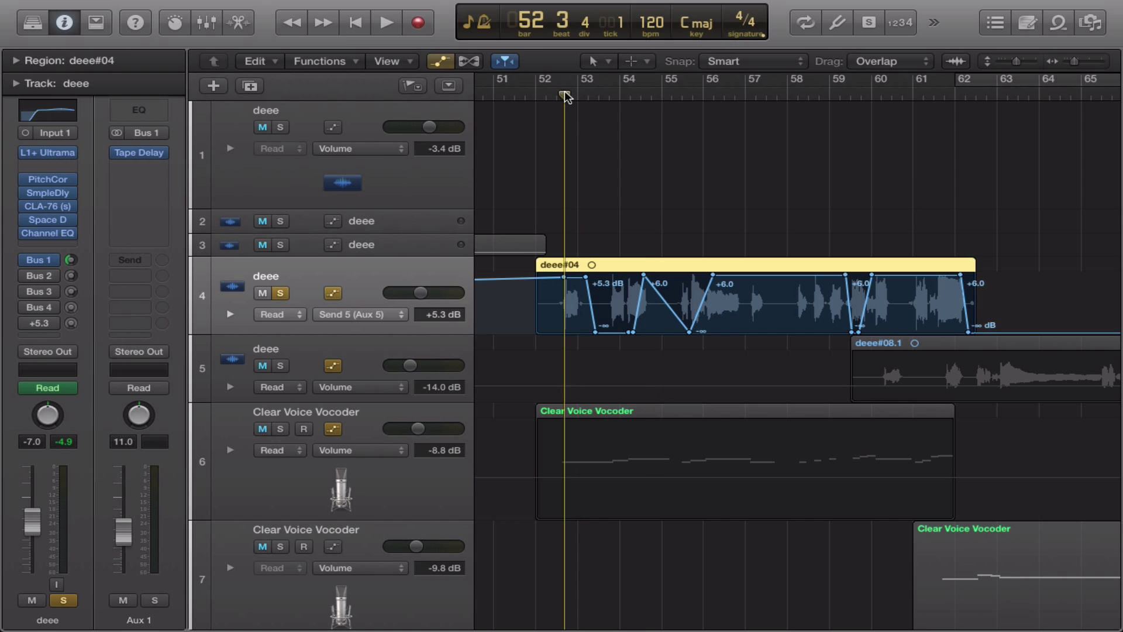
{"action": "key", "text": "space"}
{"action": "key", "text": "space"}
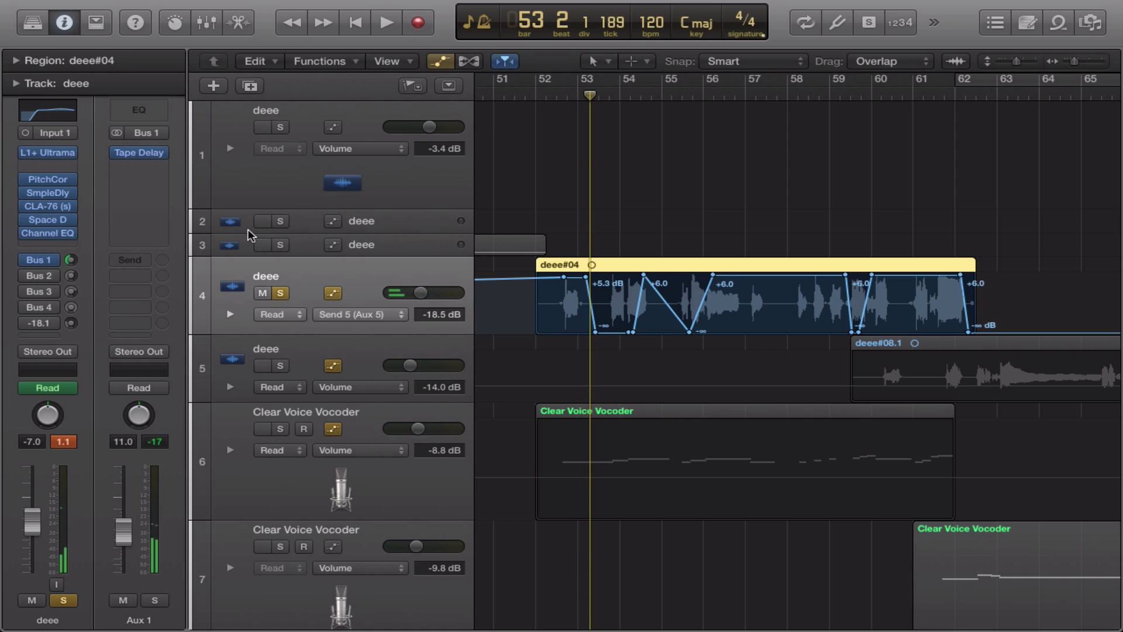
Enable the vocal's Bus 2 send and audition it together with Bus 1 from bar 52.
{"action": "left_click", "coordinate": [25, 276]}
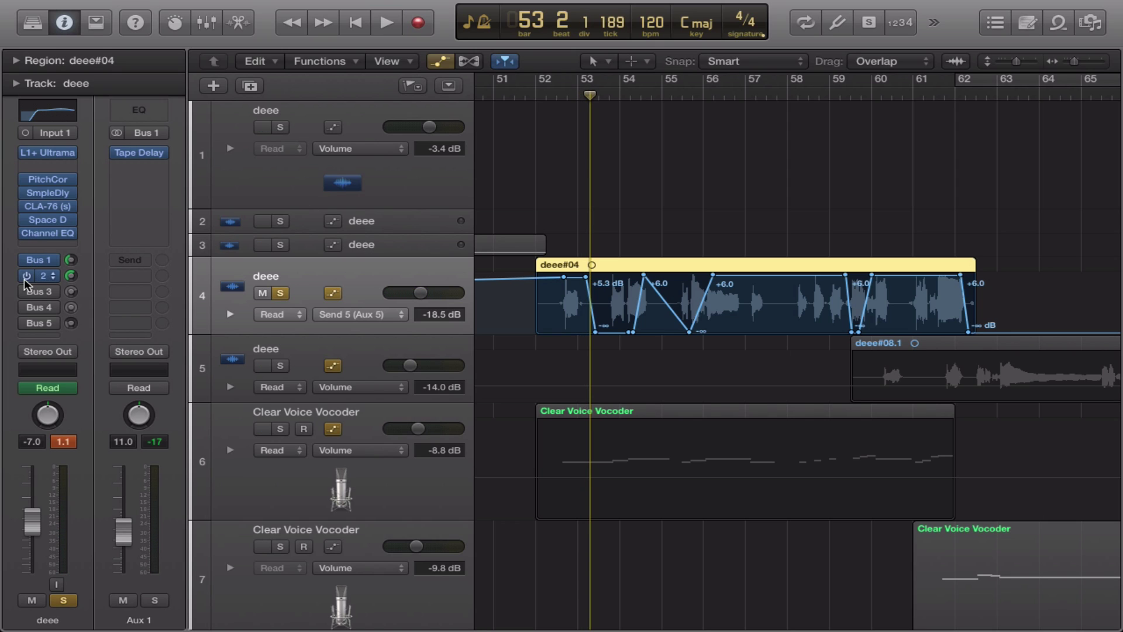
{"action": "left_click", "coordinate": [550, 96]}
{"action": "key", "text": "space"}
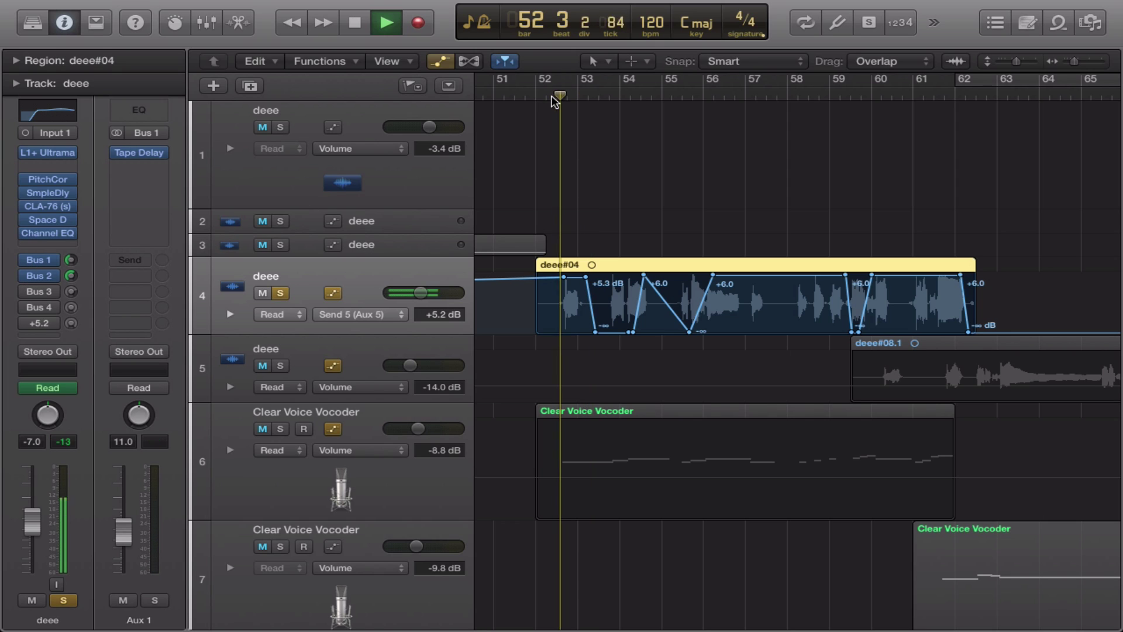
{"action": "key", "text": "space"}
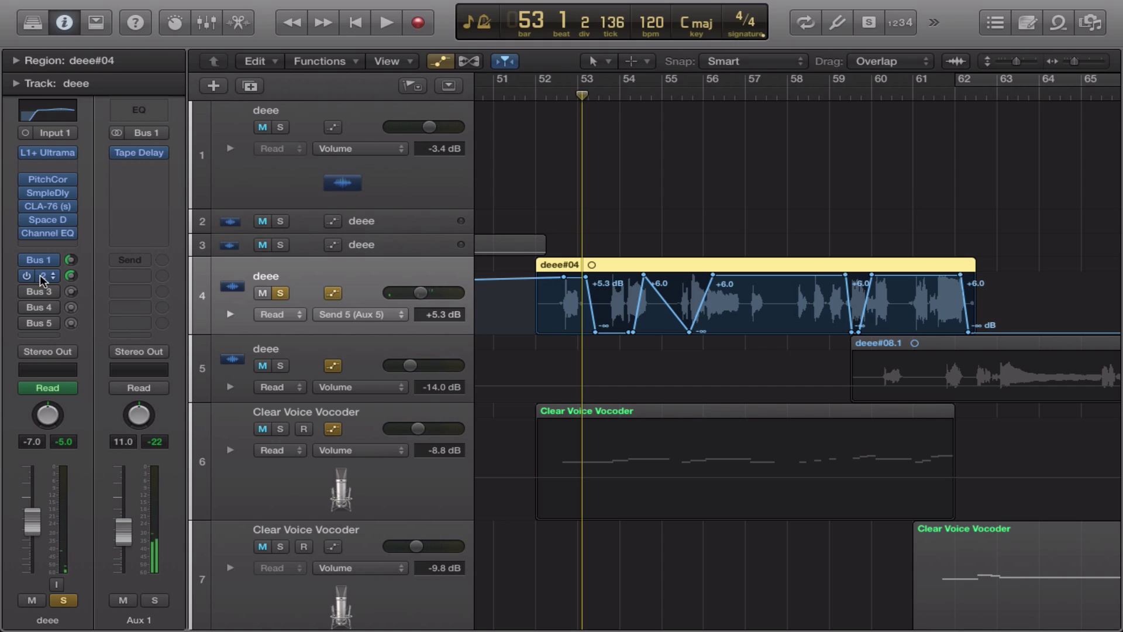
Show the Aux 2 channel strip fed by Bus 2, check its inserts, and replay the vocal from bar 52, beat 2.
{"action": "left_click", "coordinate": [40, 275]}
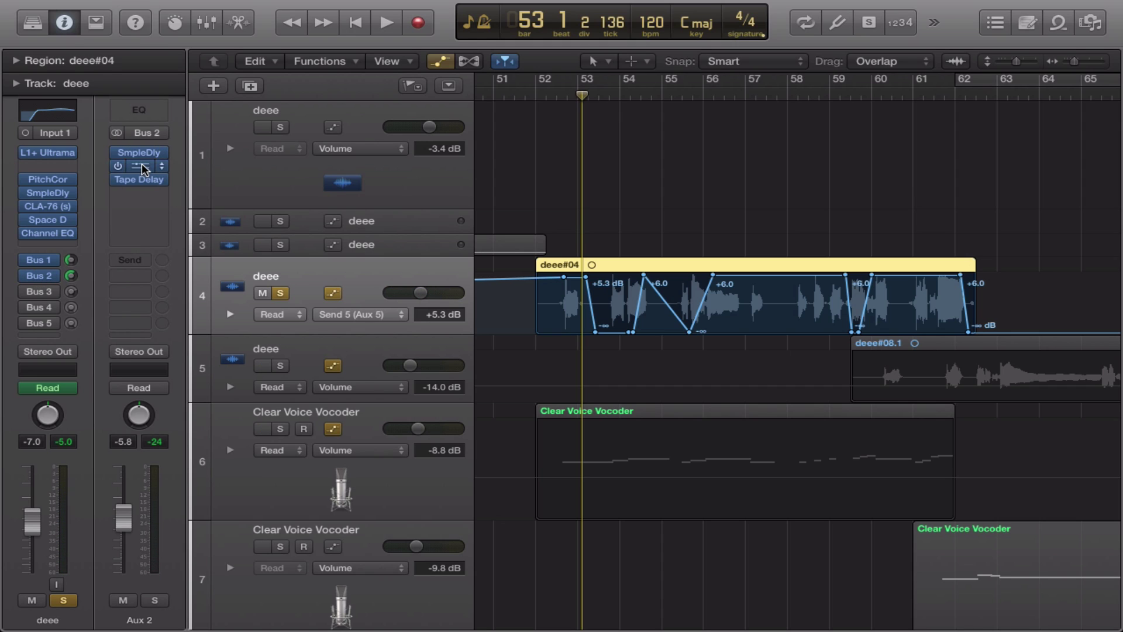
{"action": "left_click_drag", "start_coordinate": [141, 166], "coordinate": [142, 166]}
{"action": "left_click", "coordinate": [549, 94]}
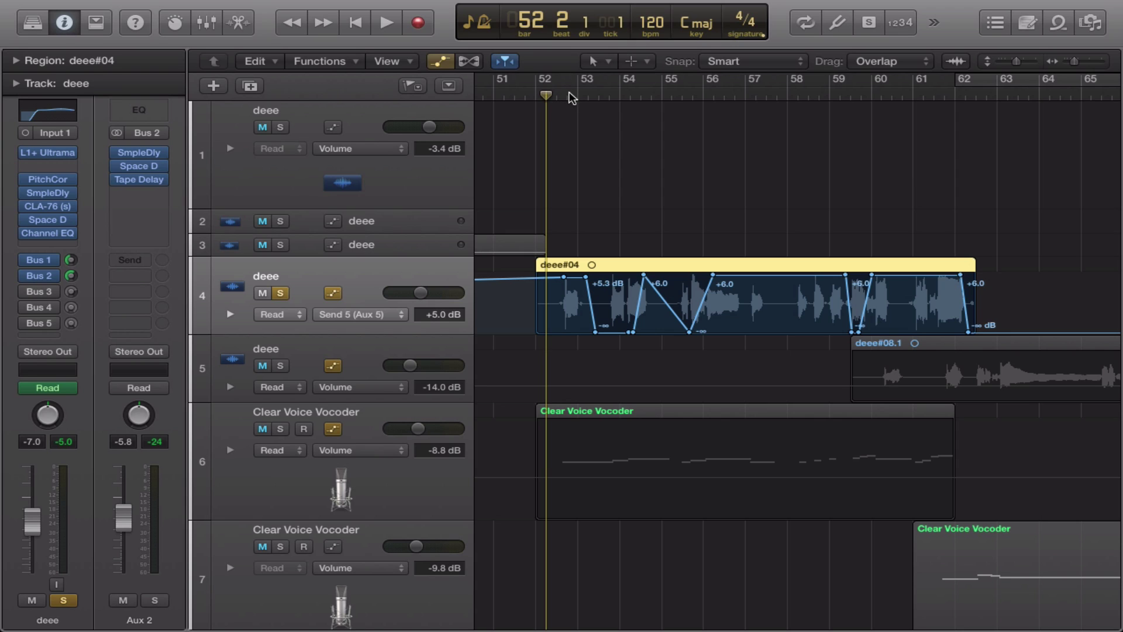
{"action": "key", "text": "space"}
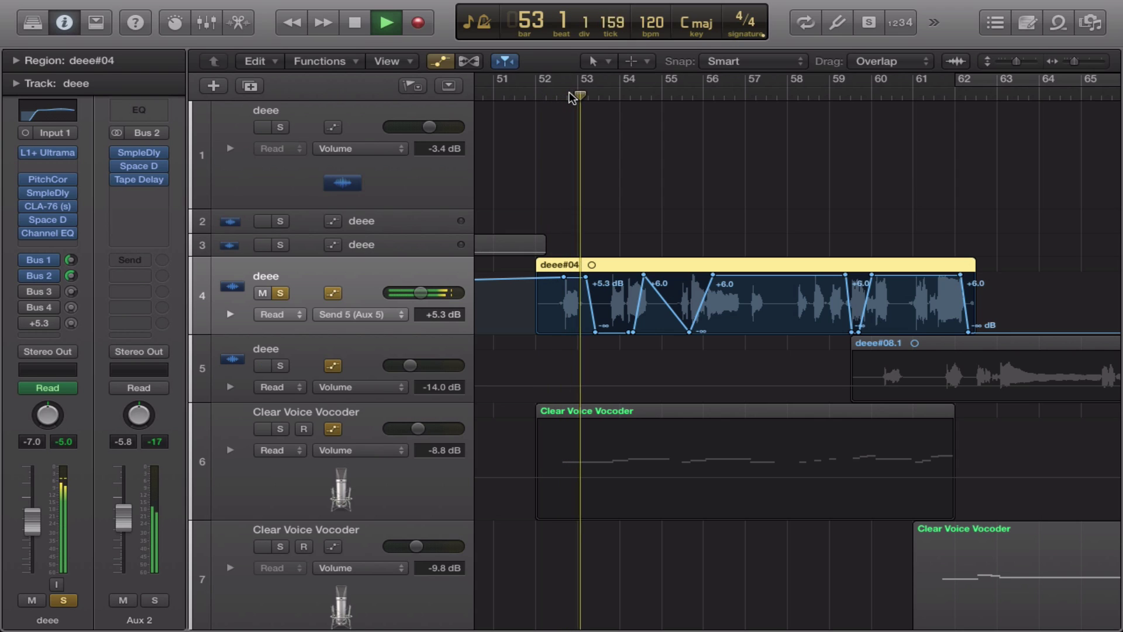
{"action": "key", "text": "space"}
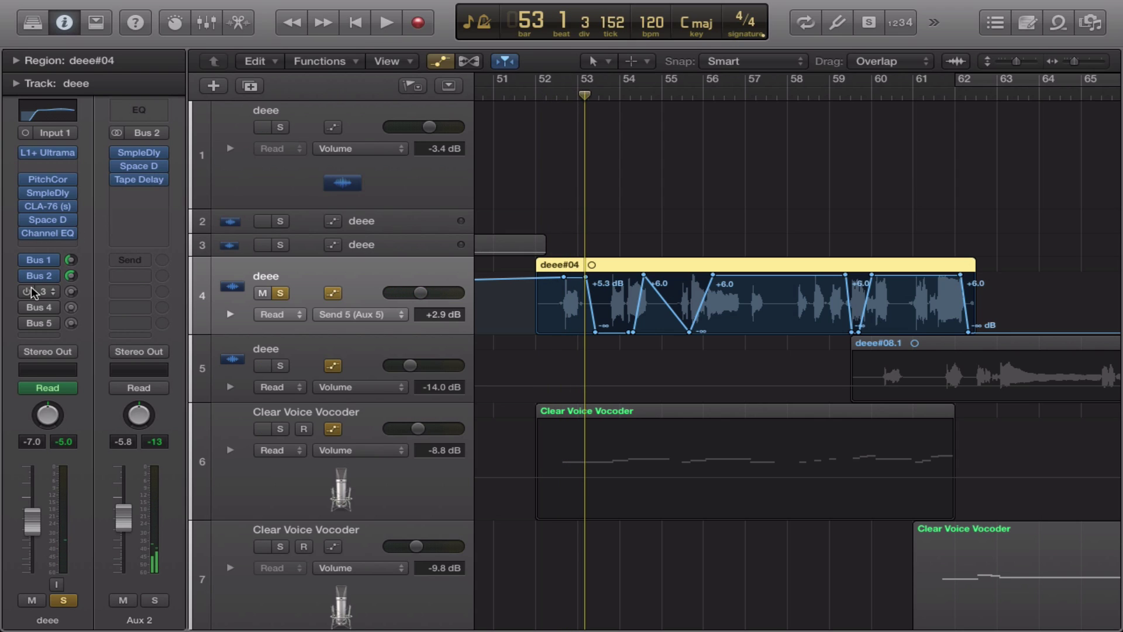
Enable the vocal's Bus 3 send and open Aux 3's Pedalboard while playing from bar 52.
{"action": "left_click", "coordinate": [27, 287]}
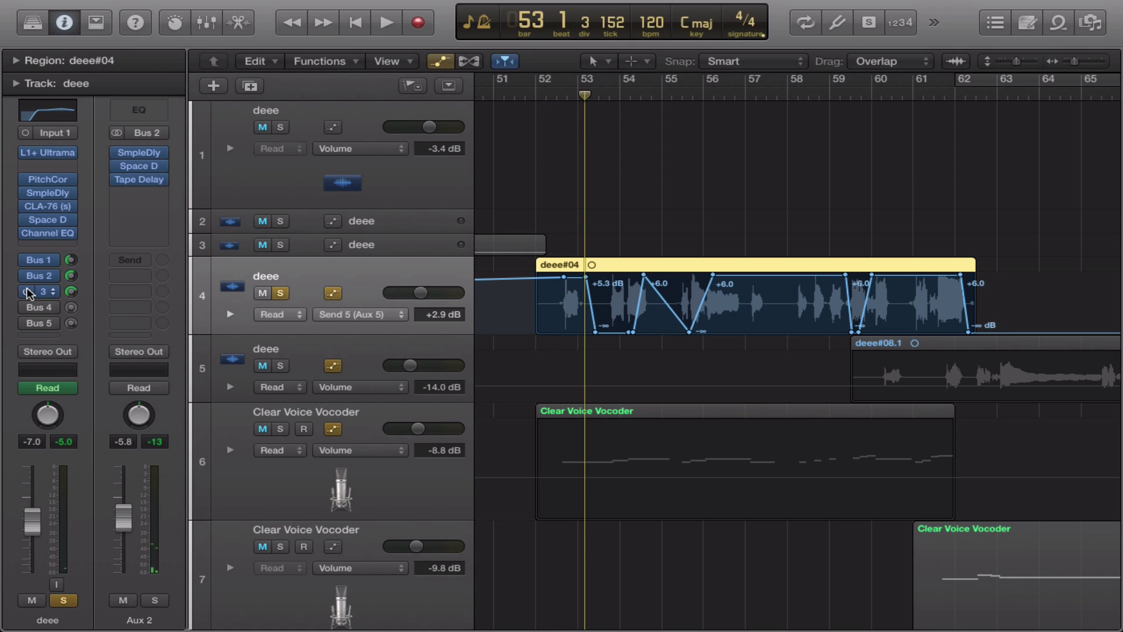
{"action": "left_click", "coordinate": [558, 100]}
{"action": "key", "text": "space"}
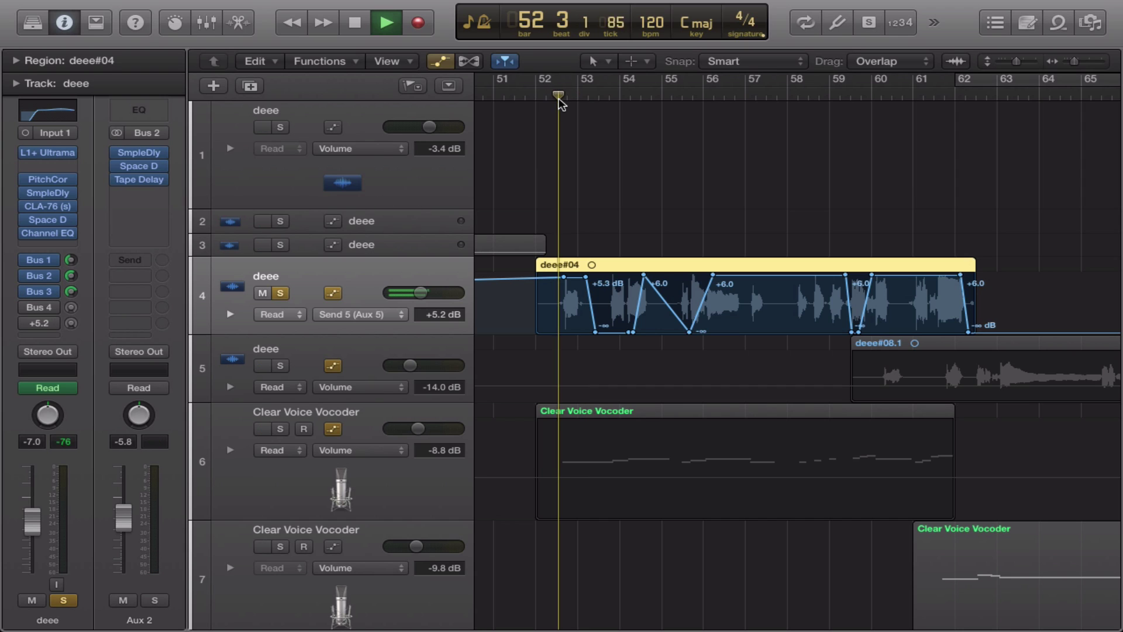
{"action": "left_click", "coordinate": [42, 288]}
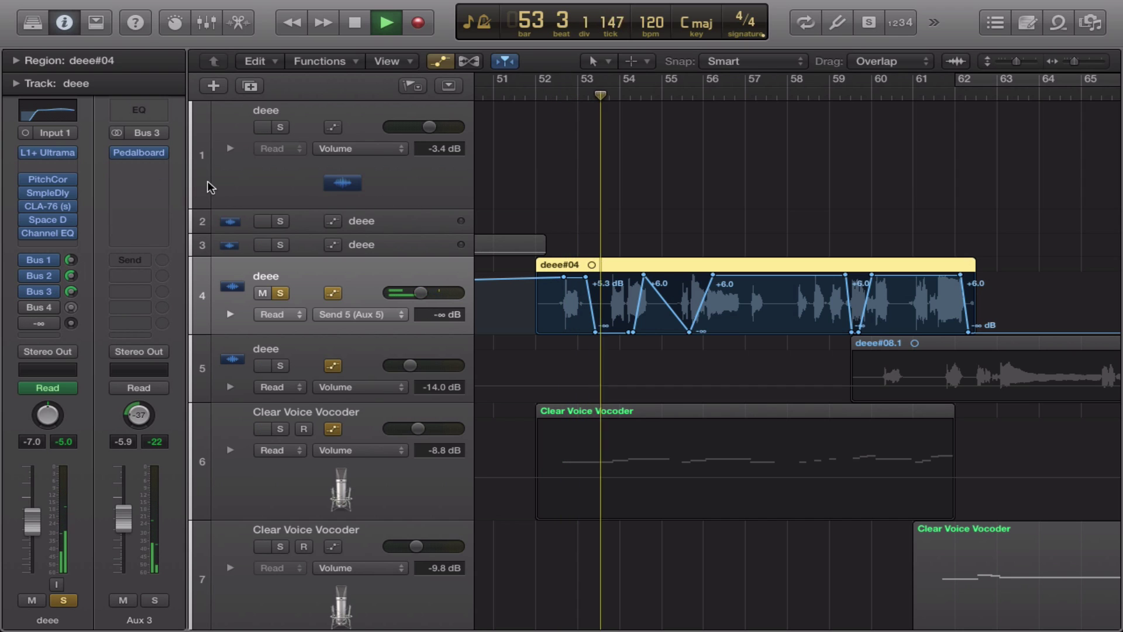
{"action": "left_click", "coordinate": [140, 152]}
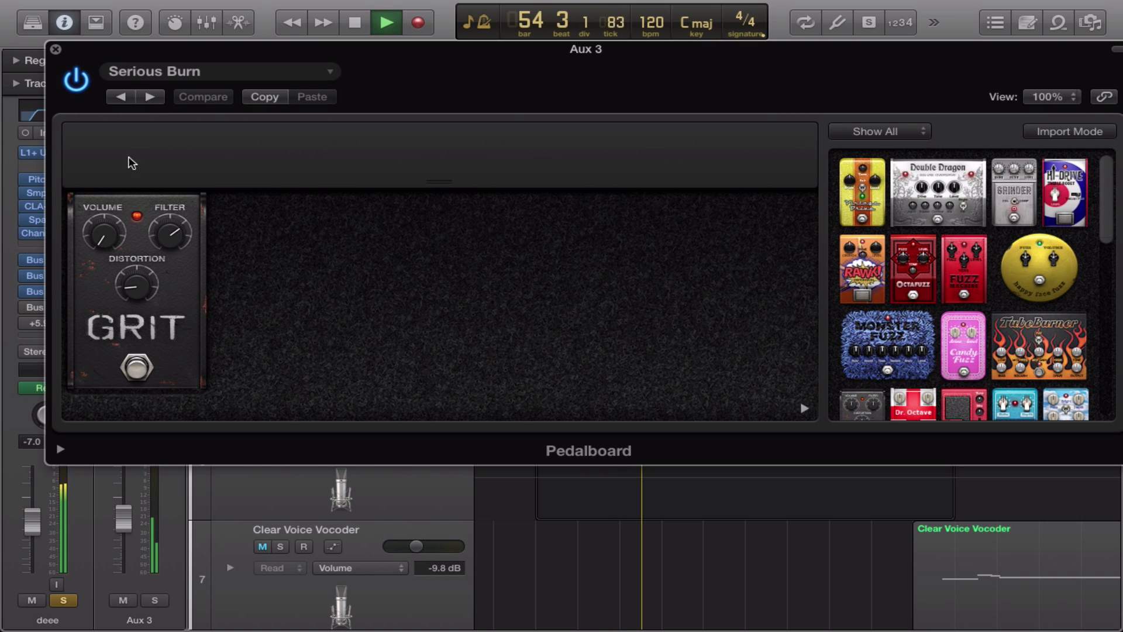
Close Aux 3's Pedalboard, then enable the vocal's Bus 4 and Bus 5 sends and audition each from bar 52, beat 2.
{"action": "left_click", "coordinate": [56, 49]}
{"action": "key", "text": "space"}
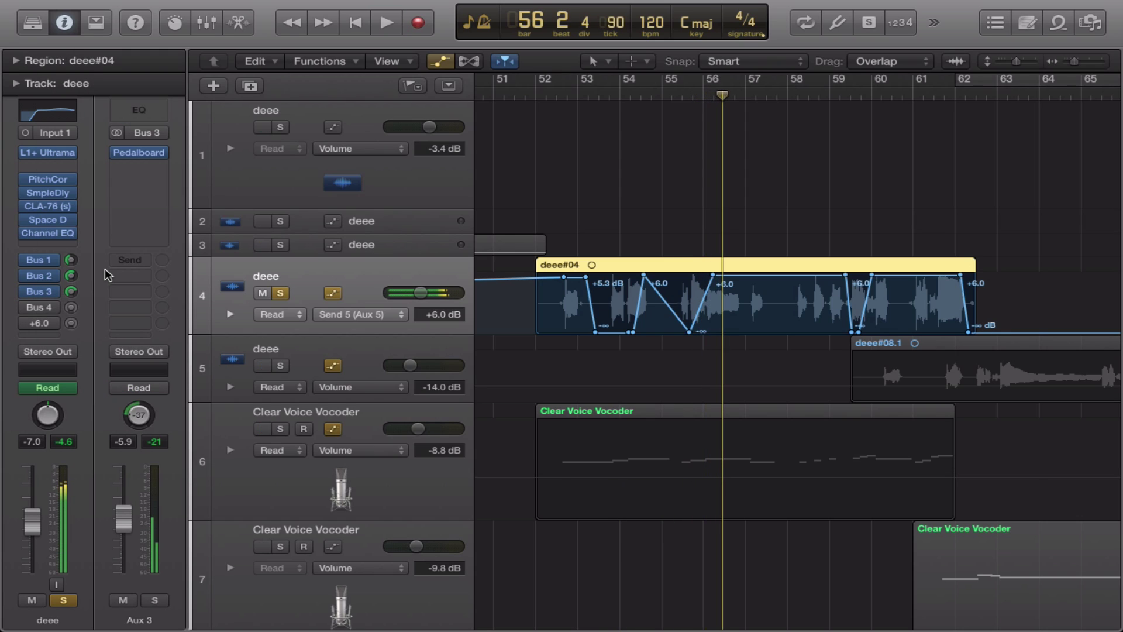
{"action": "left_click", "coordinate": [48, 308]}
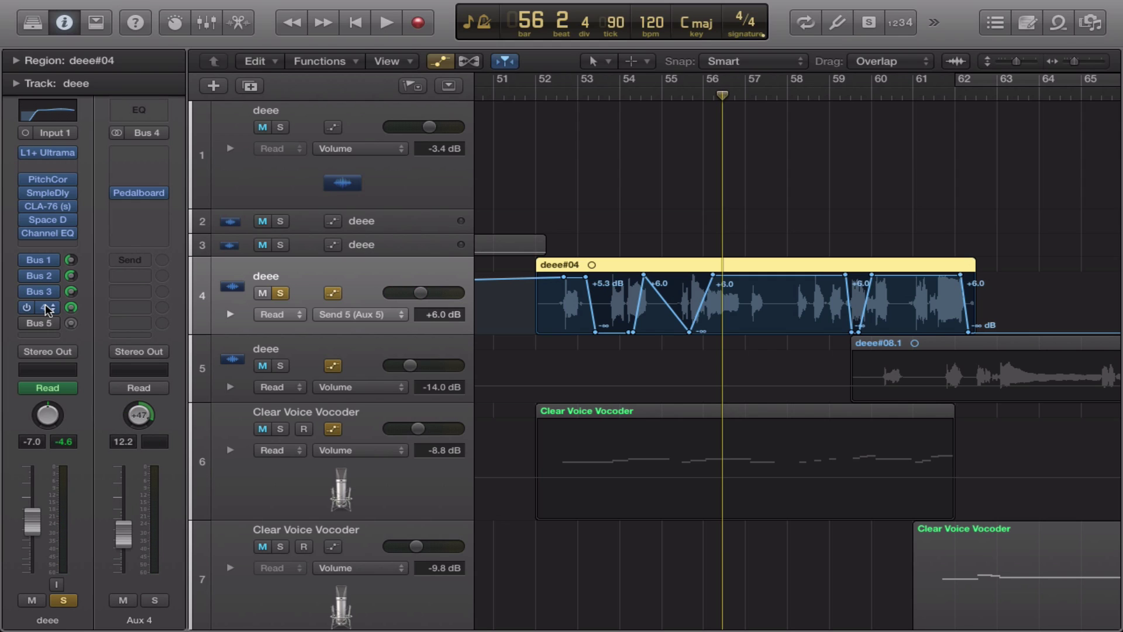
{"action": "left_click", "coordinate": [553, 103]}
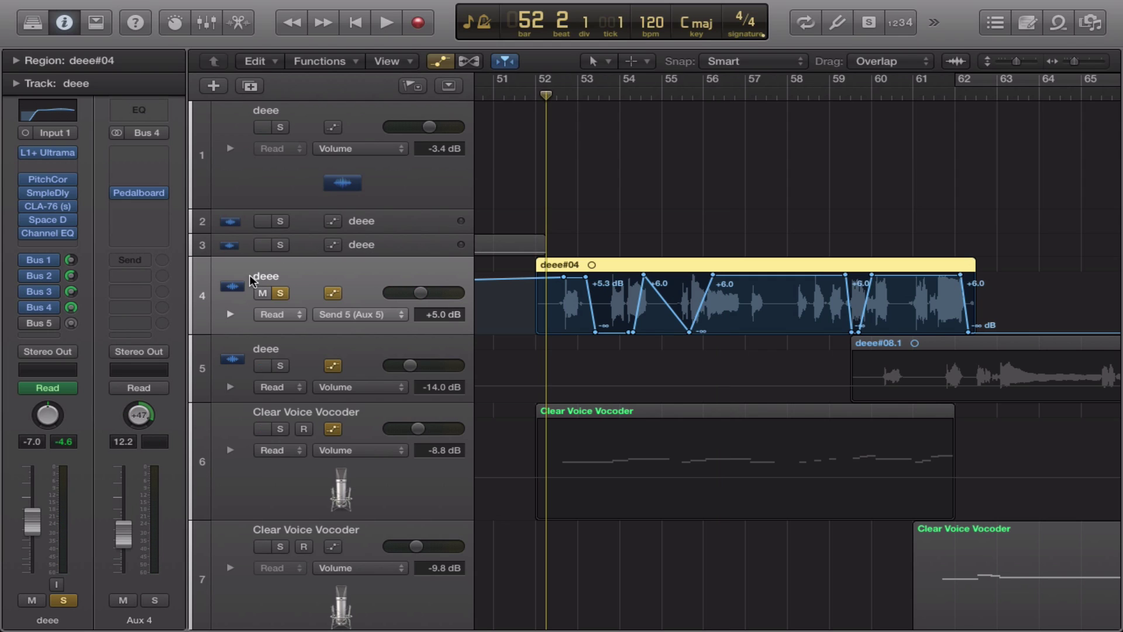
{"action": "key", "text": "space"}
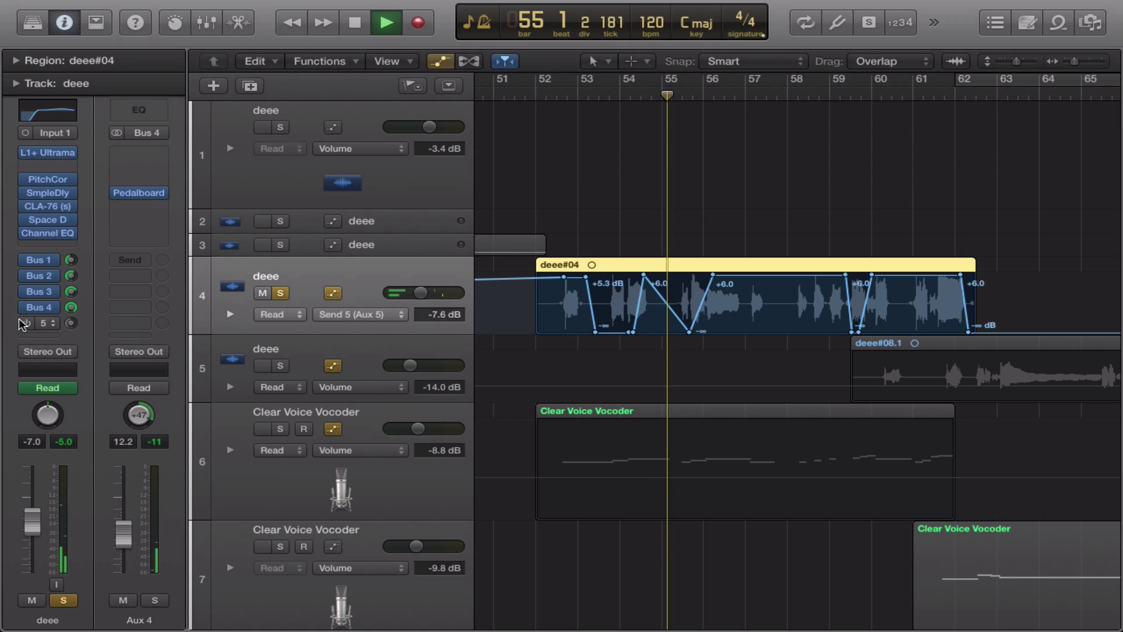
{"action": "left_click", "coordinate": [551, 97]}
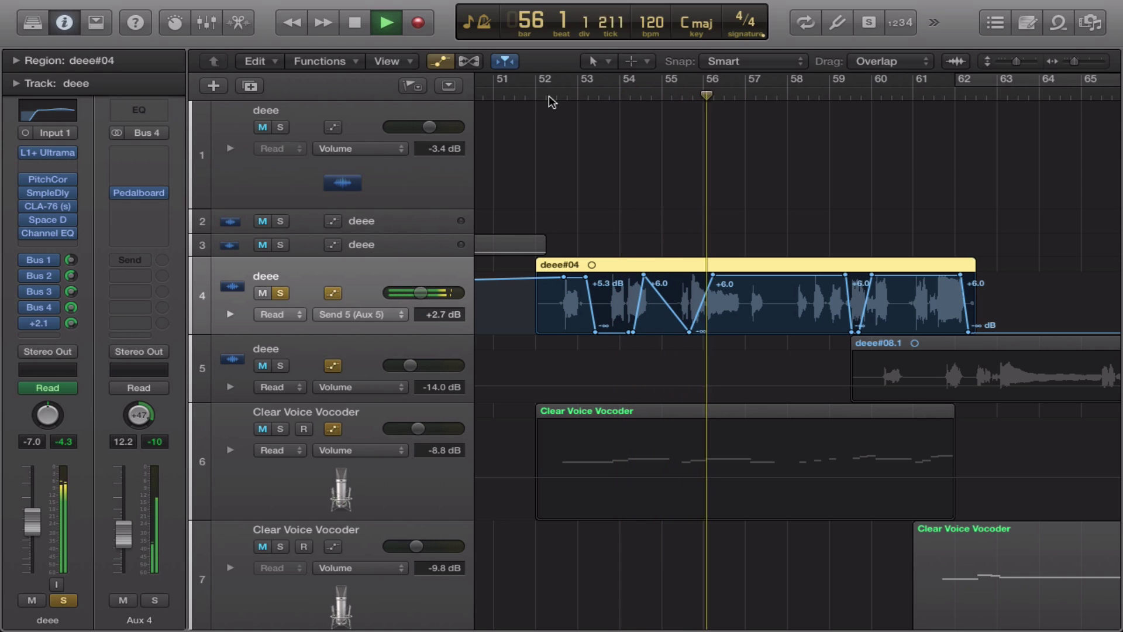
{"action": "key", "text": "space"}
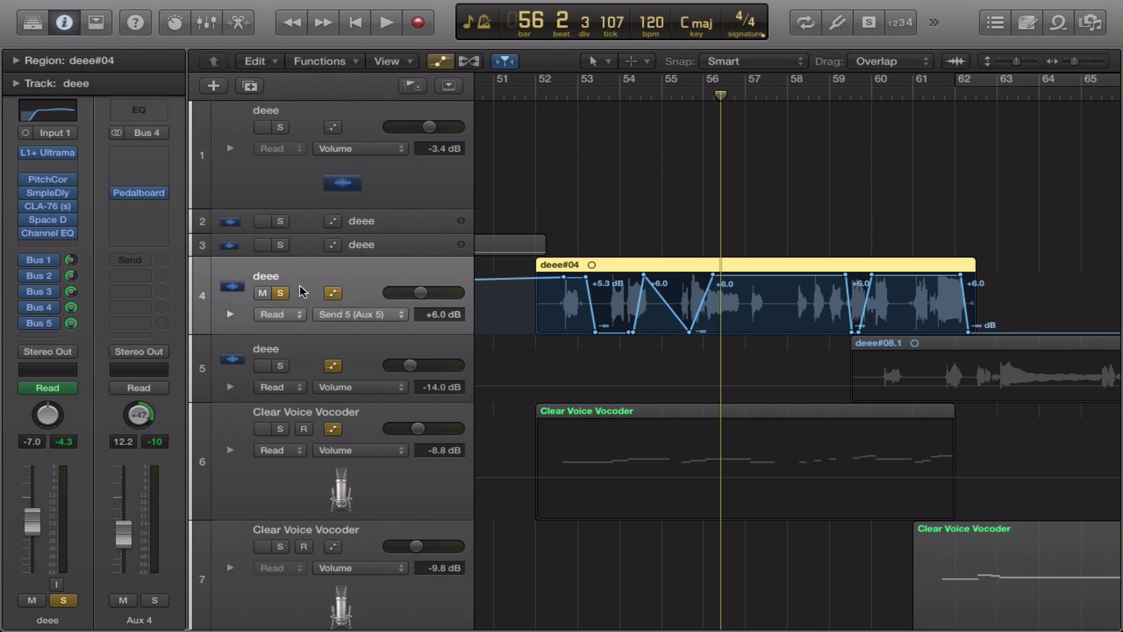
Unsolo vocal track 4, mute the Clear Voice Vocoder on track 6, and play the mix briefly from bar 52, beat 3.
{"action": "left_click", "coordinate": [278, 293]}
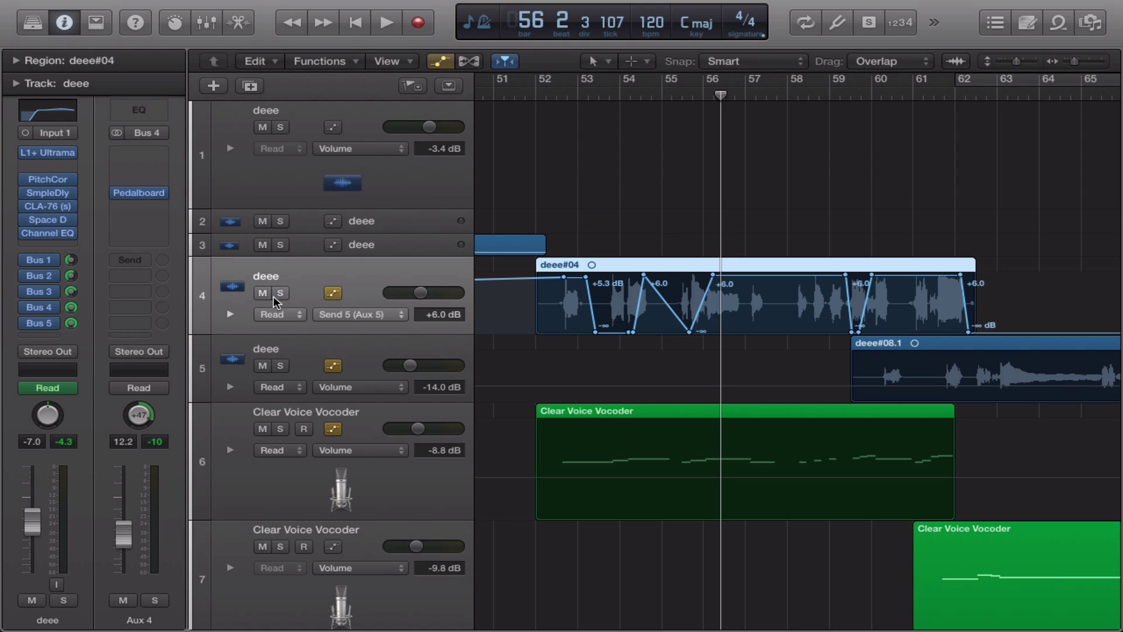
{"action": "left_click", "coordinate": [263, 429]}
{"action": "left_click", "coordinate": [555, 93]}
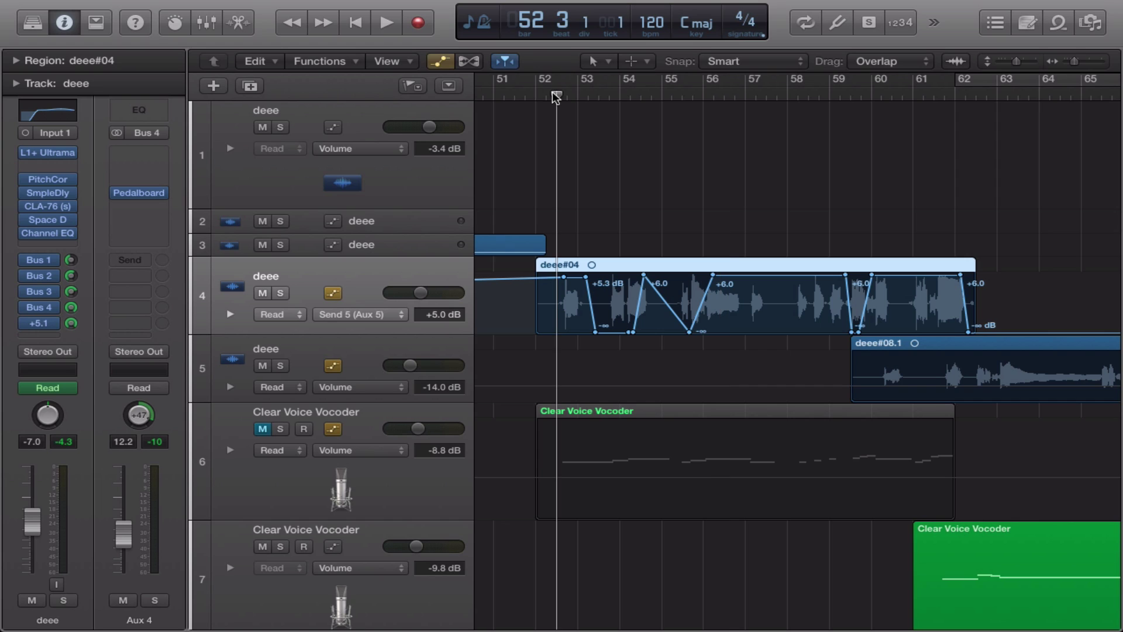
{"action": "key", "text": "space"}
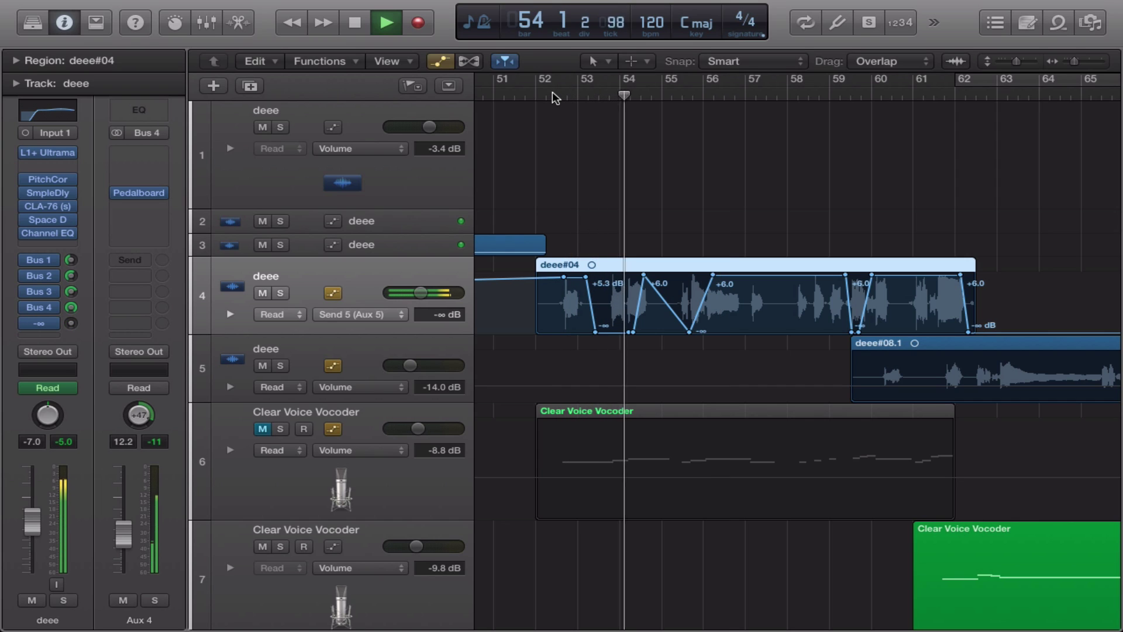
{"action": "key", "text": "space"}
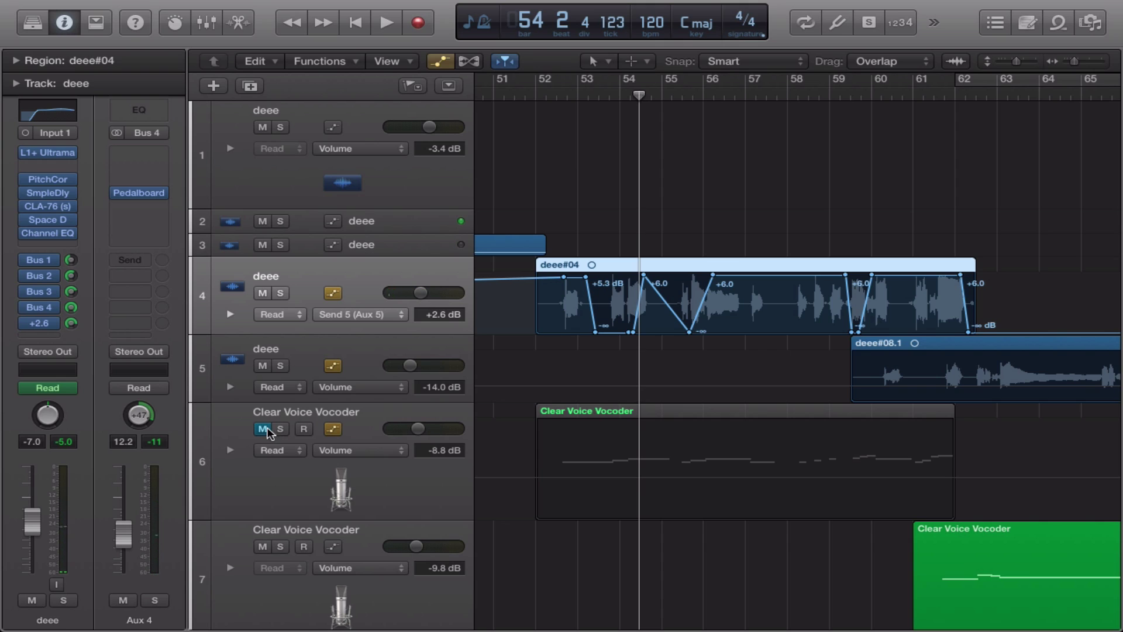
Unmute and solo the Clear Voice Vocoder on track 6 and audition it alone from bar 52.
{"action": "left_click", "coordinate": [263, 428]}
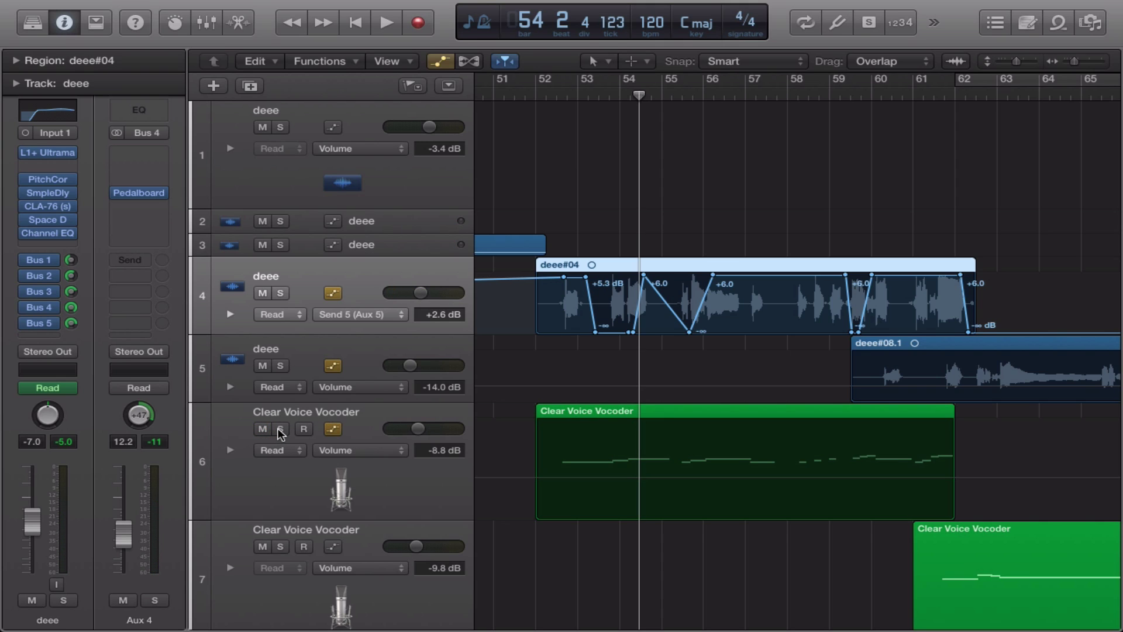
{"action": "left_click", "coordinate": [280, 429]}
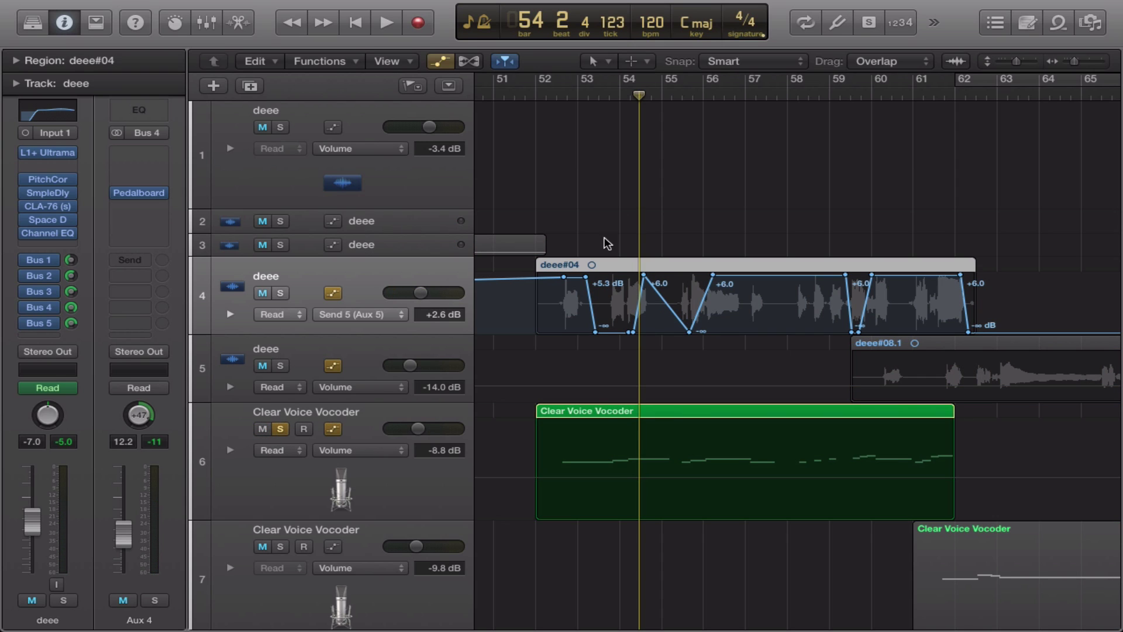
{"action": "left_click", "coordinate": [564, 92]}
{"action": "key", "text": "space"}
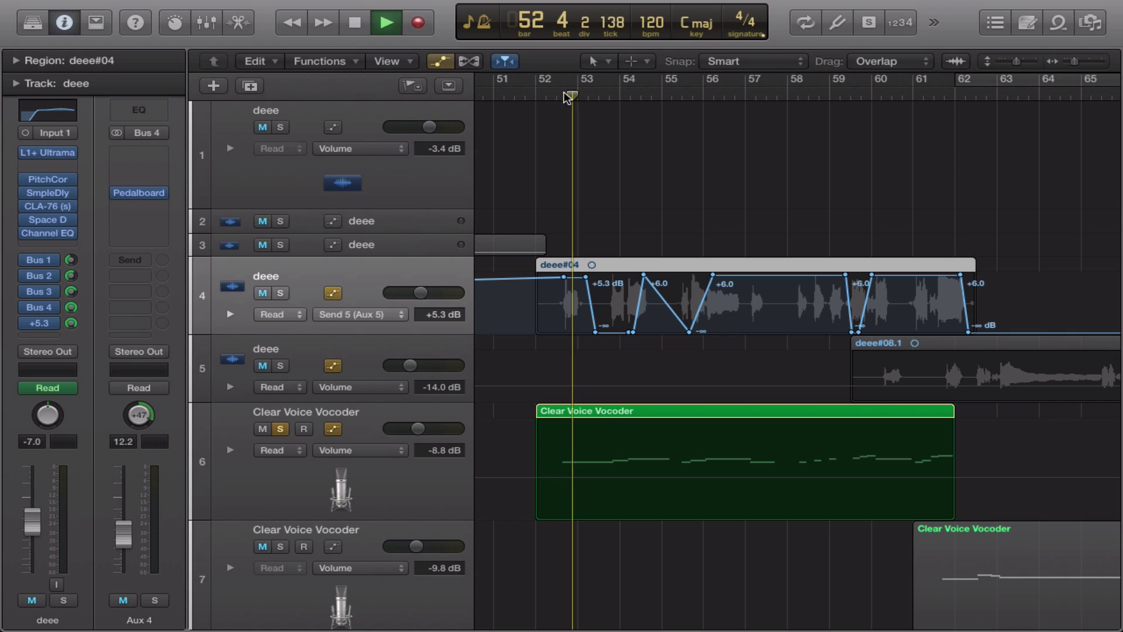
{"action": "left_click", "coordinate": [539, 94]}
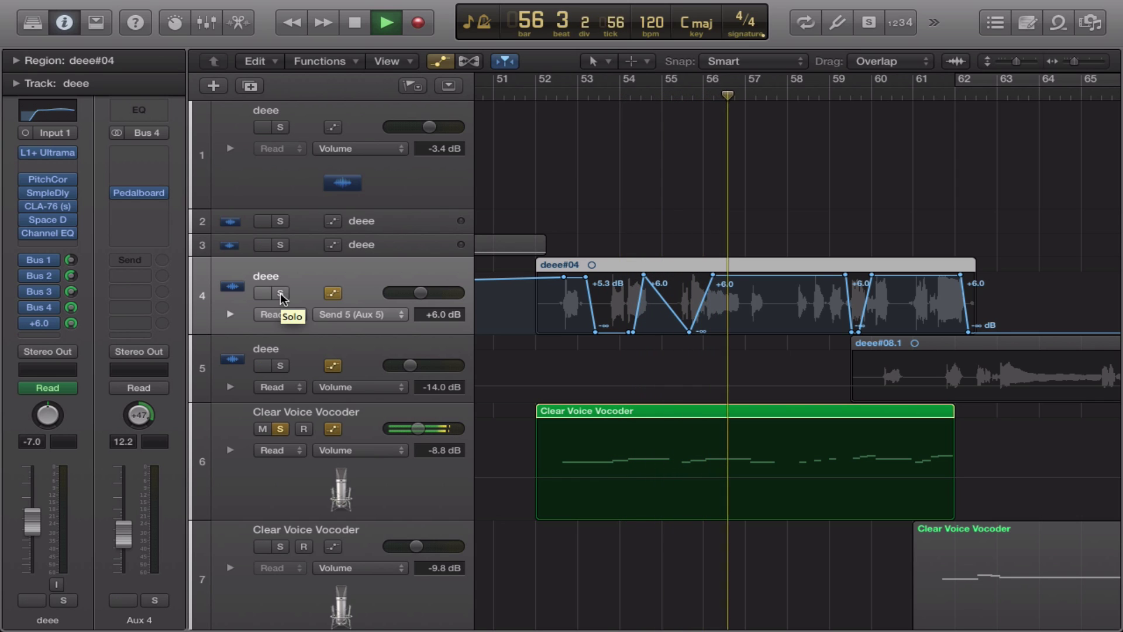
{"action": "key", "text": "space"}
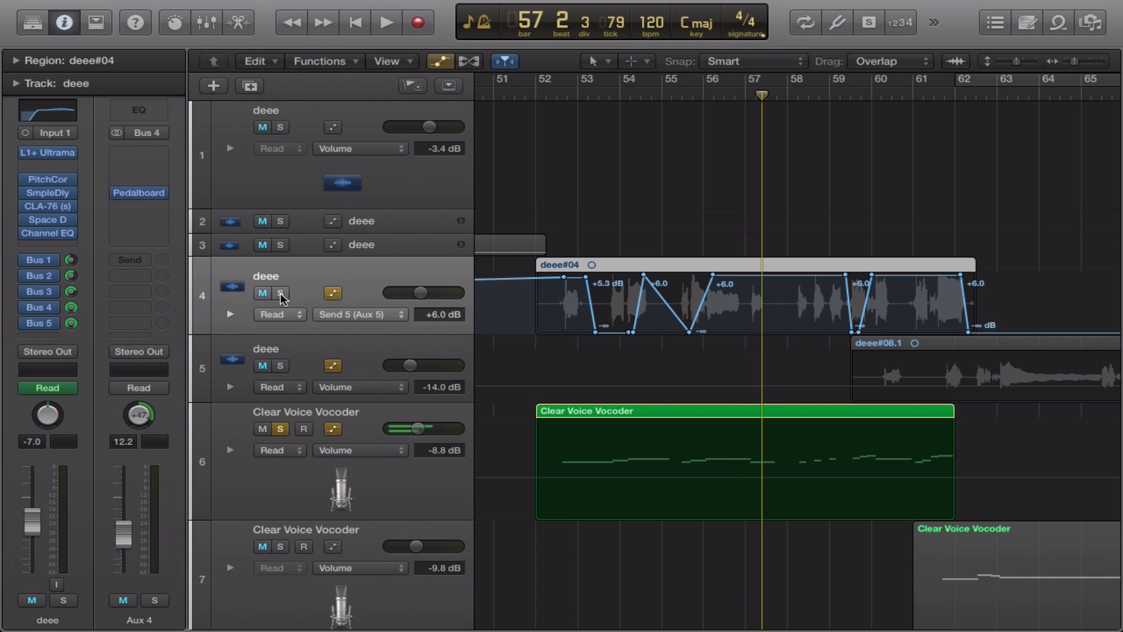
Select vocoder track 6, view the new-track options without creating one, and locate EVOC 20 PS (Vocoder Synth) among the instruments.
{"action": "left_click", "coordinate": [363, 410]}
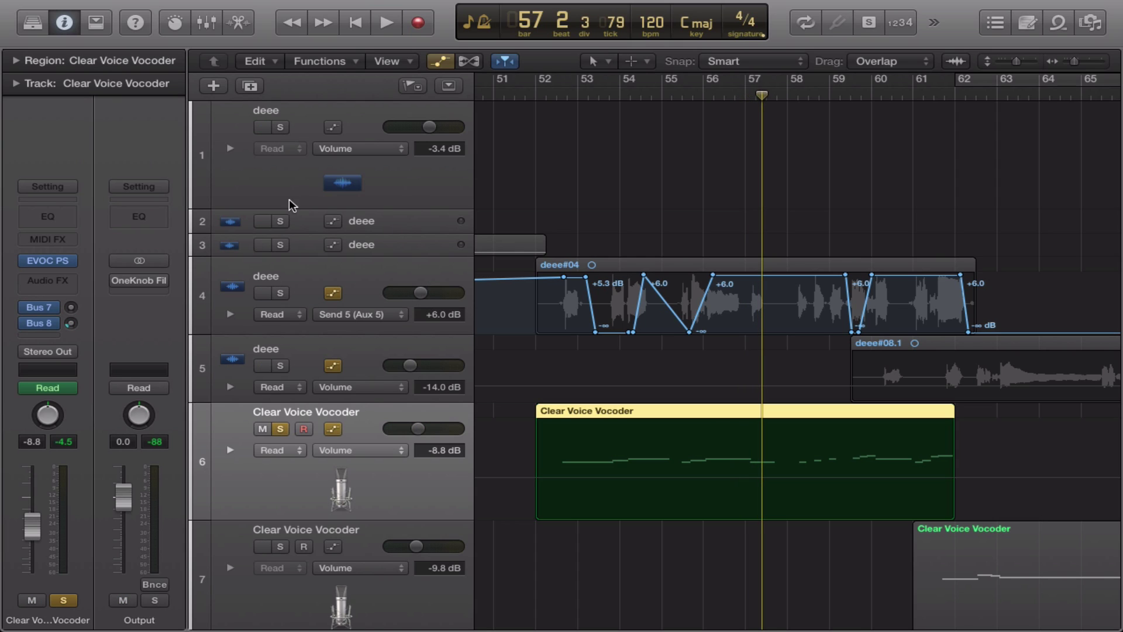
{"action": "left_click", "coordinate": [214, 85]}
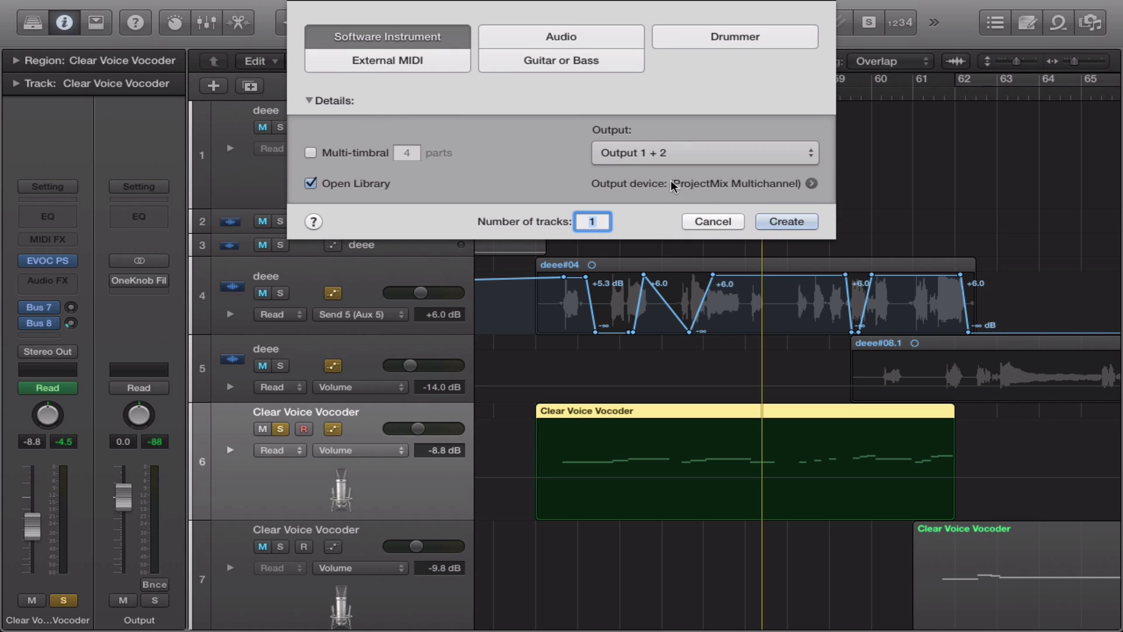
{"action": "left_click", "coordinate": [712, 221]}
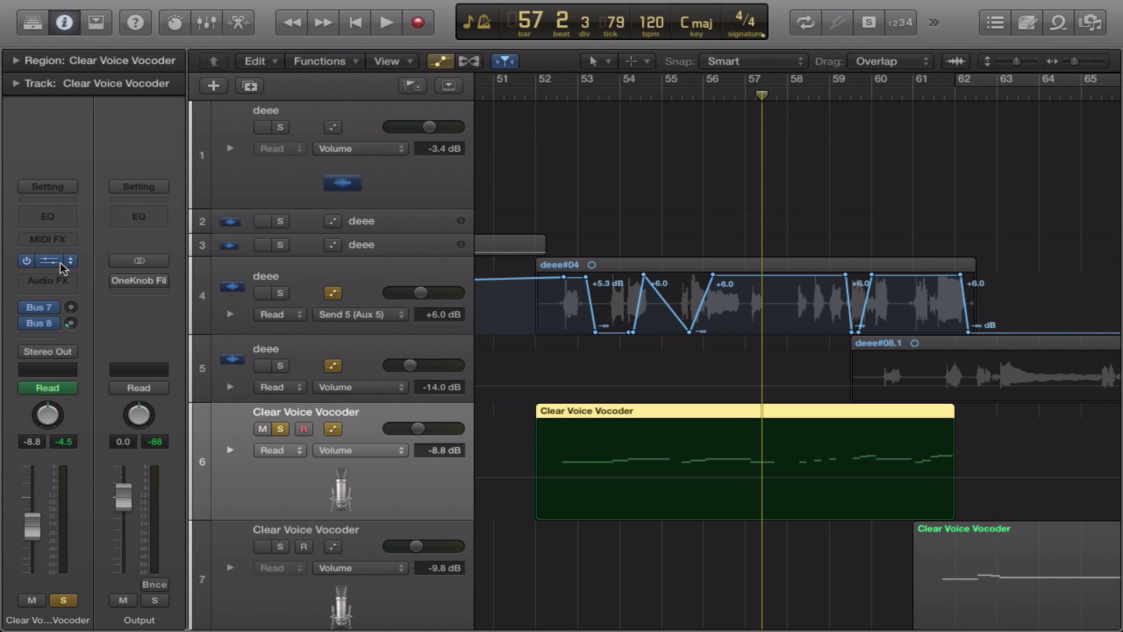
{"action": "left_click", "coordinate": [59, 261]}
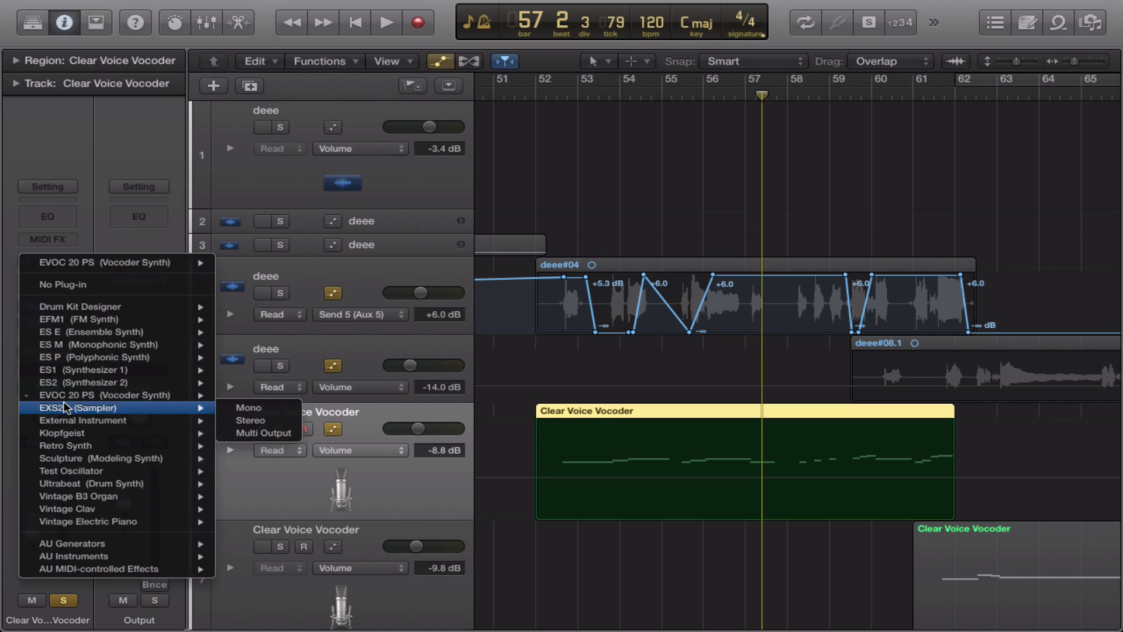
{"action": "mouse_move", "coordinate": [67, 398]}
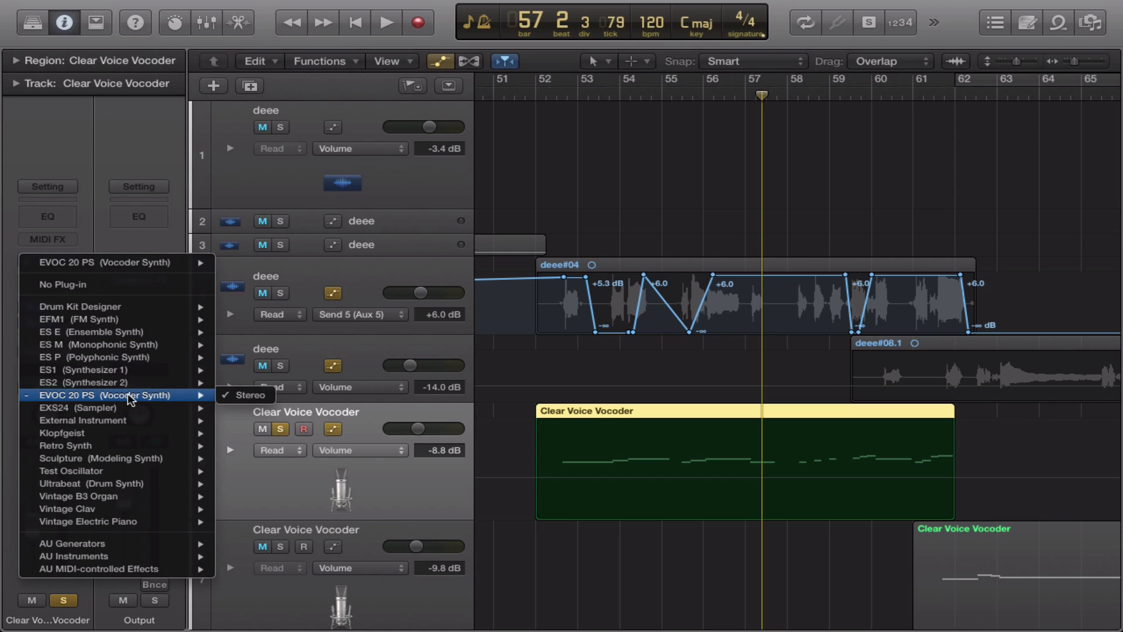
{"action": "left_click", "coordinate": [258, 499]}
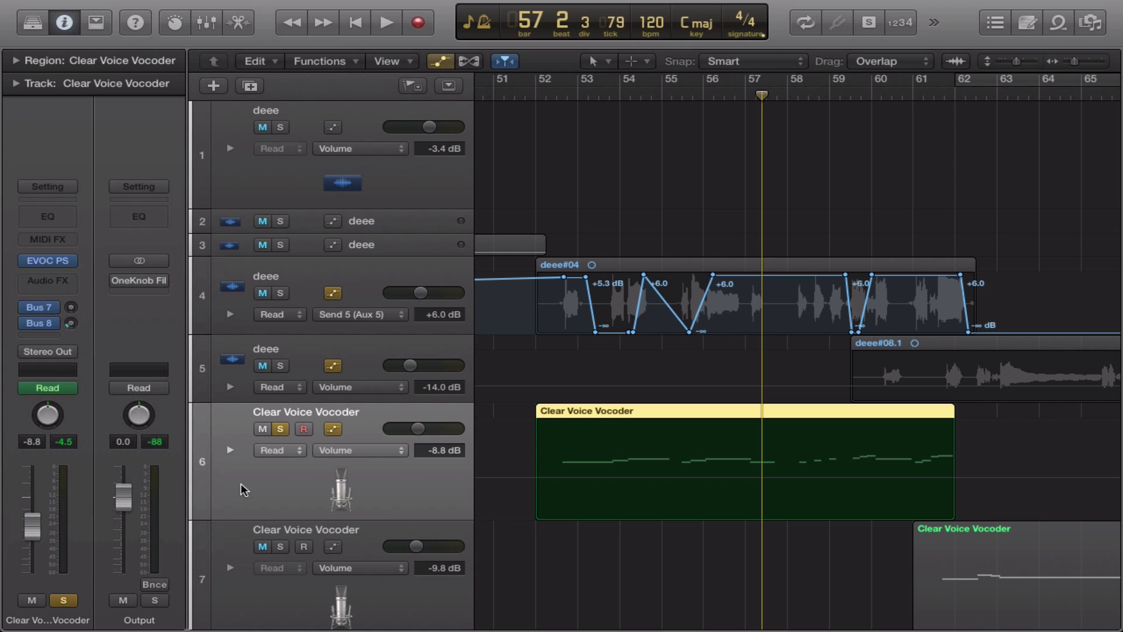
Inspect the vocoder track's EVOC 20 PolySynth, including its signal modes and side chain sources, and close the plug-in.
{"action": "left_click", "coordinate": [50, 263]}
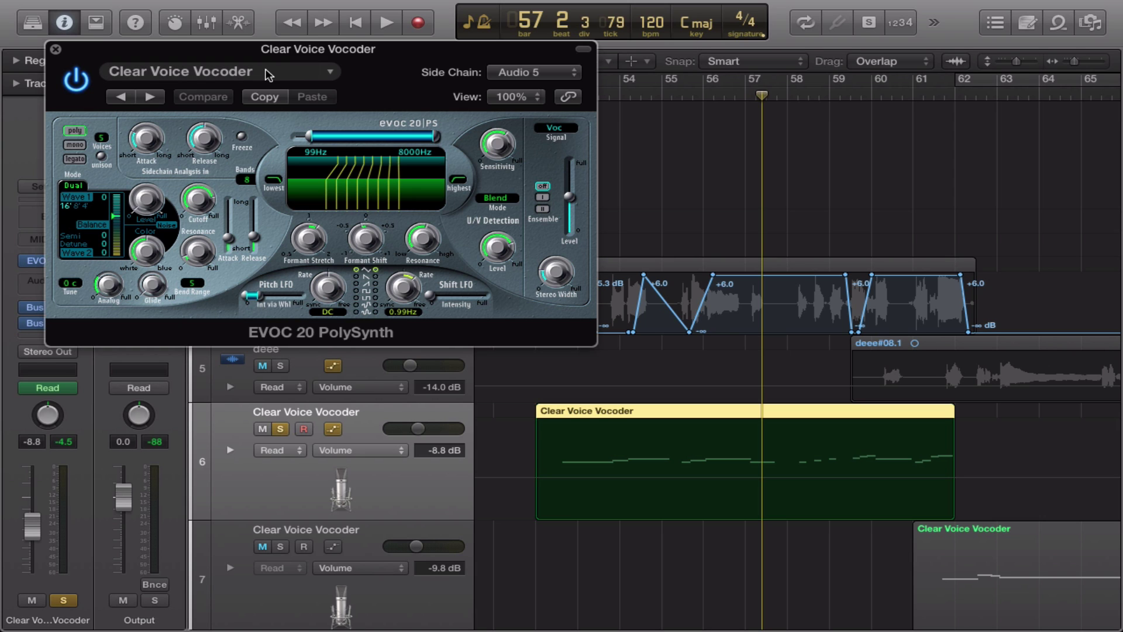
{"action": "left_click", "coordinate": [553, 132]}
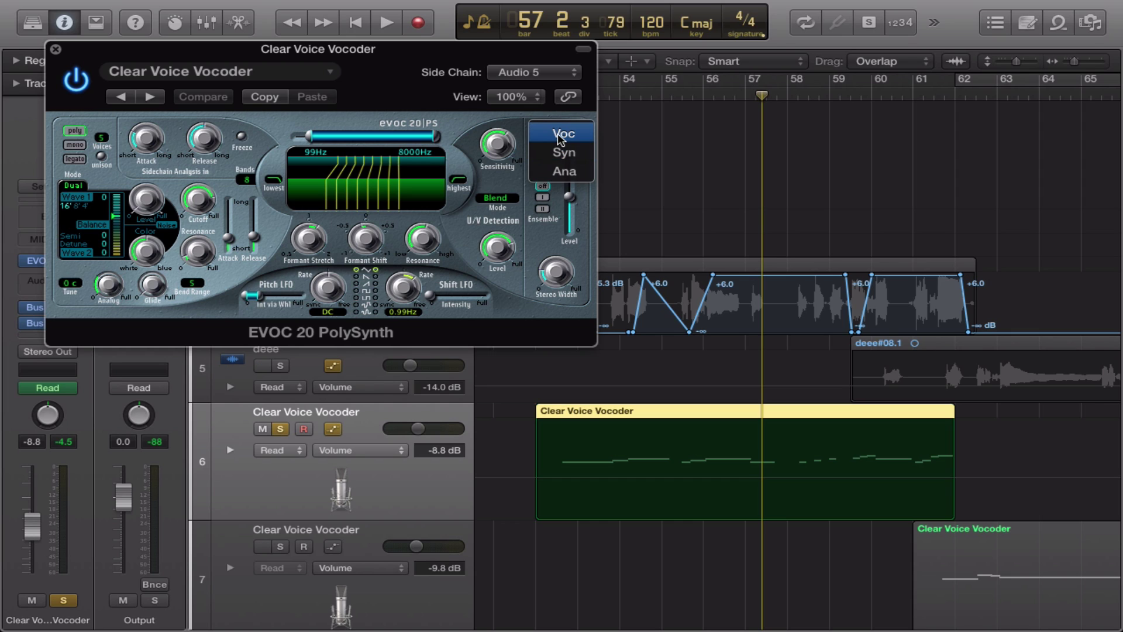
{"action": "left_click", "coordinate": [554, 105]}
{"action": "left_click", "coordinate": [528, 73]}
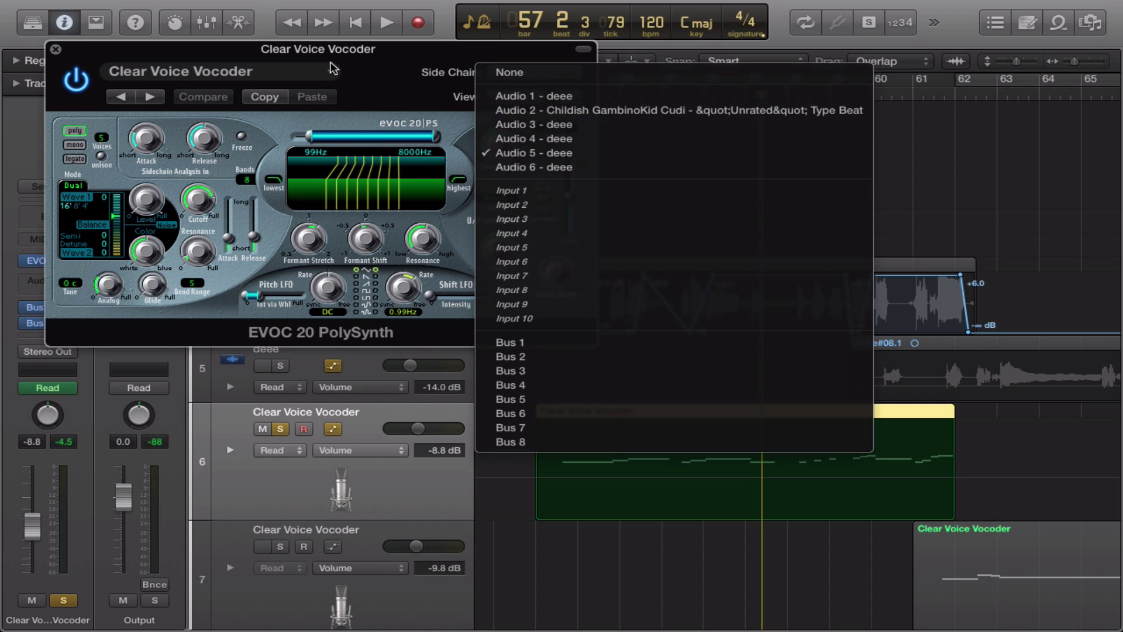
{"action": "left_click", "coordinate": [54, 51]}
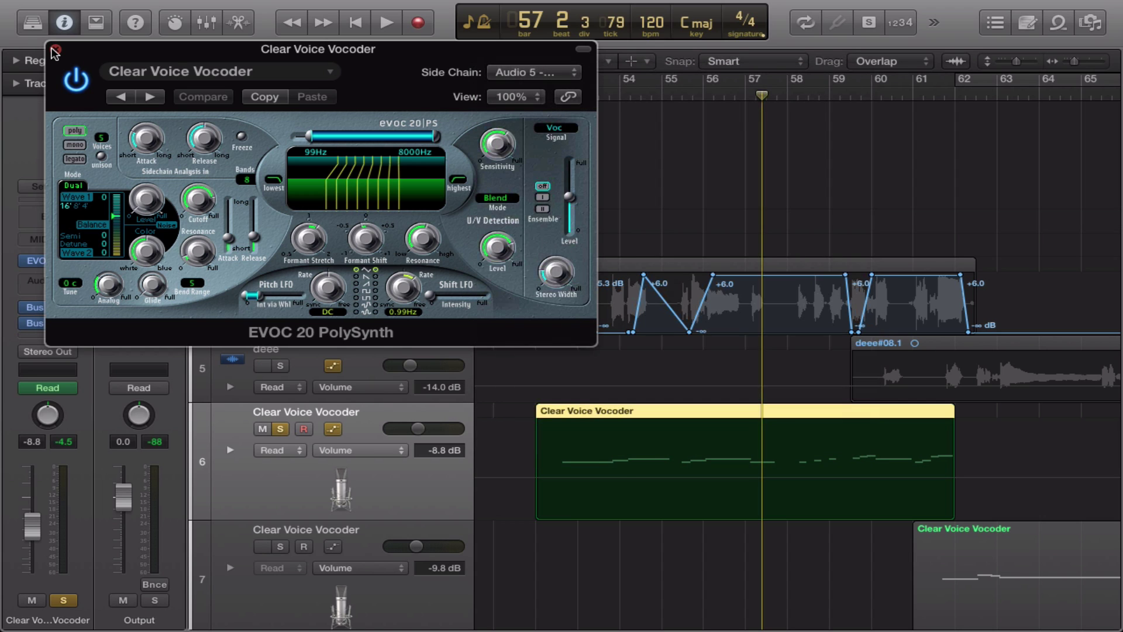
{"action": "left_click", "coordinate": [55, 51]}
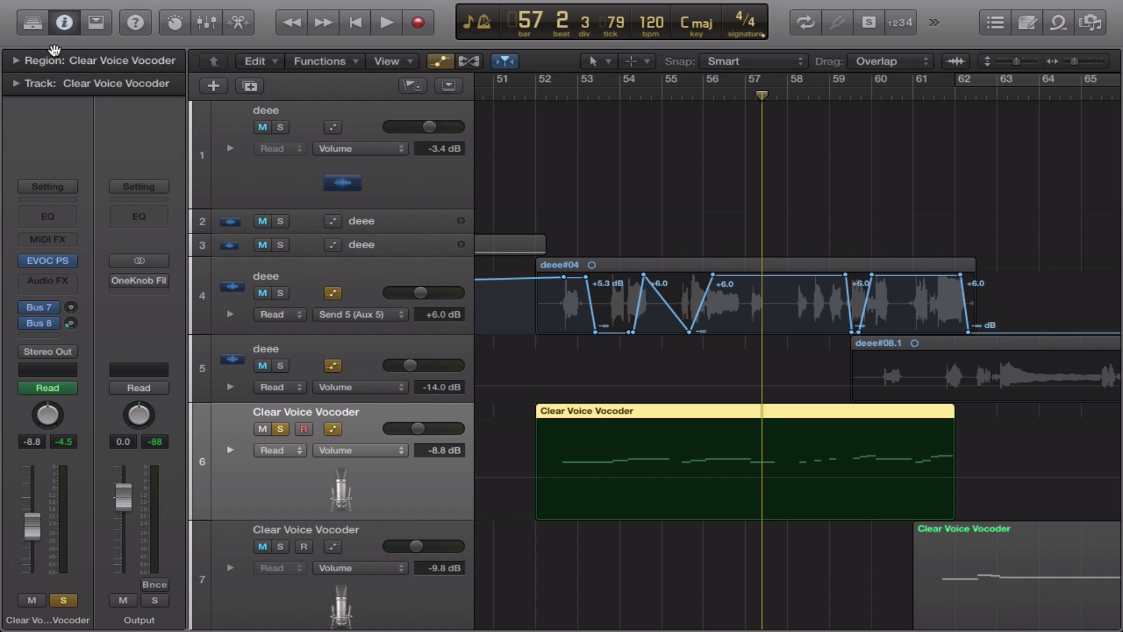
Try a few notes on the Clear Voice Vocoder with Musical Typing and close it.
{"action": "key", "text": "super+k"}
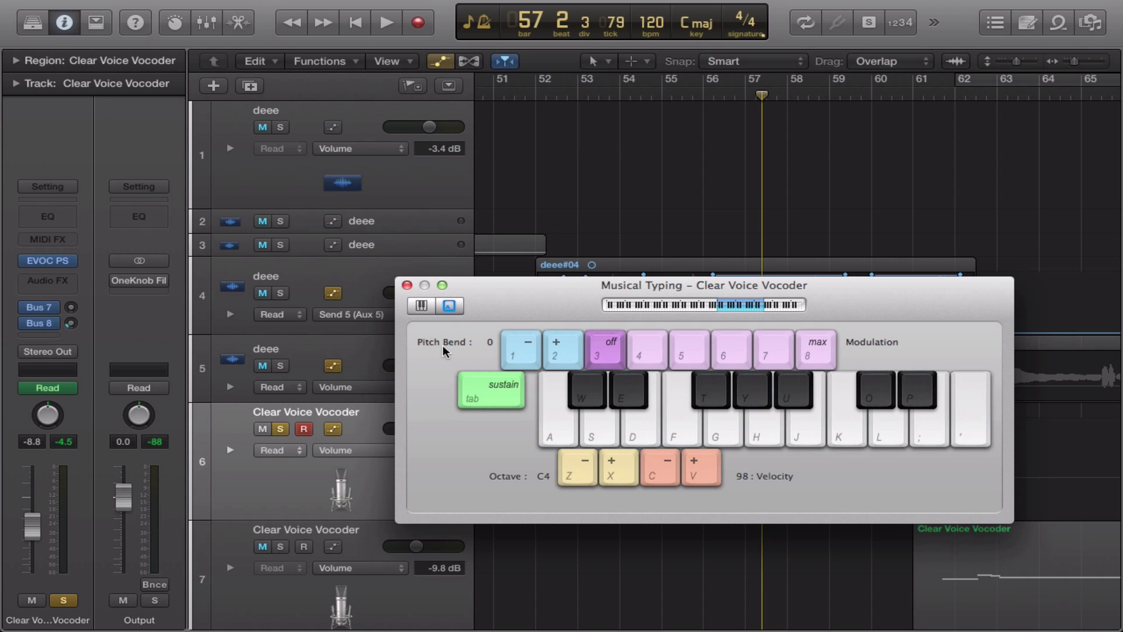
{"action": "key", "text": "a"}
{"action": "key", "text": "j"}
{"action": "key", "text": "l"}
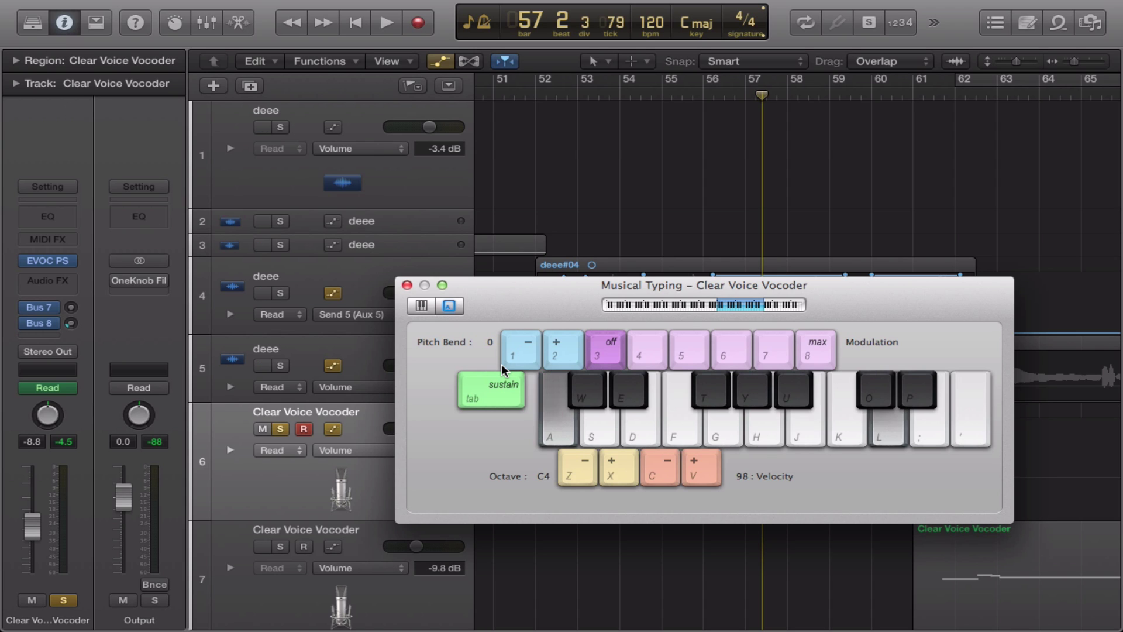
{"action": "key", "text": "f"}
{"action": "key", "text": "j"}
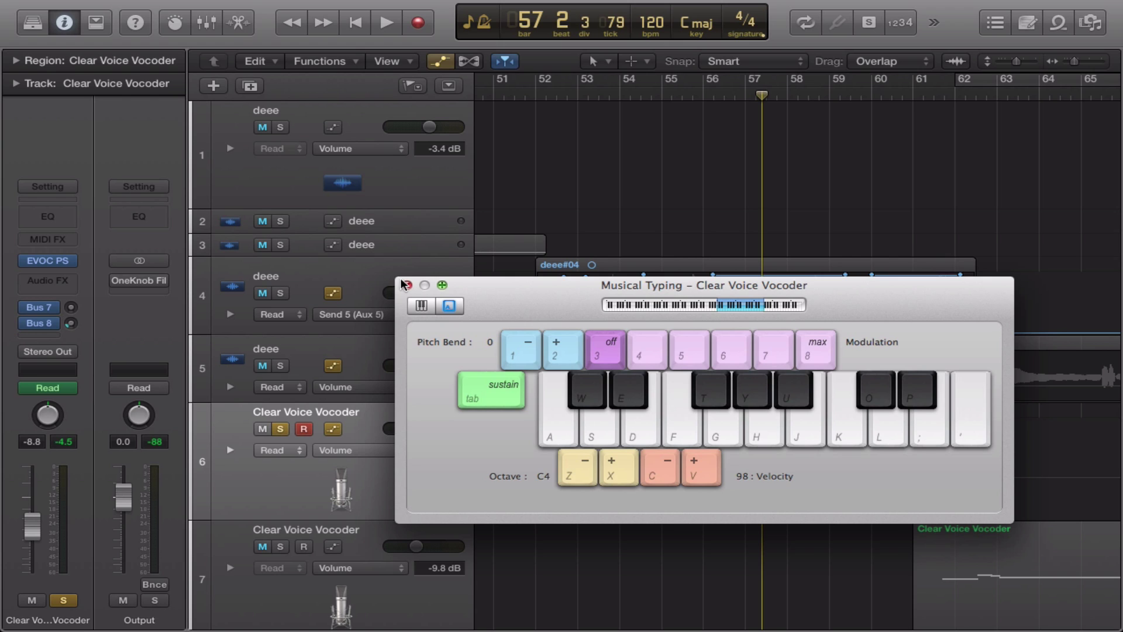
{"action": "left_click", "coordinate": [403, 285]}
Solo vocal track 4 together with the vocoder and play both from bar 52, following the playback along the timeline.
{"action": "scroll", "coordinate": [594, 446], "scroll_direction": "down", "scroll_amount": 1}
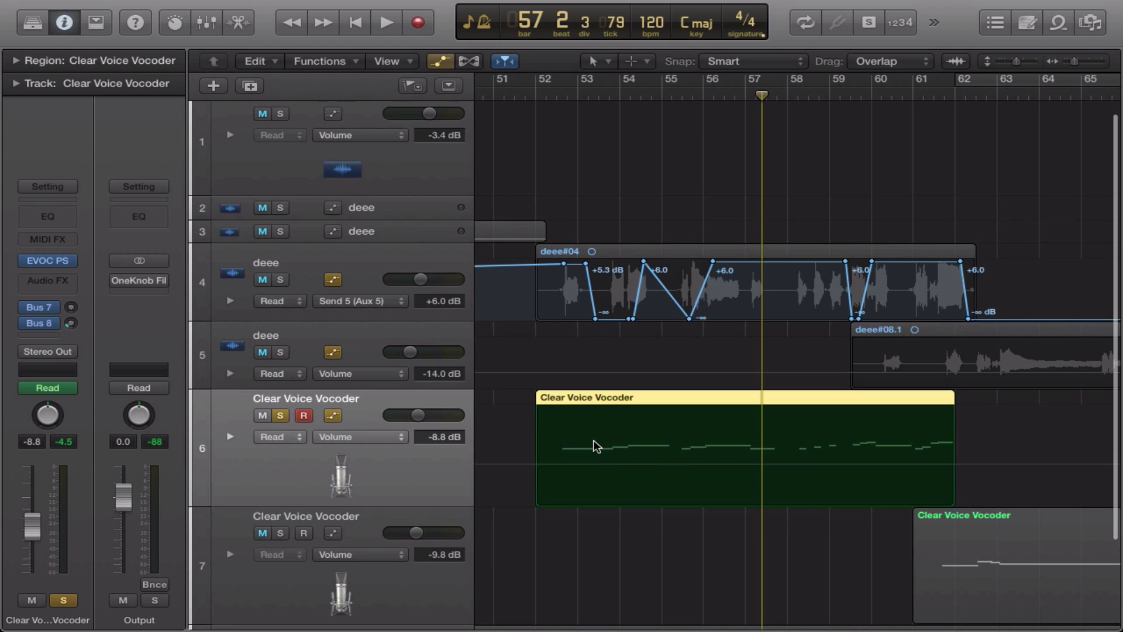
{"action": "left_click", "coordinate": [550, 85]}
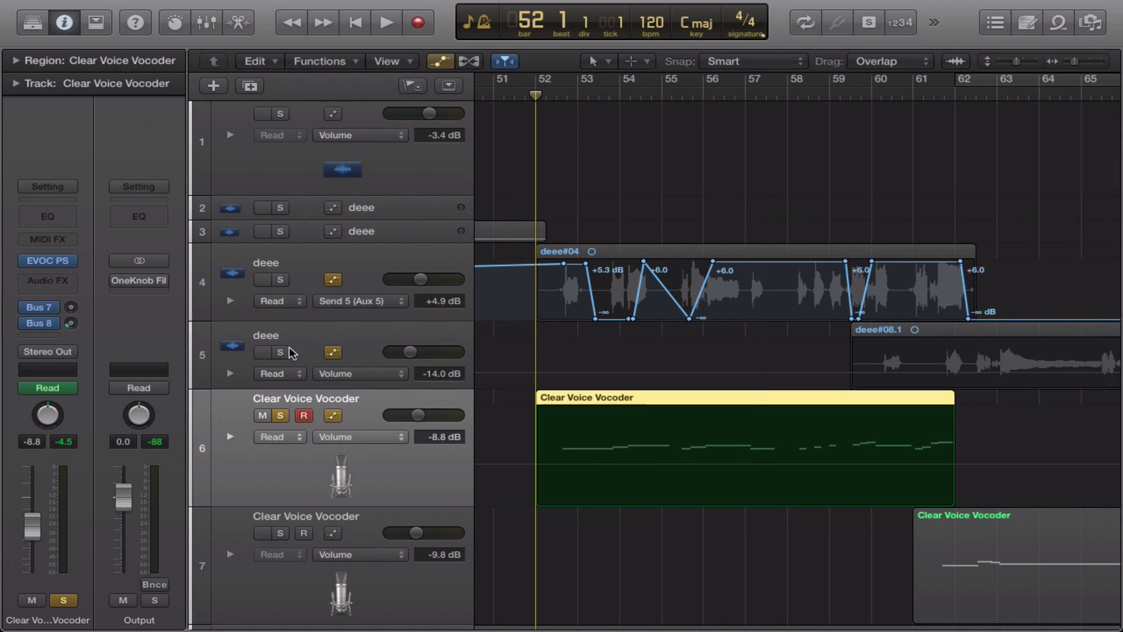
{"action": "left_click", "coordinate": [280, 282]}
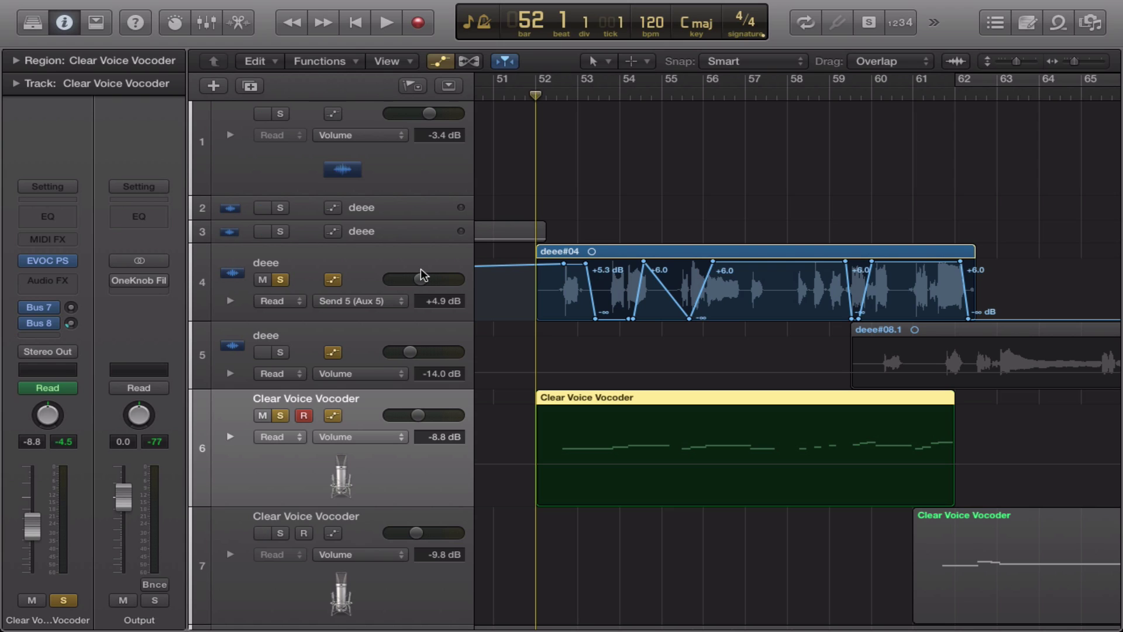
{"action": "key", "text": "space"}
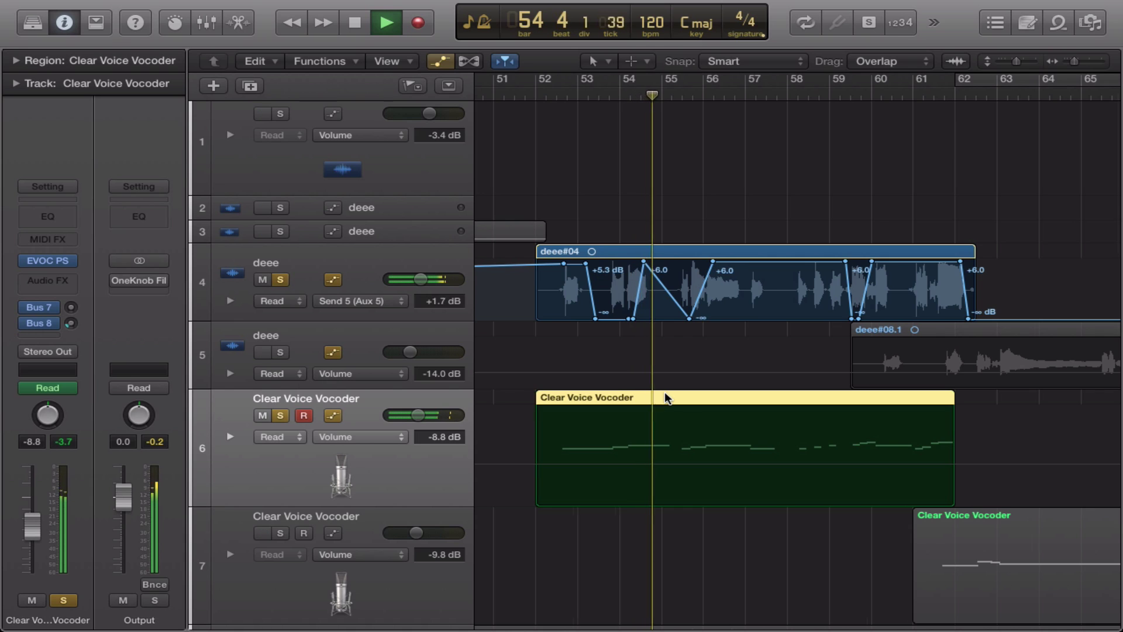
{"action": "scroll", "coordinate": [664, 392], "scroll_direction": "right", "scroll_amount": 5}
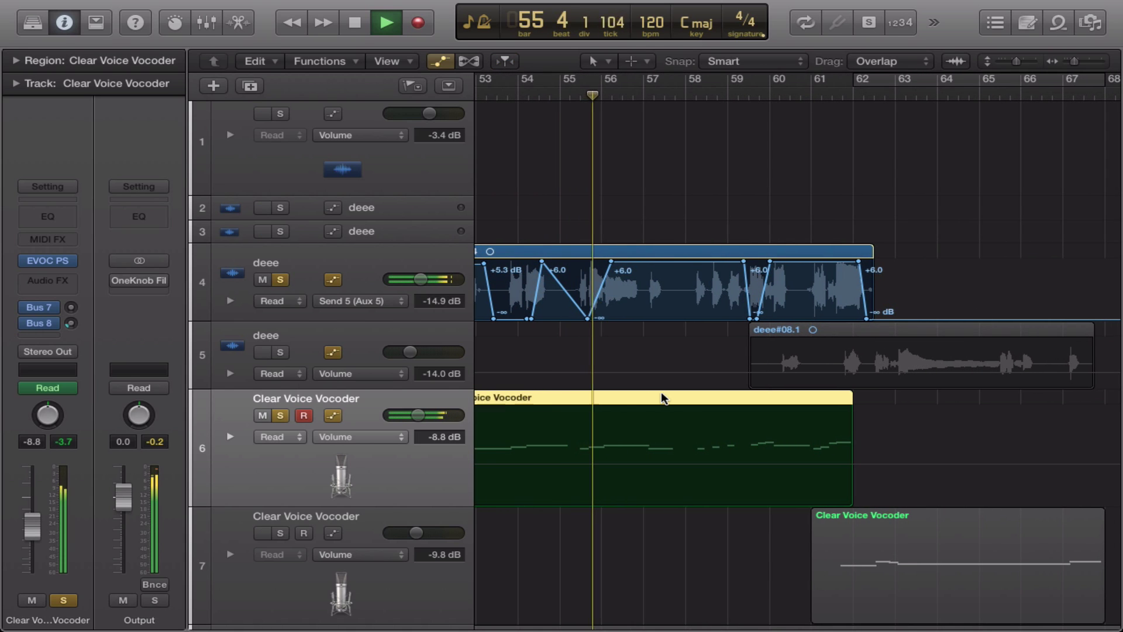
{"action": "scroll", "coordinate": [605, 402], "scroll_direction": "right", "scroll_amount": 5}
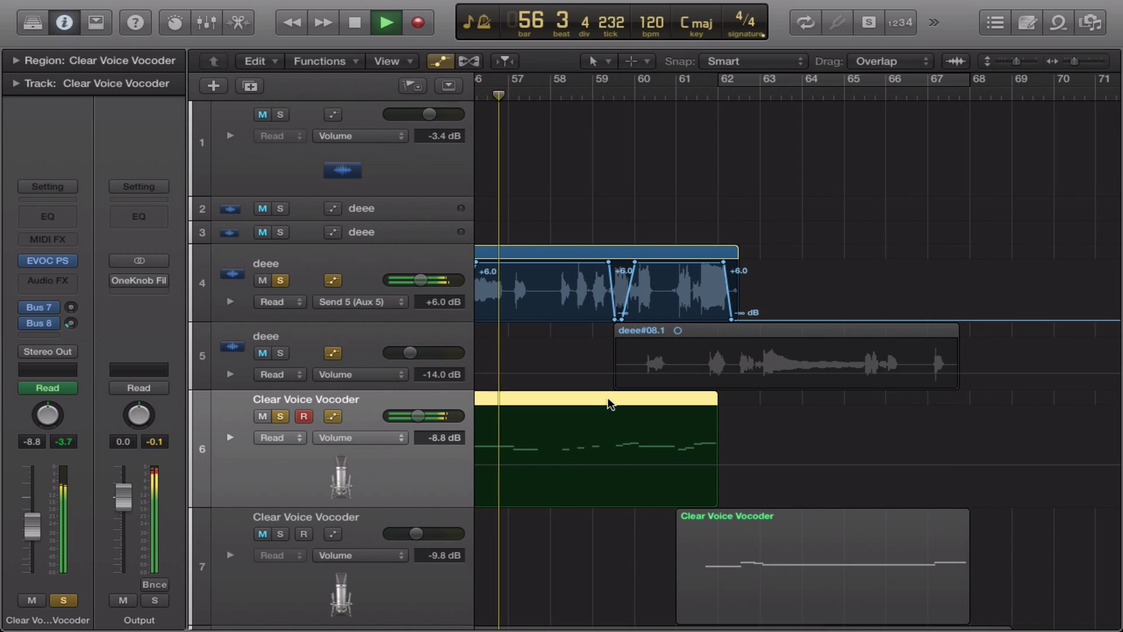
Turn off solo on vocoder track 6 and vocal track 4 so all tracks play together.
{"action": "scroll", "coordinate": [608, 402], "scroll_direction": "left", "scroll_amount": 3}
{"action": "scroll", "coordinate": [609, 402], "scroll_direction": "down", "scroll_amount": 8}
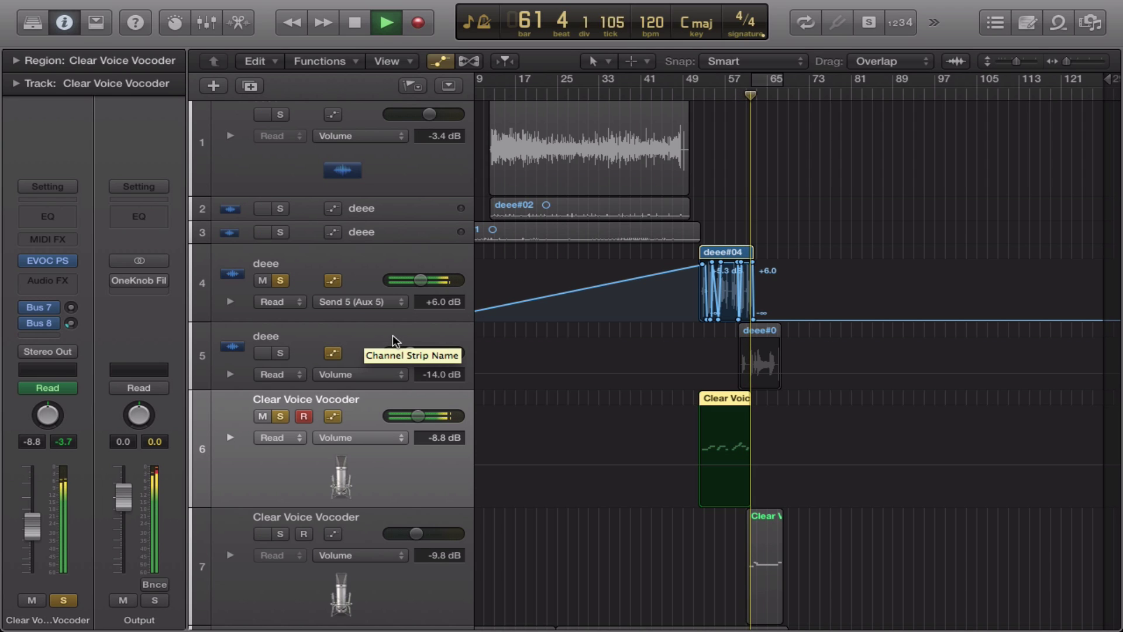
{"action": "left_click", "coordinate": [280, 416]}
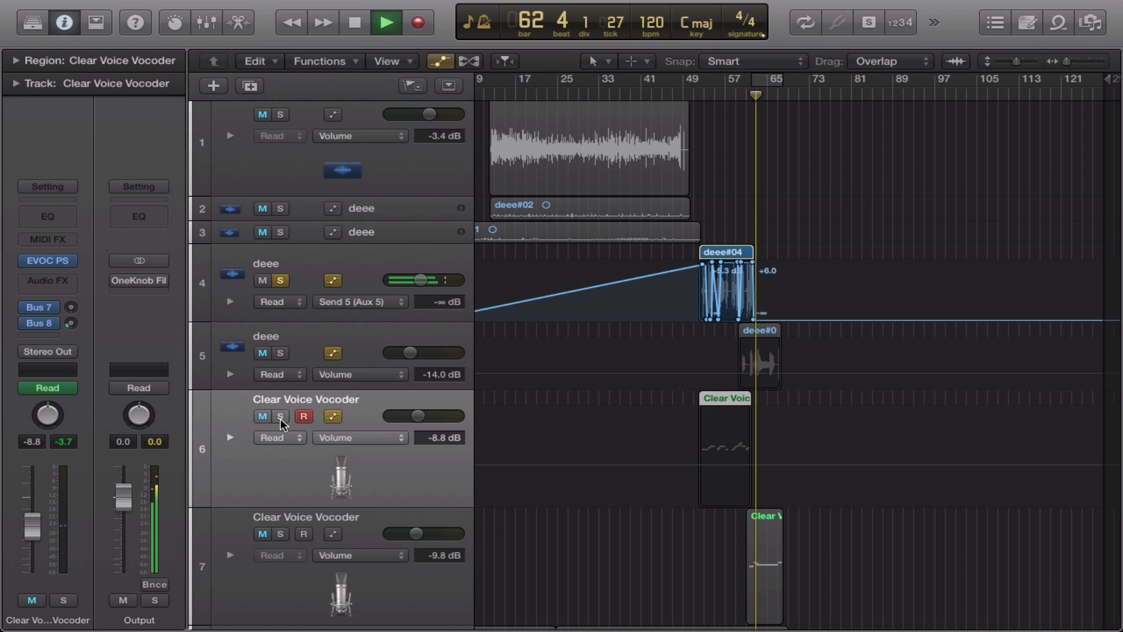
{"action": "left_click", "coordinate": [280, 280]}
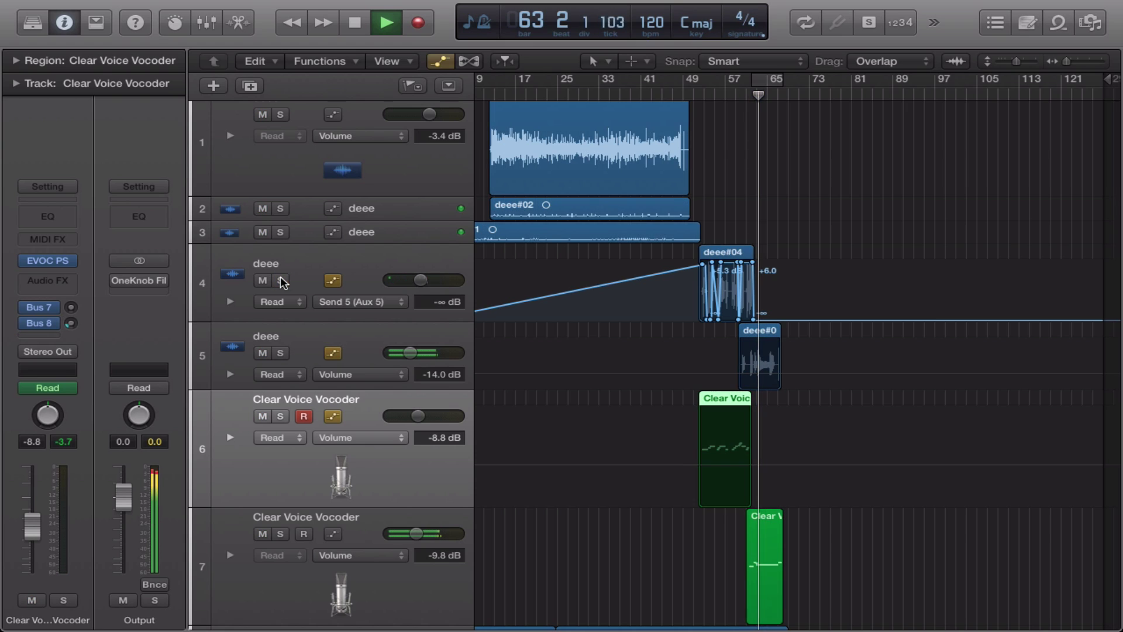
Play the full mix from about bar 50 to the end of the song, stop playback, and look over the arrangement from track 1 to 8.
{"action": "left_click", "coordinate": [695, 93]}
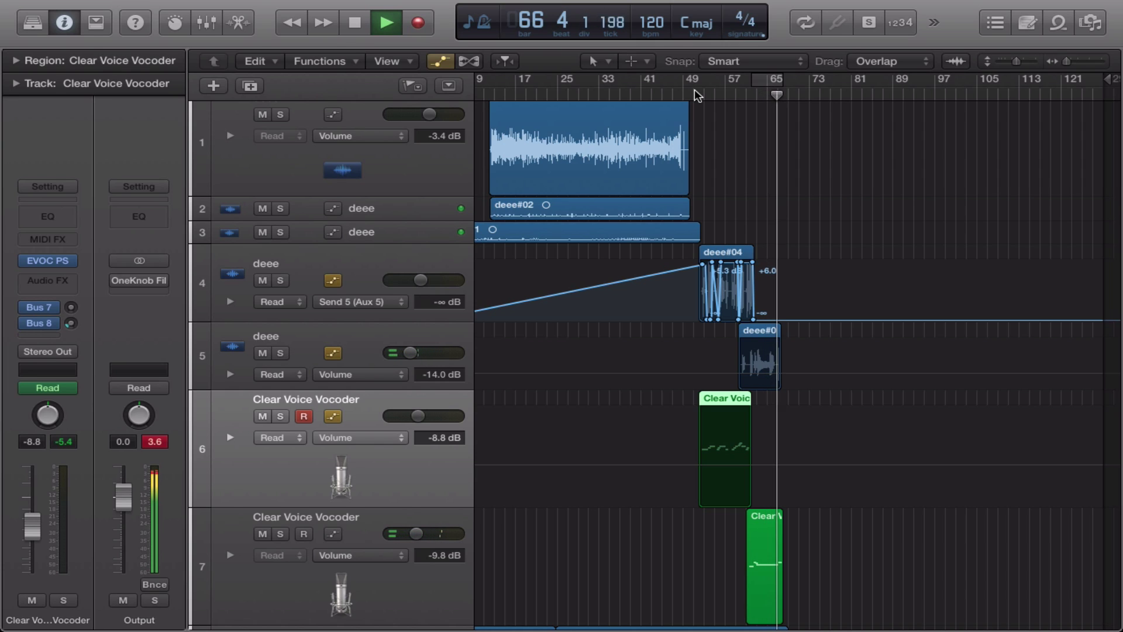
{"action": "key", "text": "space"}
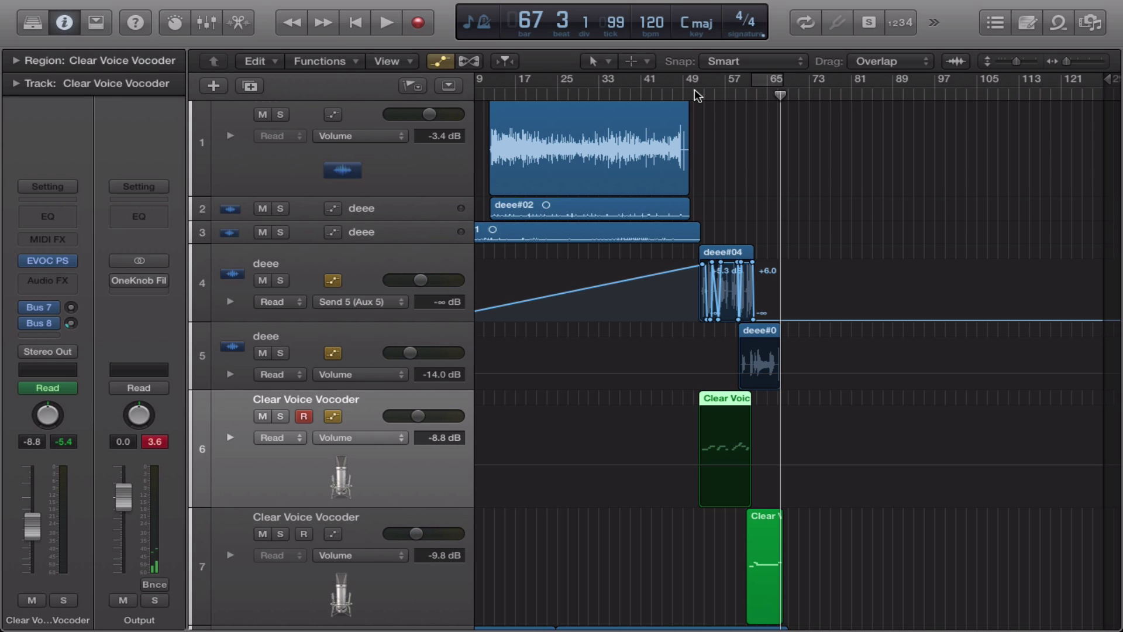
{"action": "scroll", "coordinate": [658, 342], "scroll_direction": "left", "scroll_amount": 1}
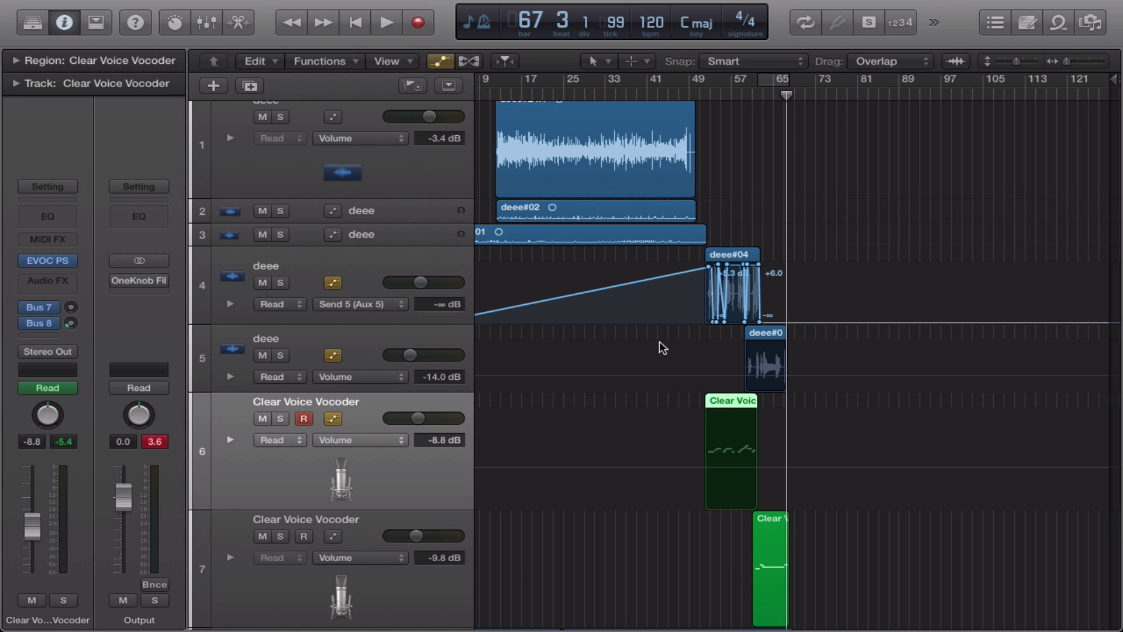
{"action": "scroll", "coordinate": [538, 377], "scroll_direction": "up", "scroll_amount": 1}
{"action": "scroll", "coordinate": [538, 377], "scroll_direction": "left", "scroll_amount": 2}
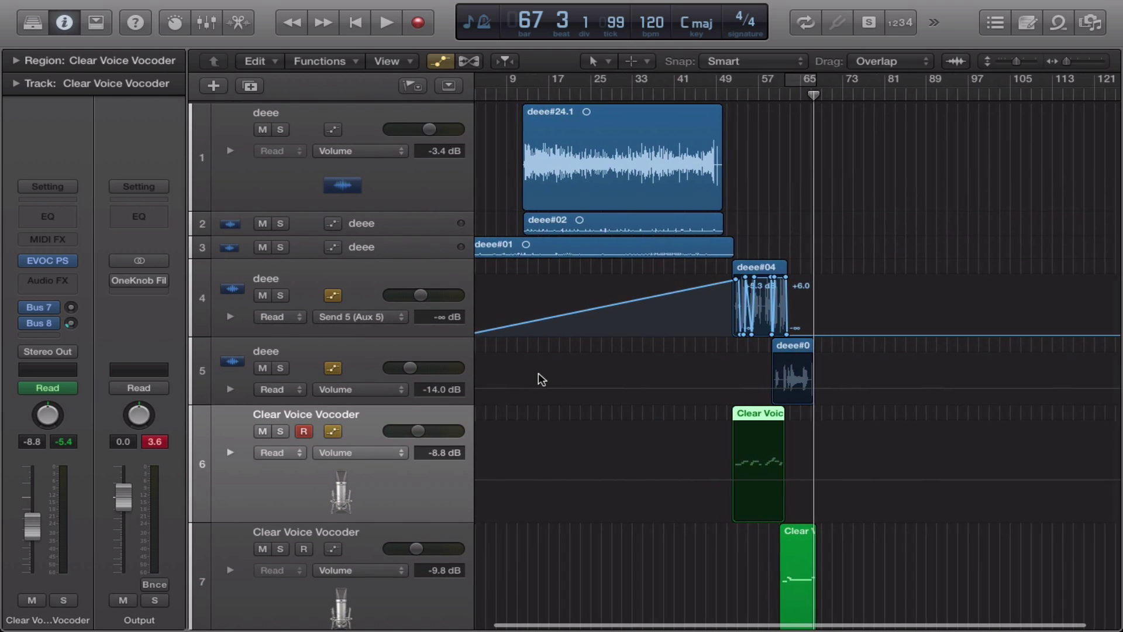
{"action": "scroll", "coordinate": [541, 379], "scroll_direction": "left", "scroll_amount": 2}
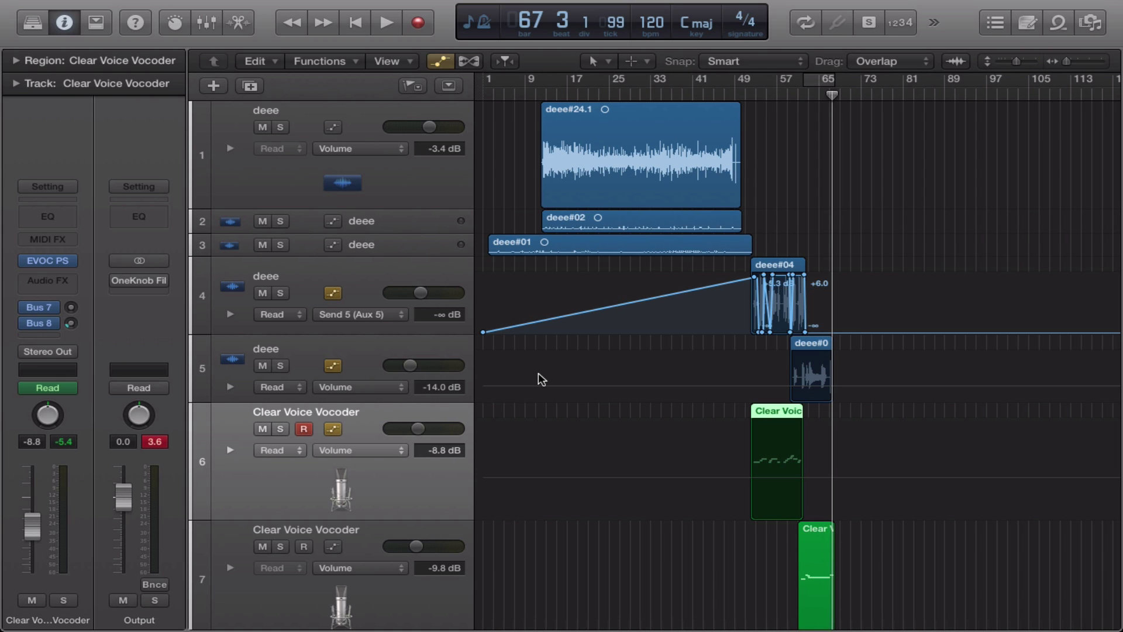
{"action": "scroll", "coordinate": [542, 379], "scroll_direction": "up", "scroll_amount": 1}
{"action": "scroll", "coordinate": [541, 379], "scroll_direction": "down", "scroll_amount": 8}
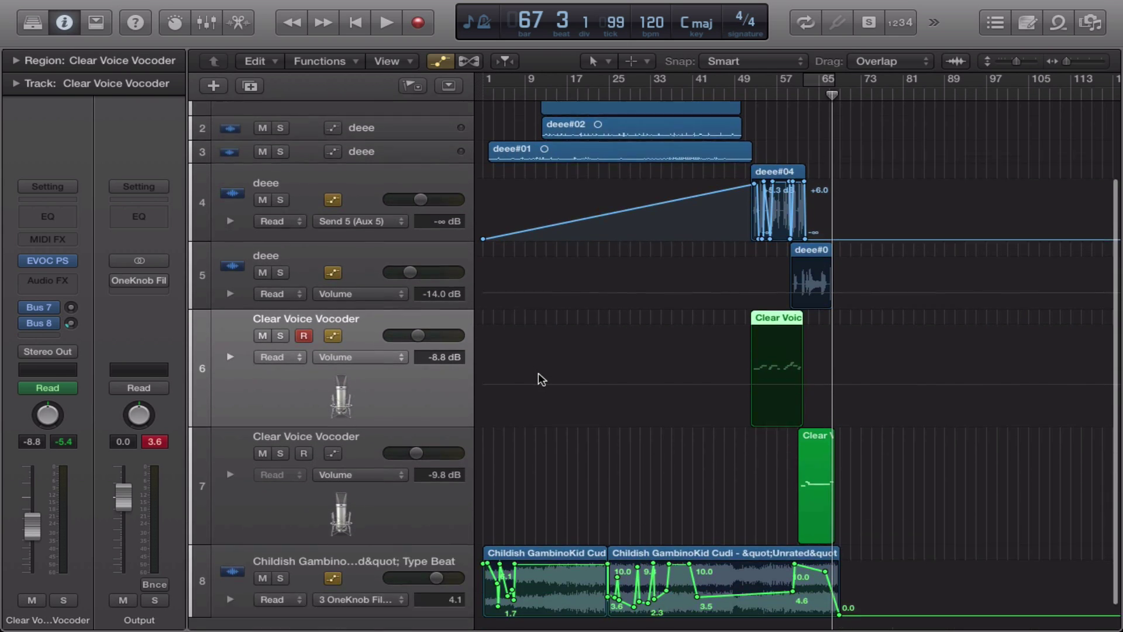
{"action": "scroll", "coordinate": [542, 379], "scroll_direction": "up", "scroll_amount": 8}
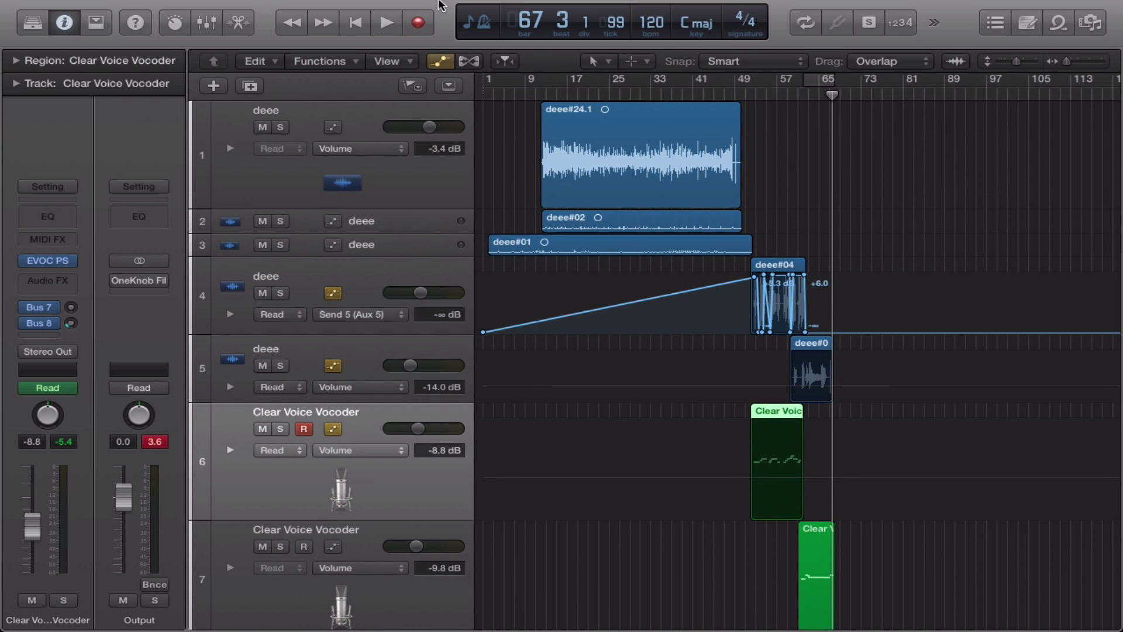
{"action": "mouse_move", "coordinate": [424, 5]}
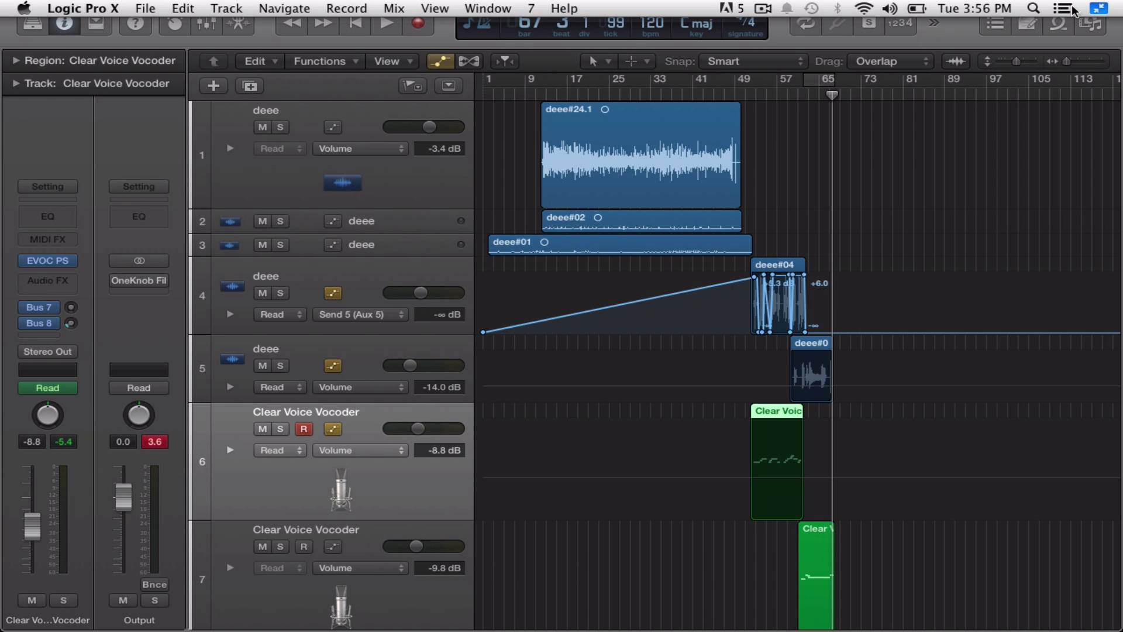
{"action": "left_click", "coordinate": [764, 8]}
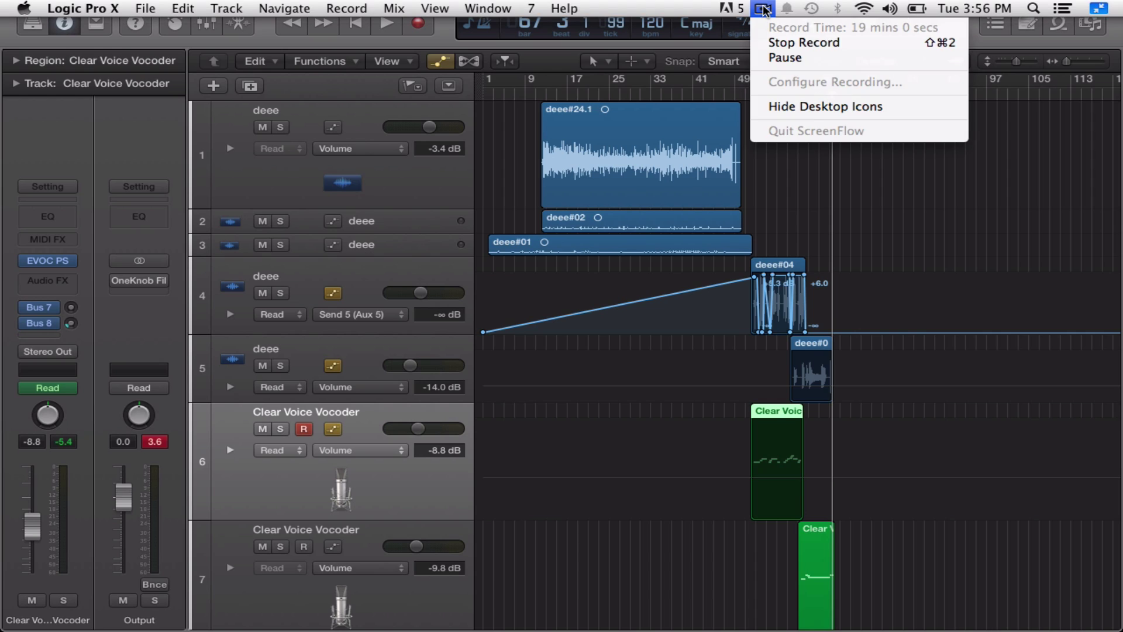
{"action": "left_click", "coordinate": [776, 46]}
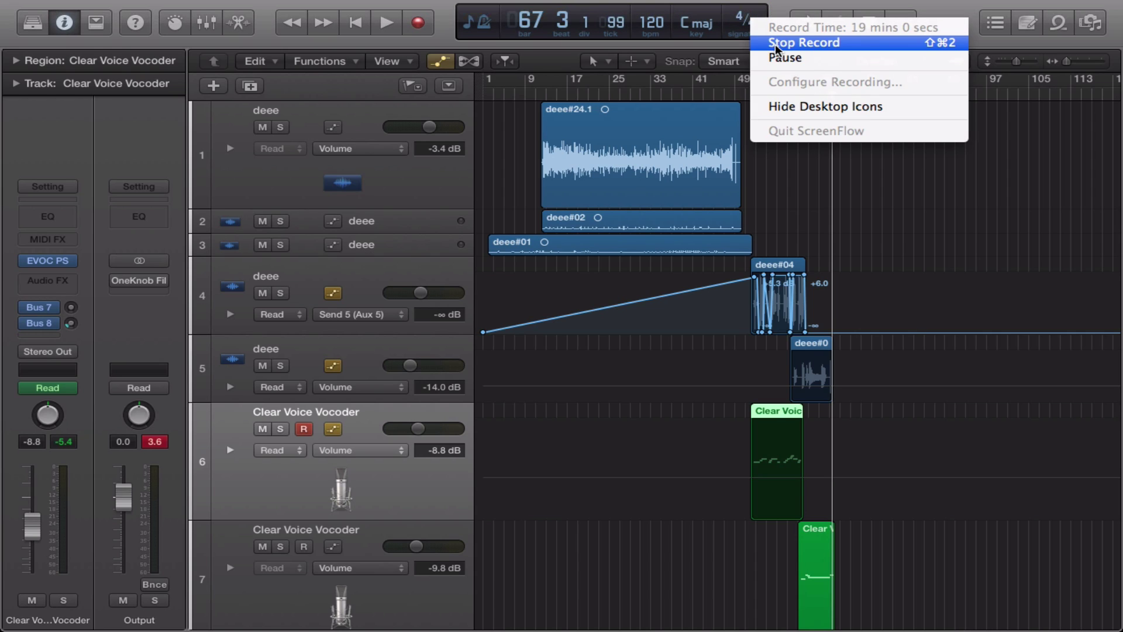